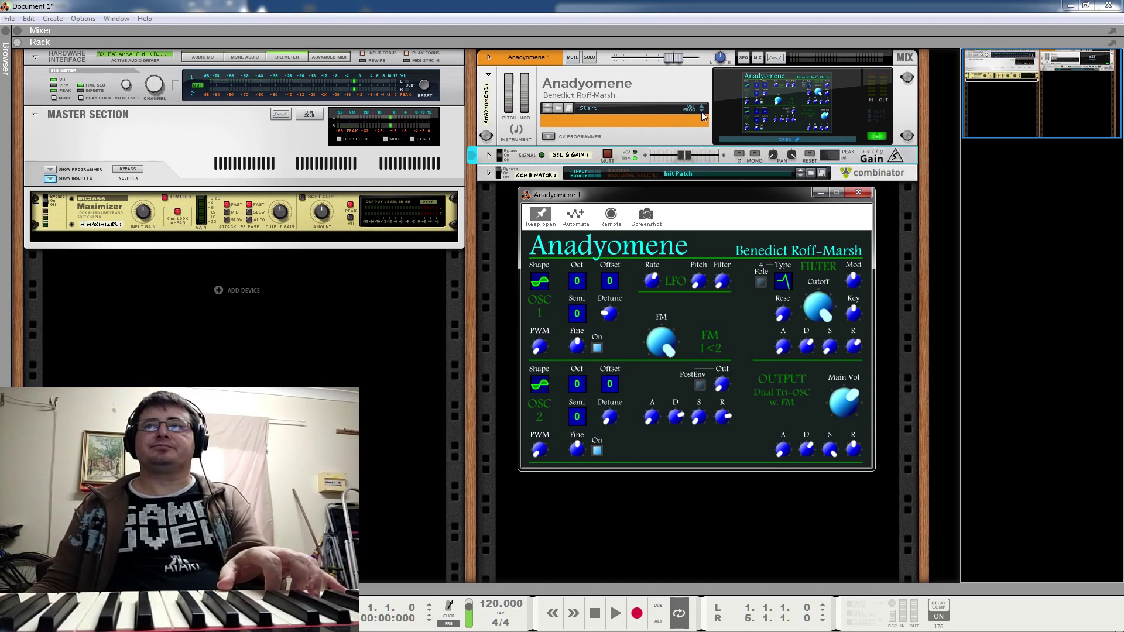
# - Step through and audition the Anadyomene presets from FM Acoustic Piano through FM Rhodes, E Piano, Bell, Simple Pad and Heavy Pad to String
pyautogui.click(500, 176)
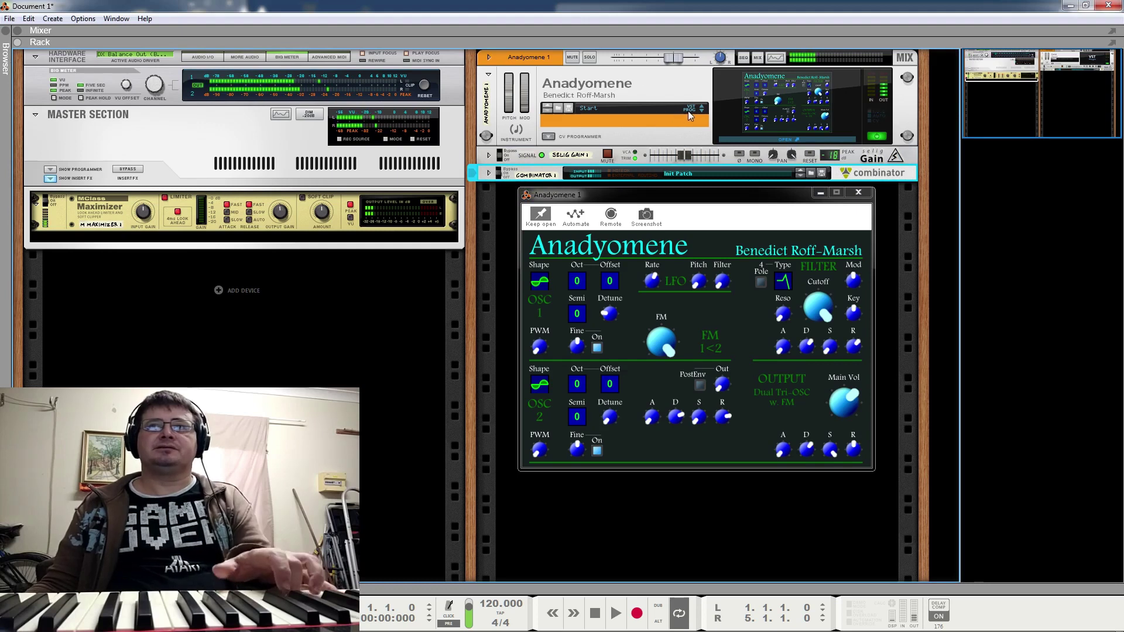
pyautogui.click(701, 110)
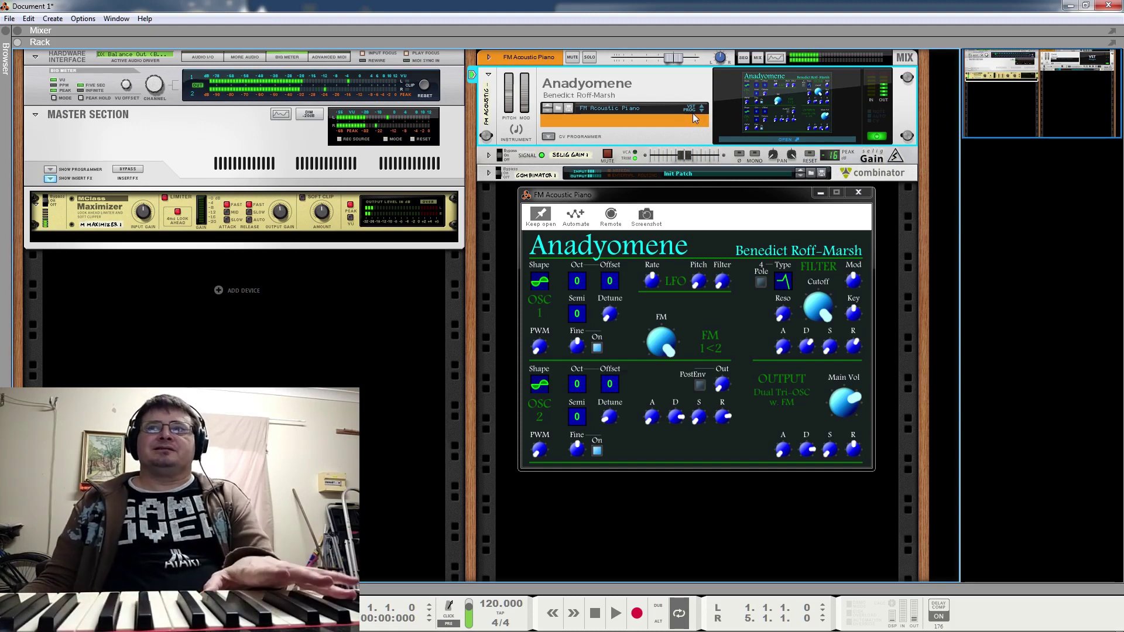
pyautogui.click(702, 111)
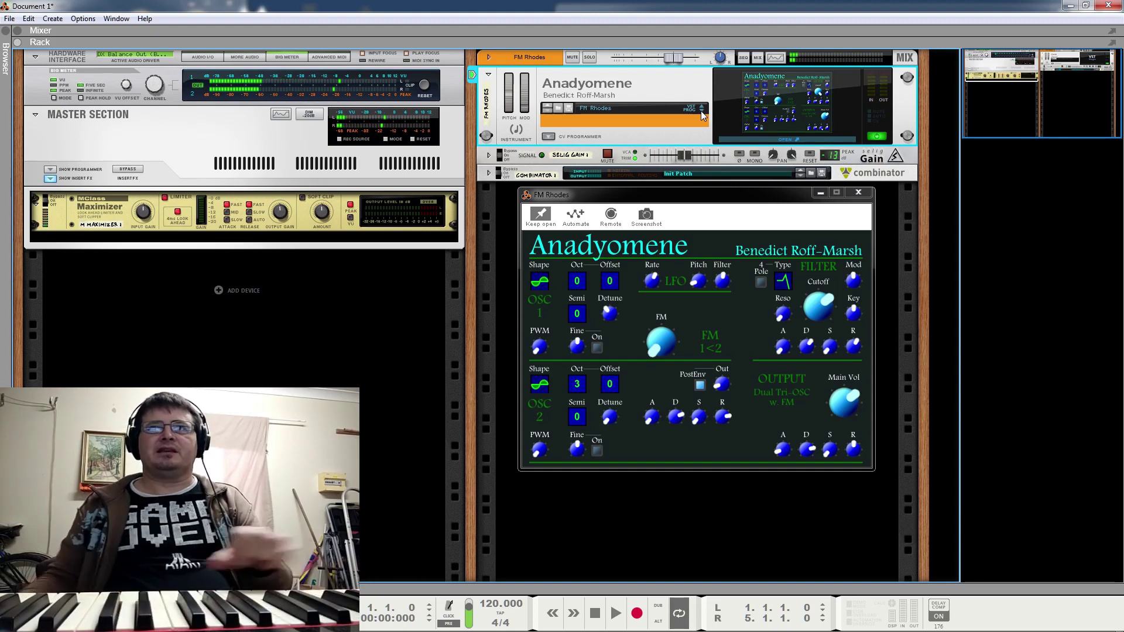
pyautogui.click(702, 111)
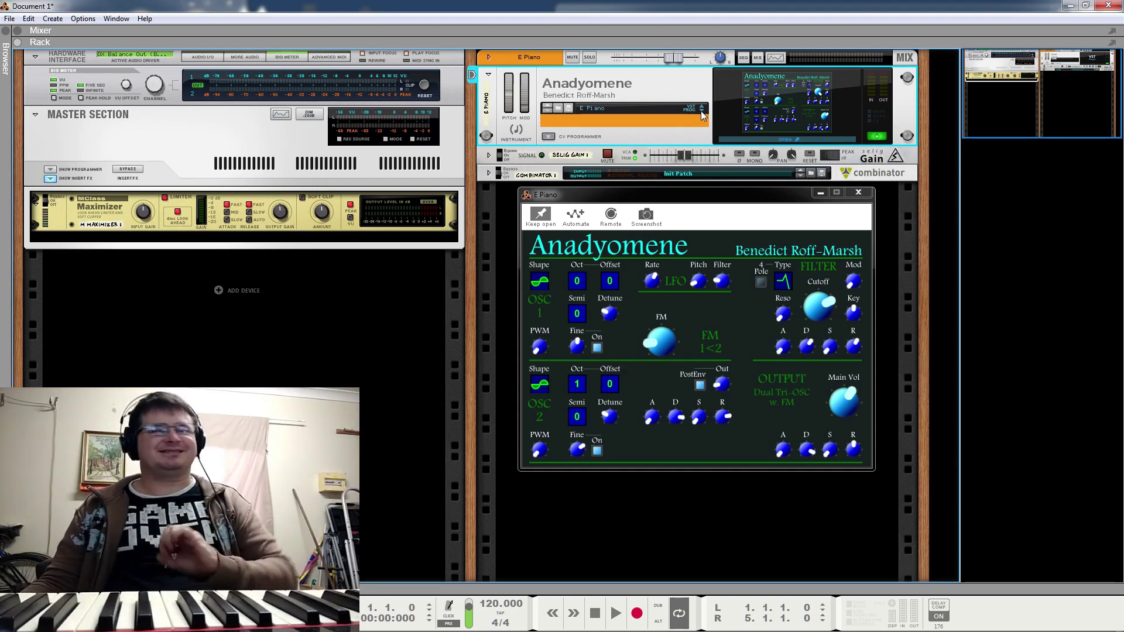
pyautogui.click(702, 111)
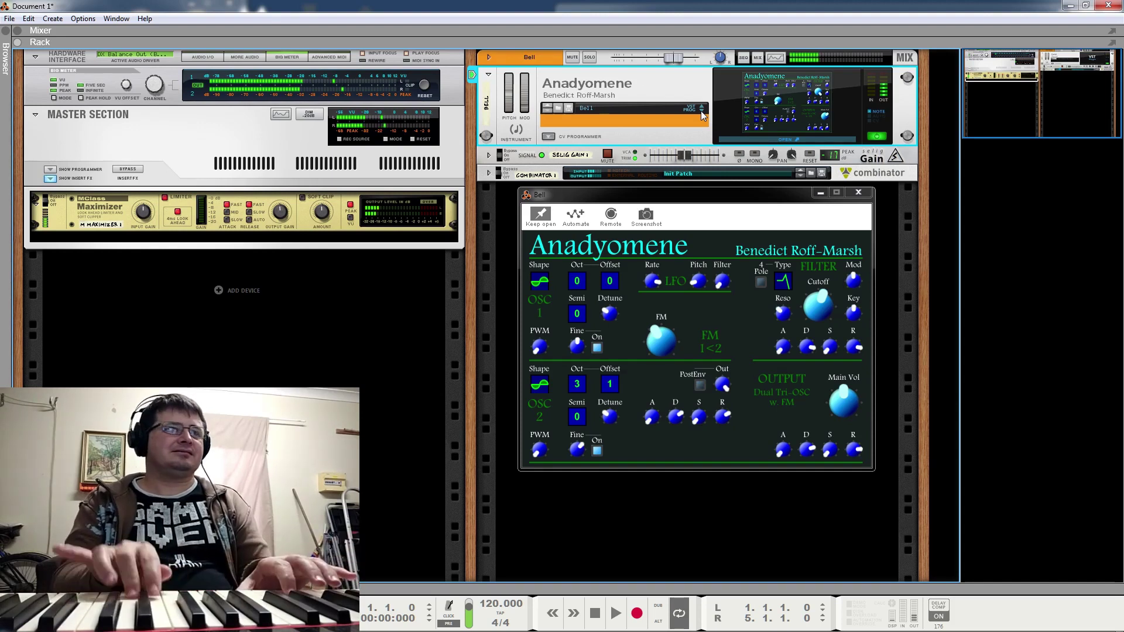
pyautogui.click(702, 111)
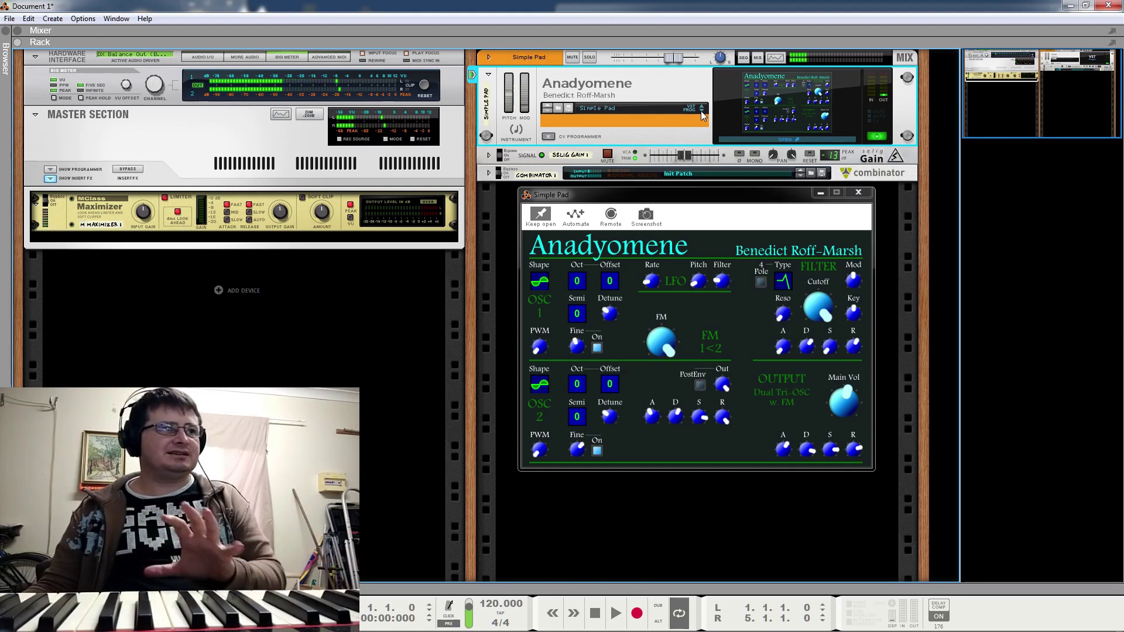
pyautogui.click(702, 111)
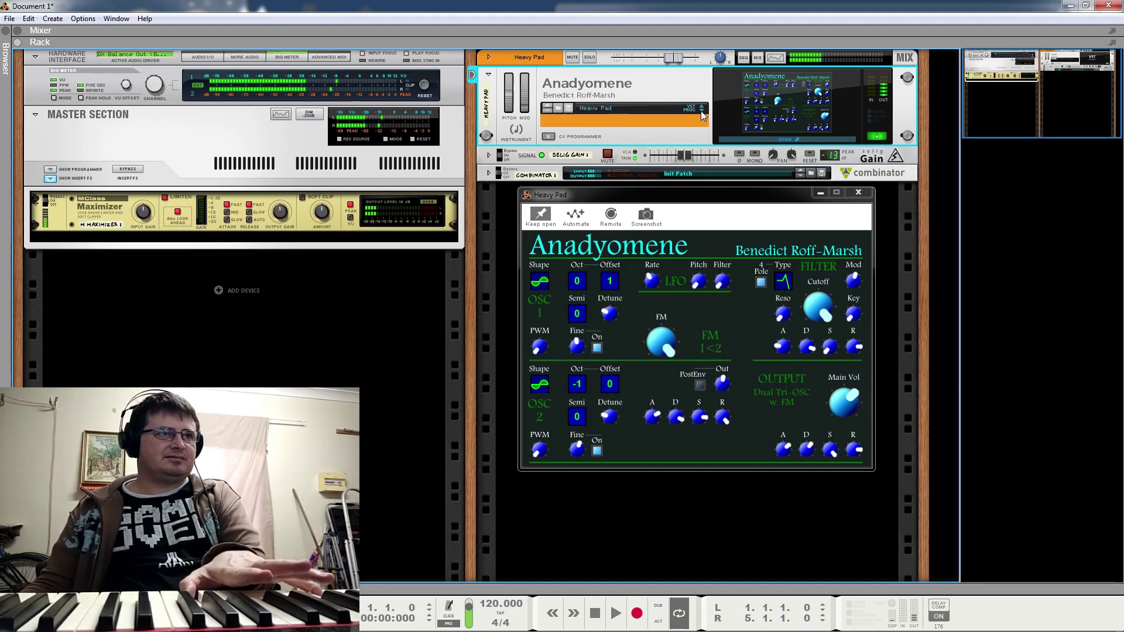
pyautogui.click(702, 111)
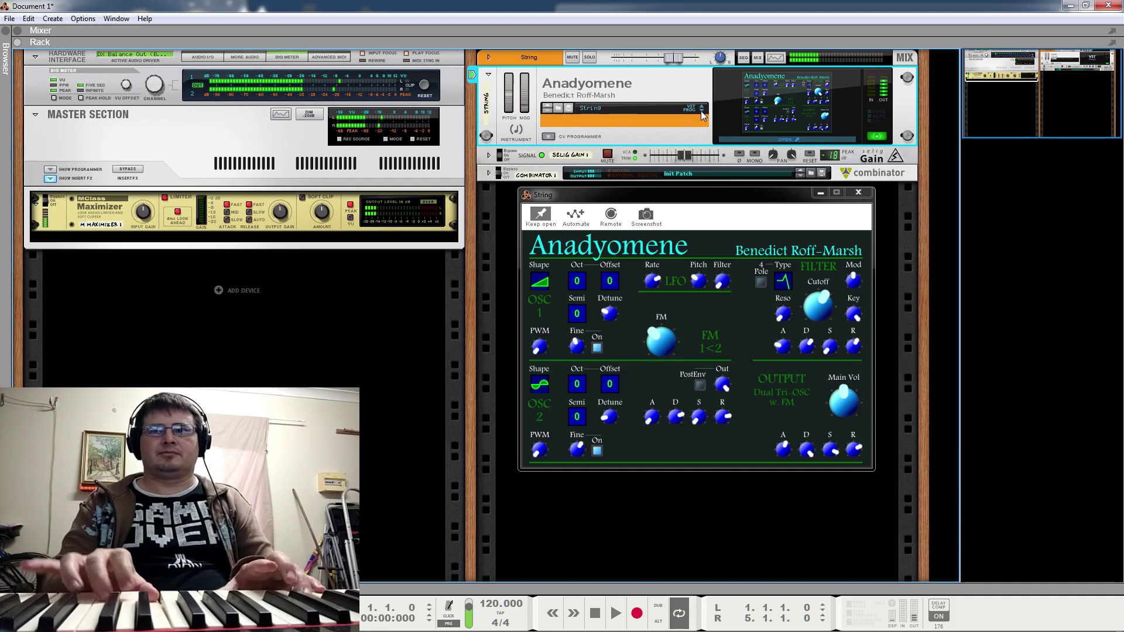
# - Continue auditioning the presets one by one, from That Helecopter Sound through Hurt, Grave, Hammonded, Sprung From Hell, Bullfrog Bass and Solid Sitizyn to Guitaravox
pyautogui.click(703, 112)
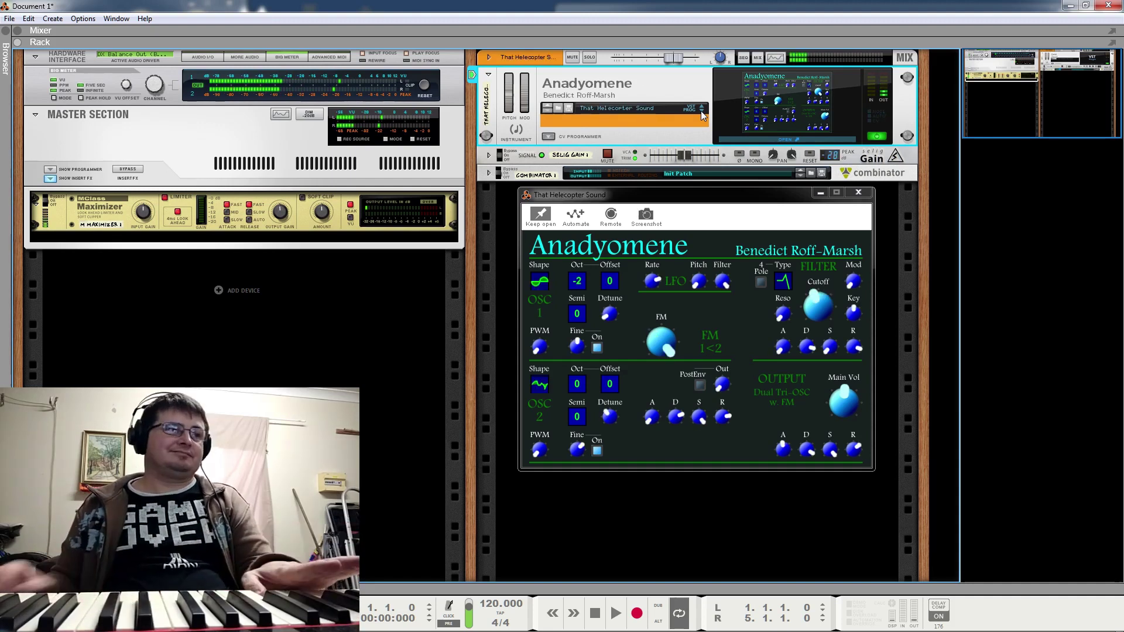
pyautogui.click(703, 112)
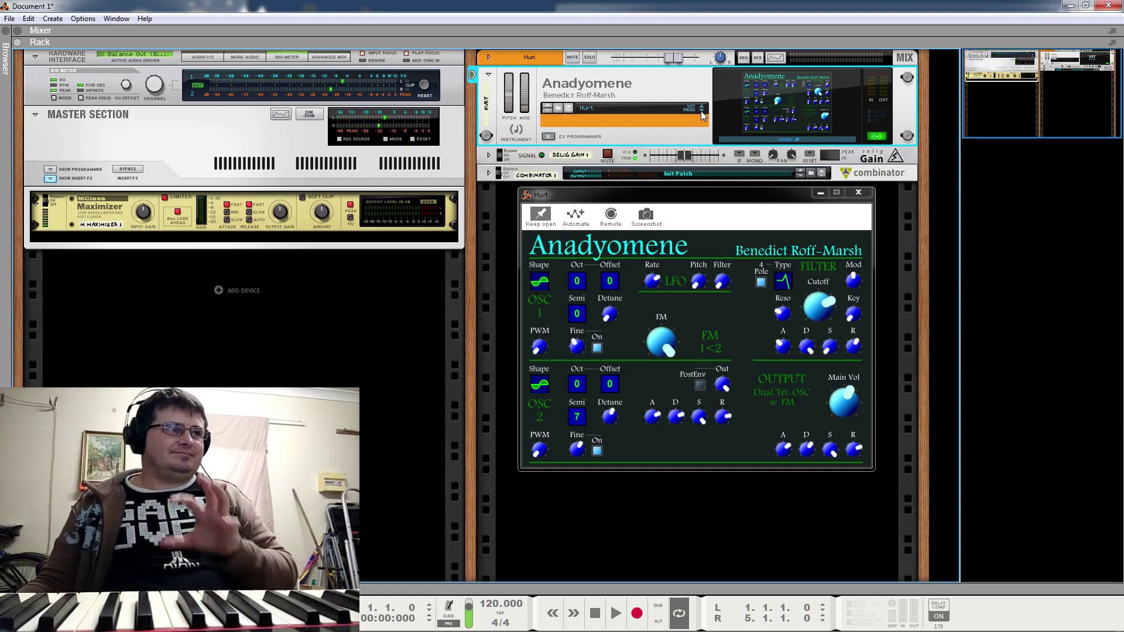
pyautogui.click(702, 111)
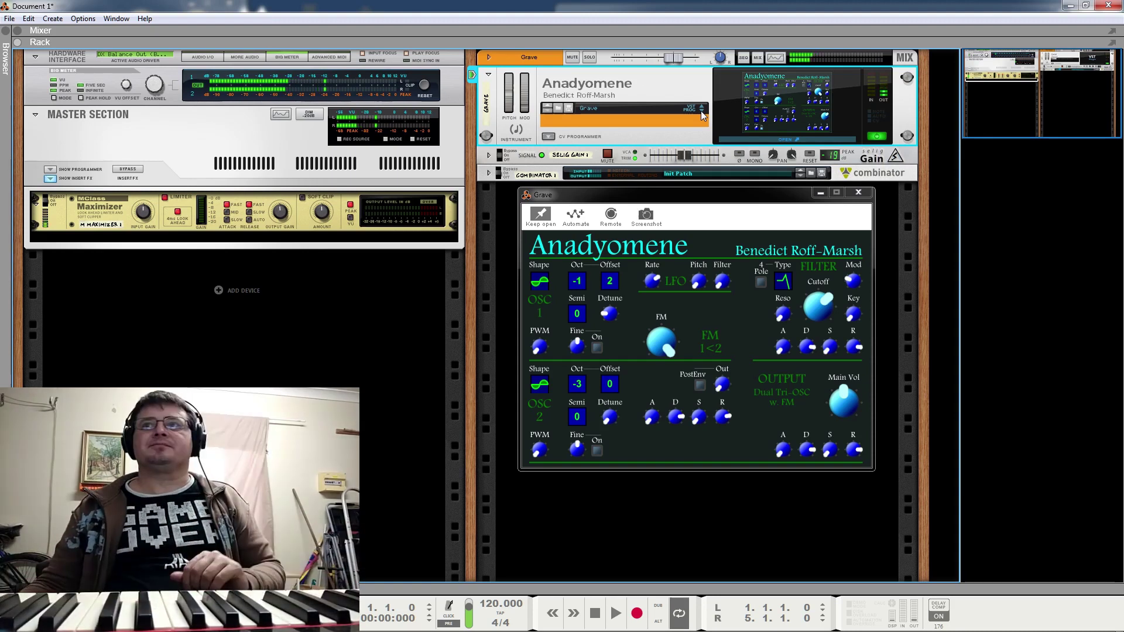
pyautogui.click(702, 111)
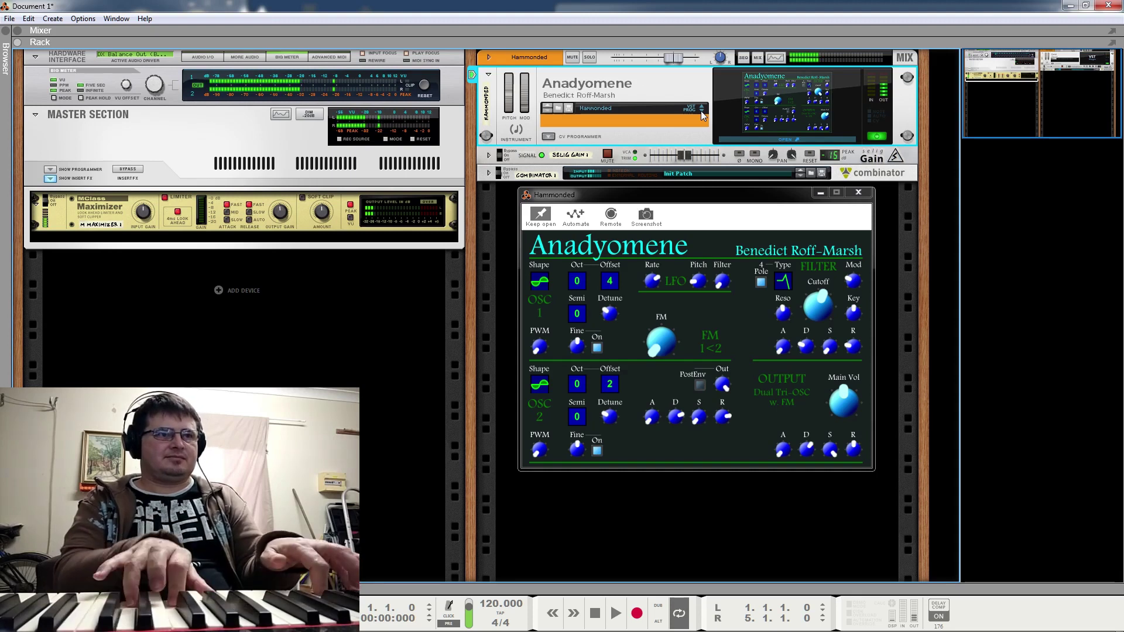
pyautogui.click(702, 112)
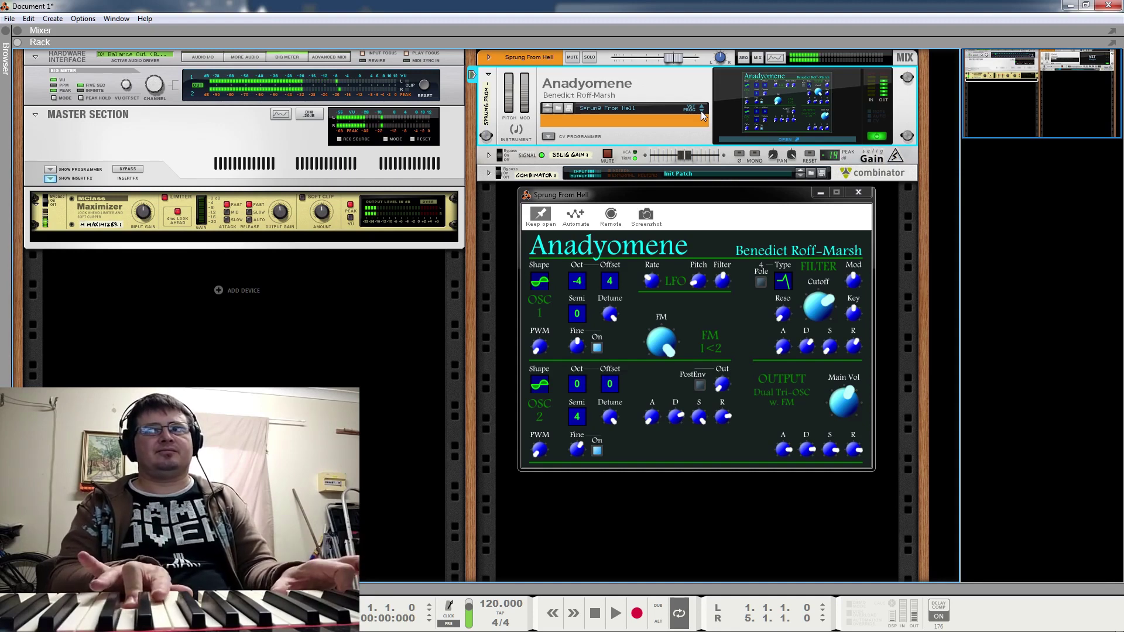
pyautogui.click(702, 111)
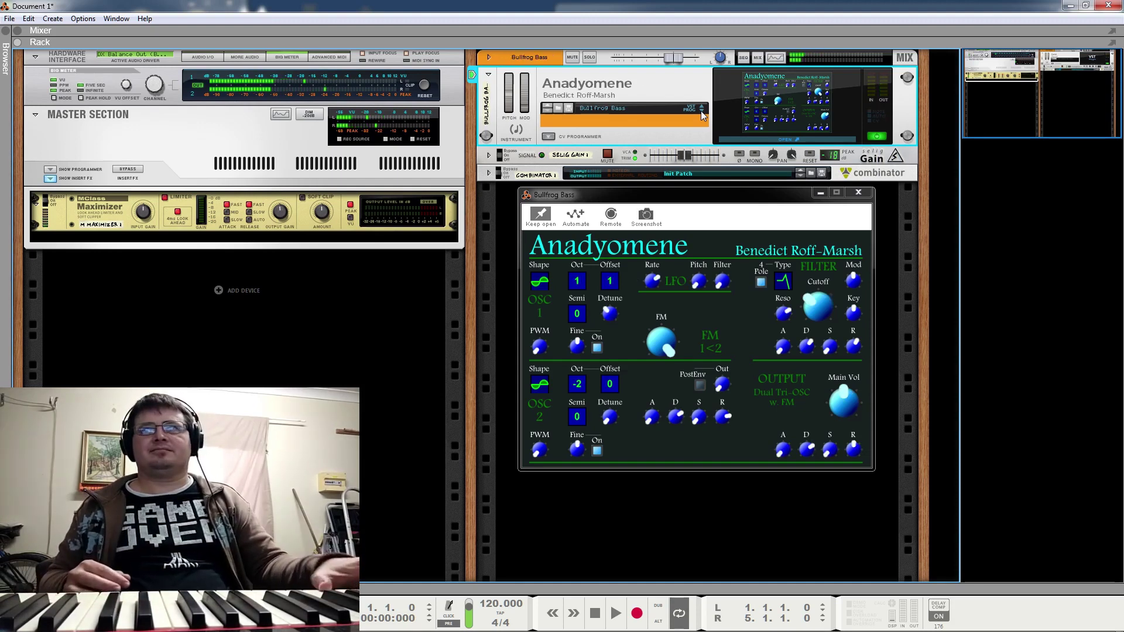
pyautogui.click(702, 111)
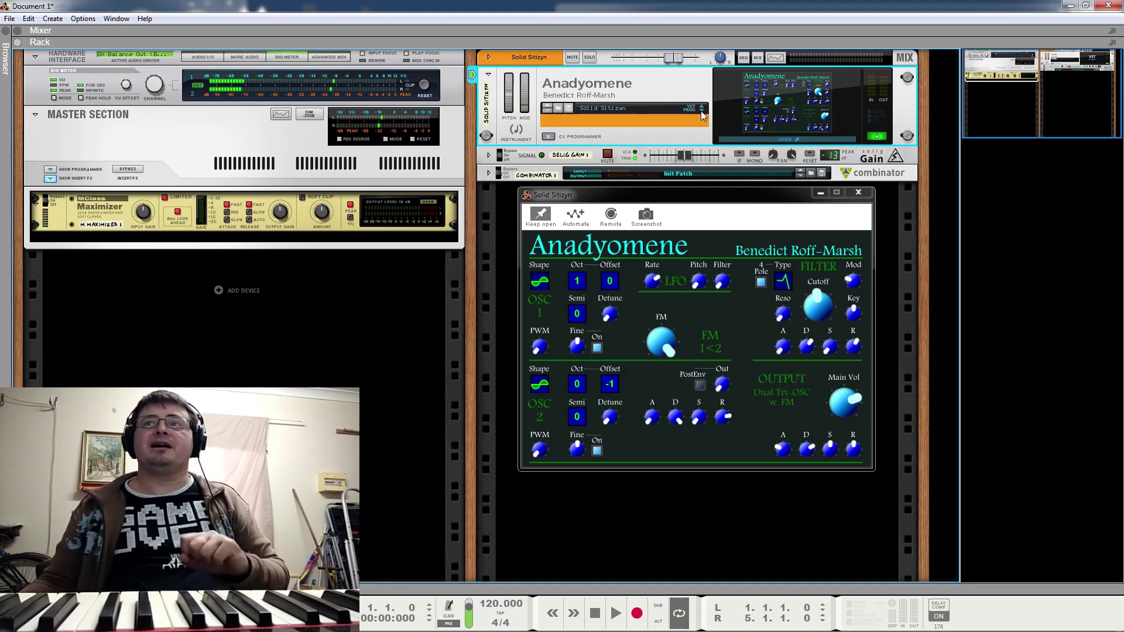
pyautogui.click(702, 112)
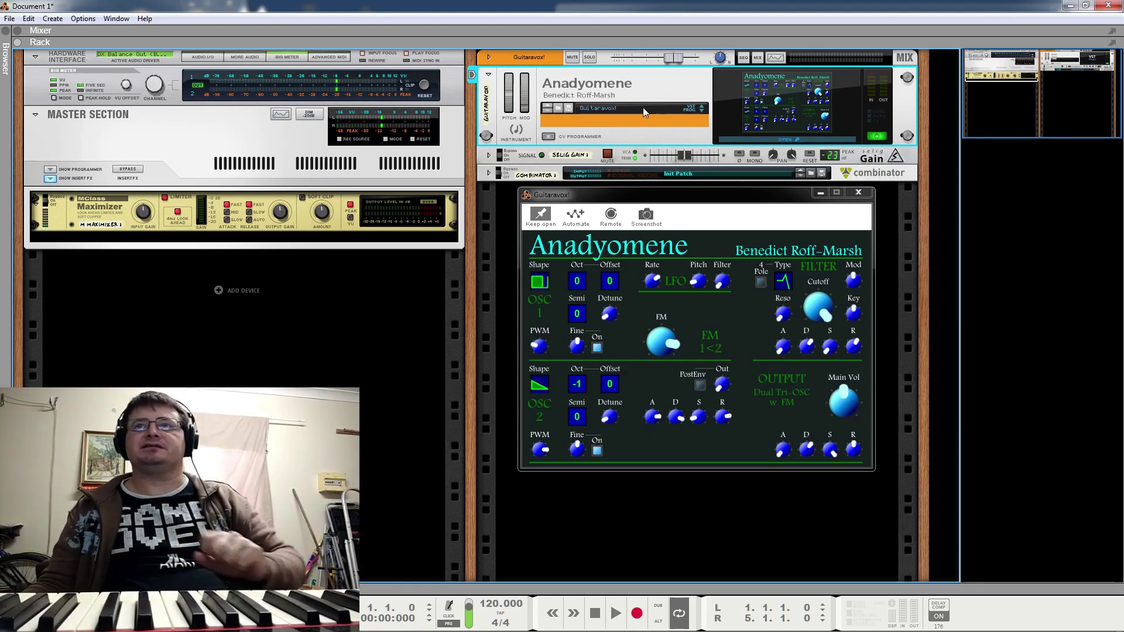
# - Load the Start preset in Anadyomene and raise the synth's main volume slightly
pyautogui.click(620, 109)
pyautogui.click(626, 116)
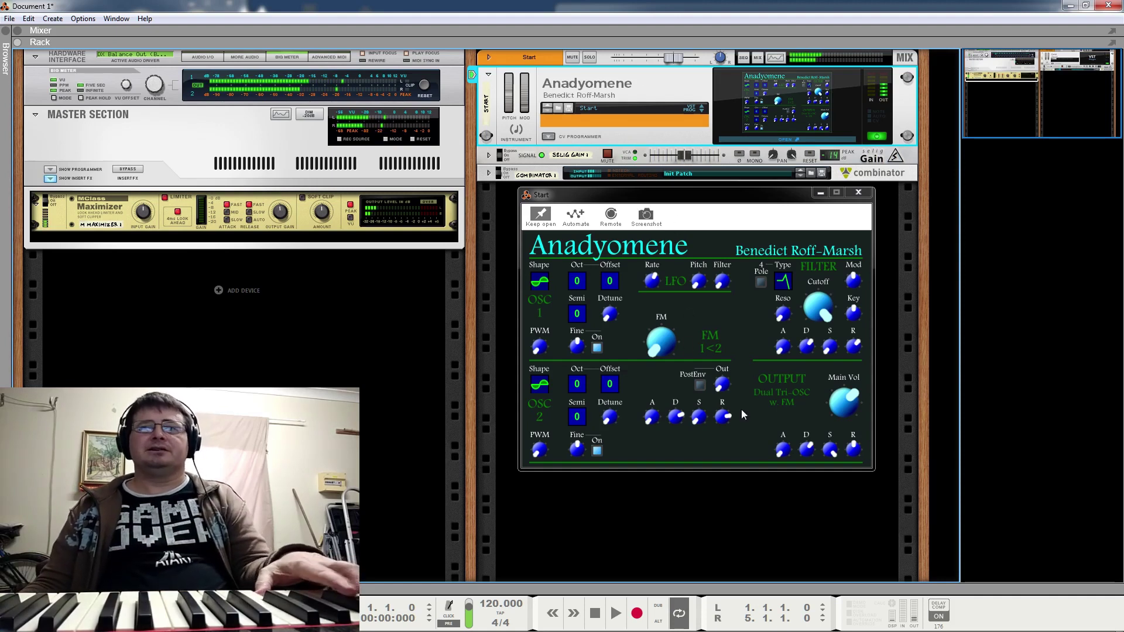
pyautogui.moveTo(844, 403); pyautogui.dragTo(844, 387)
# - Switch oscillator 1 to the rising sawtooth shape and sweep the filter cutoff
pyautogui.click(540, 282)
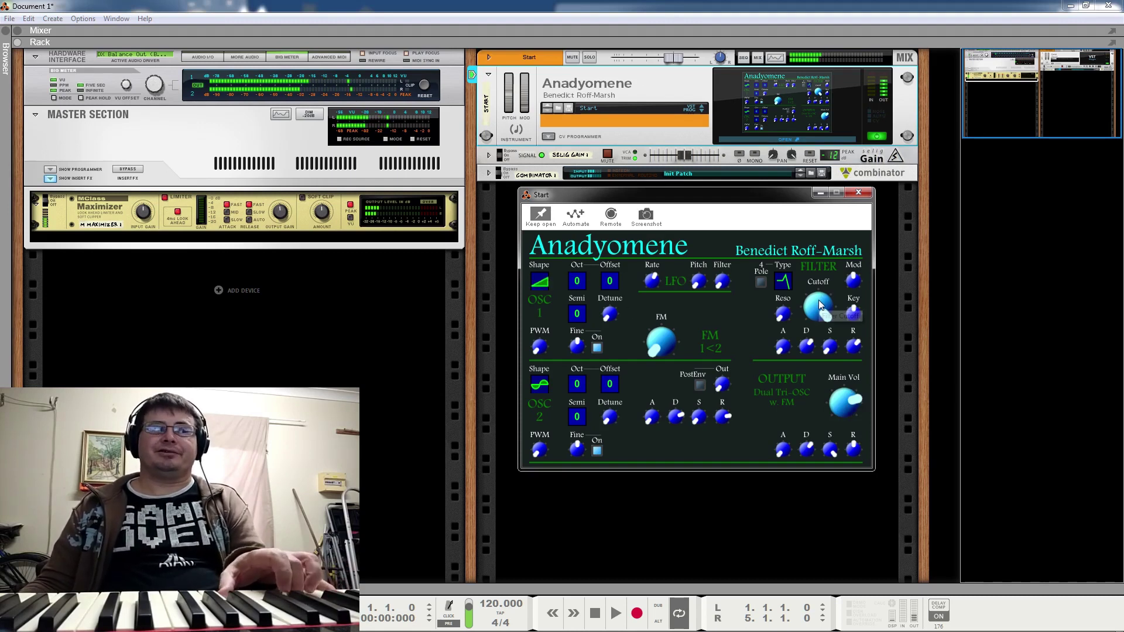
pyautogui.moveTo(819, 300); pyautogui.dragTo(811, 328)
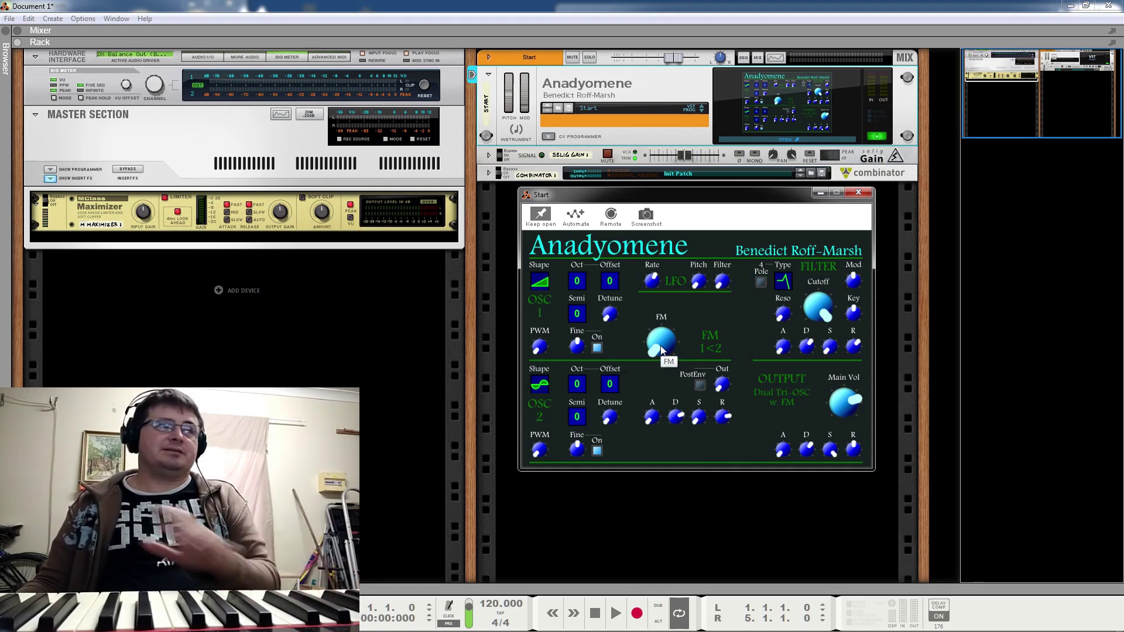
# - Set oscillator 1 back to the sine shape and raise the FM amount to maximum
pyautogui.click(536, 278)
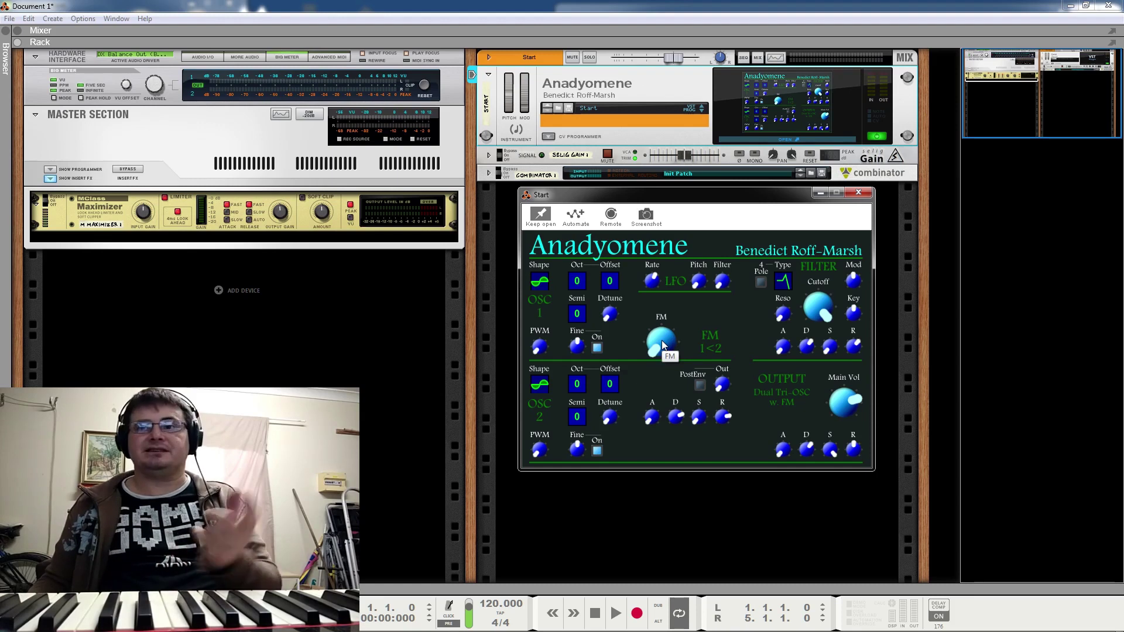
pyautogui.moveTo(663, 346); pyautogui.dragTo(649, 196)
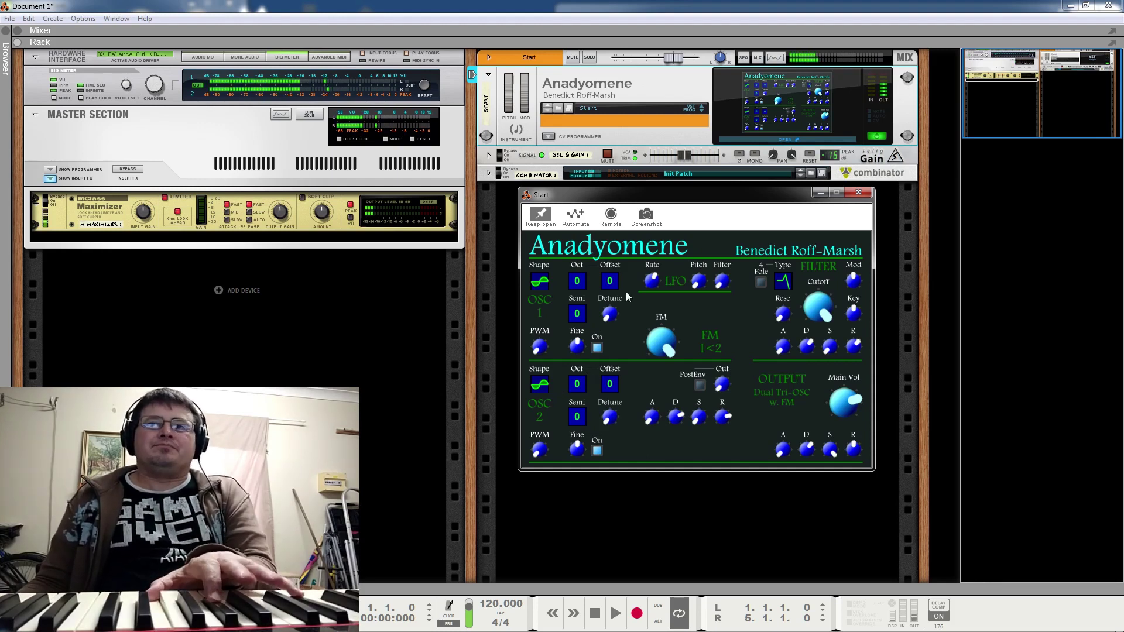
# - Try the rising sawtooth, falling sawtooth and triangle shapes on oscillator 1
pyautogui.click(547, 281)
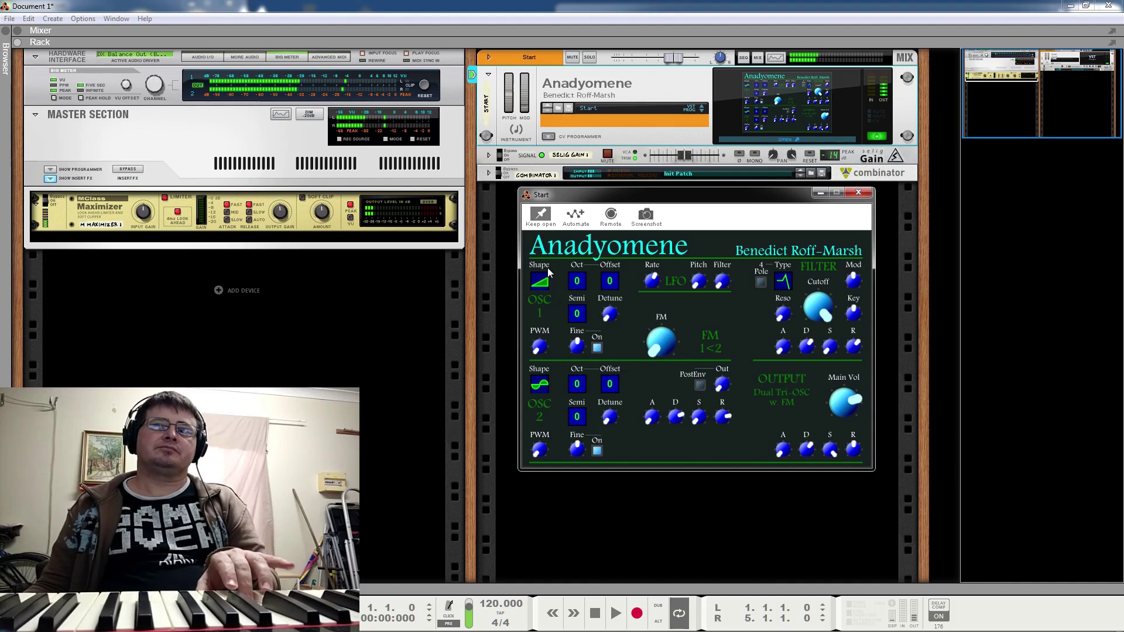
pyautogui.moveTo(548, 268); pyautogui.dragTo(555, 252)
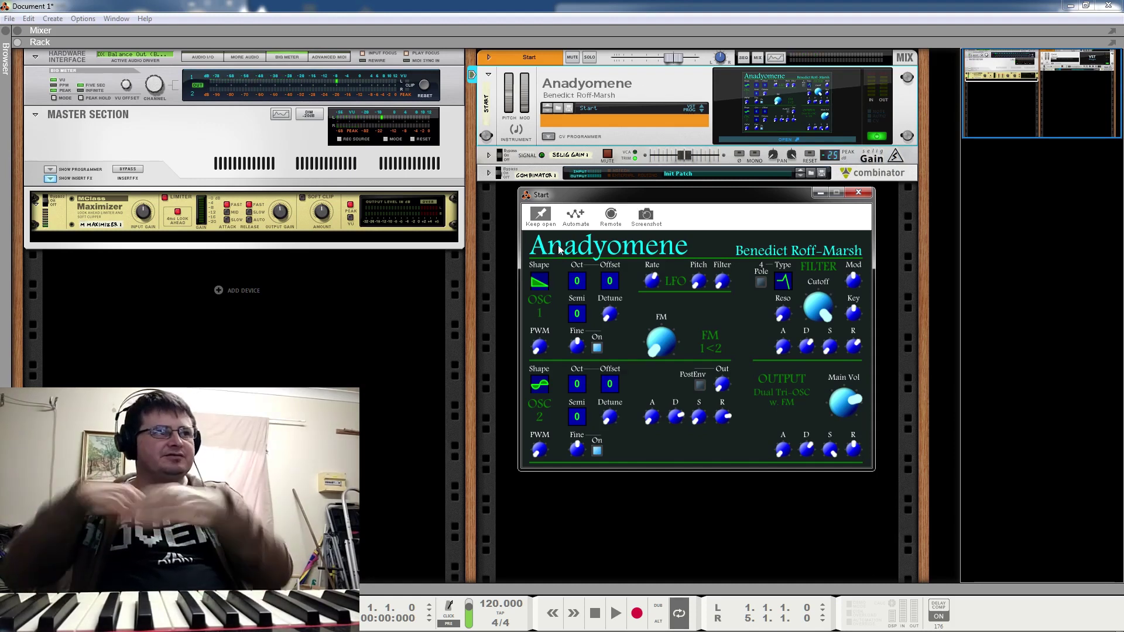
pyautogui.click(541, 280)
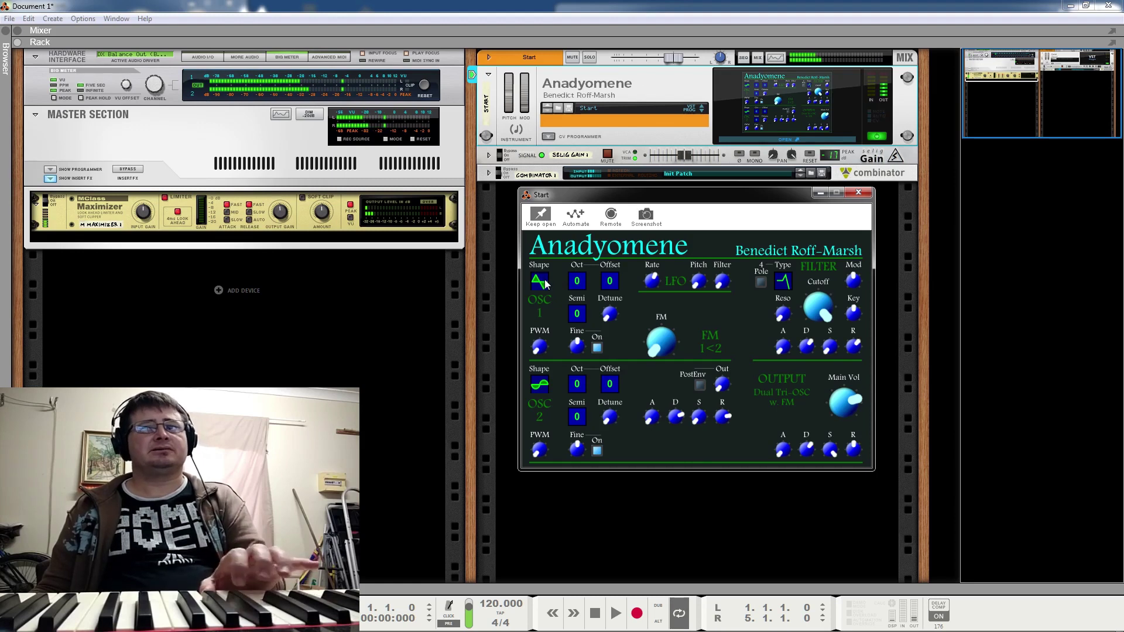
# - Try the pulse shape with PWM adjustment and the following waveform on oscillator 1, and return it to sine
pyautogui.click(544, 279)
pyautogui.moveTo(540, 339)
pyautogui.mouseDown()
pyautogui.moveTo(544, 232)
pyautogui.moveTo(534, 347)
pyautogui.mouseUp()
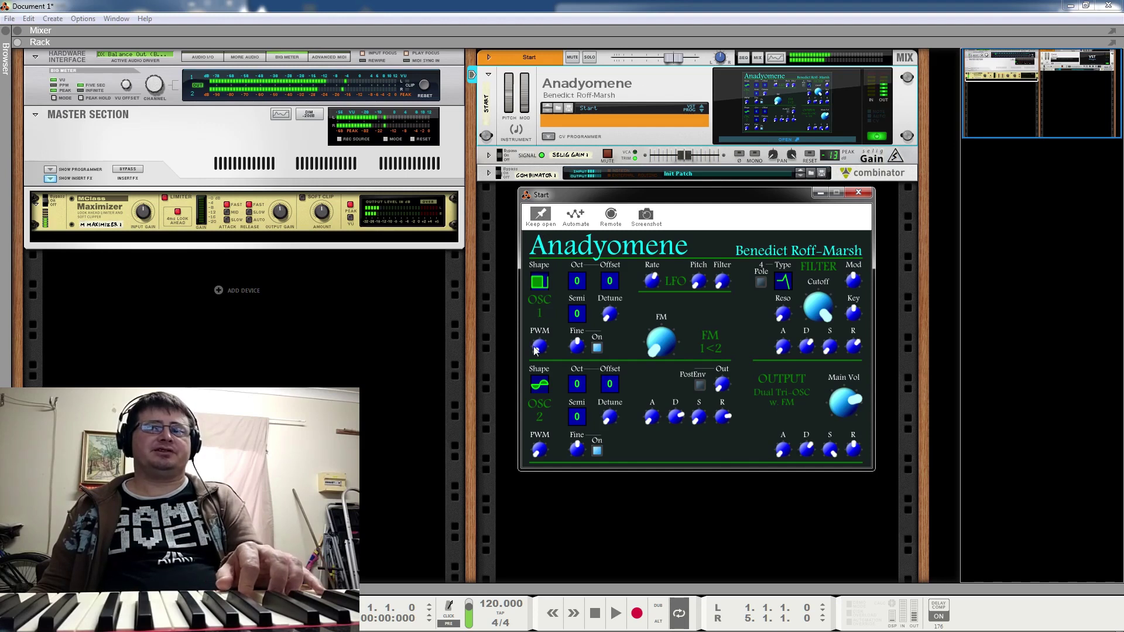
pyautogui.click(550, 279)
pyautogui.click(542, 282)
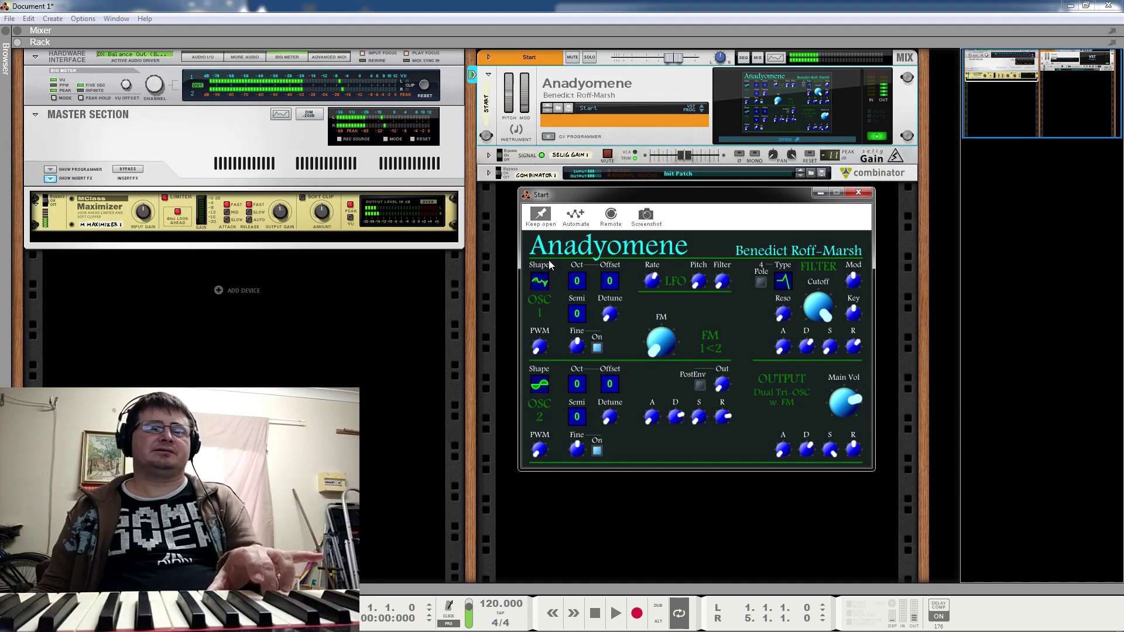
pyautogui.click(546, 282)
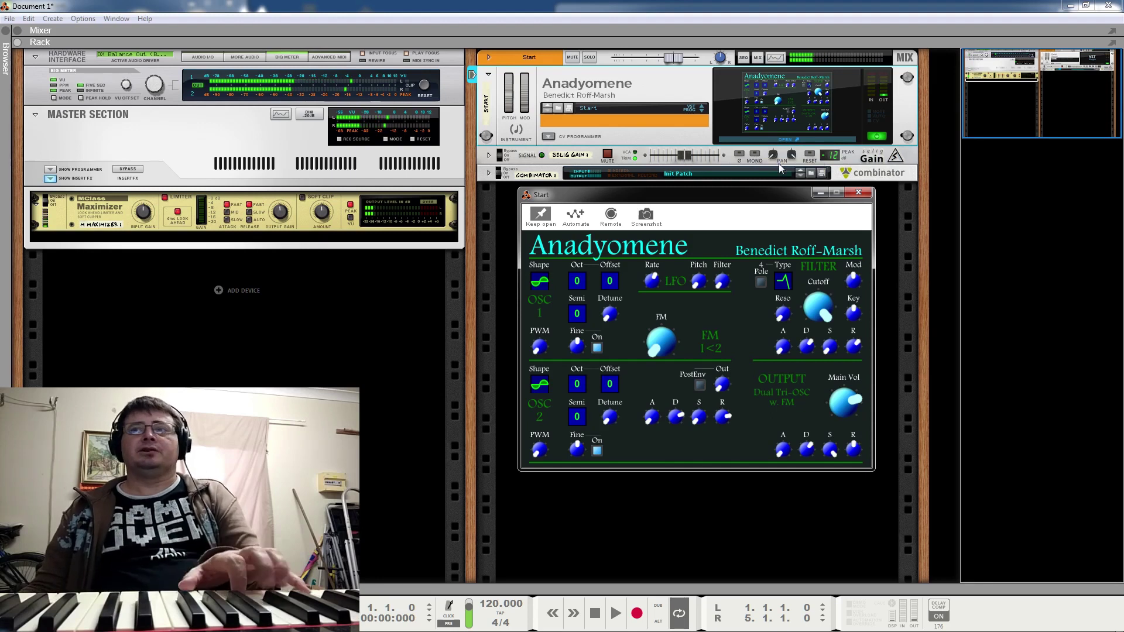
# - Adjust the left pan of the Selig Gain device and toggle its mono mix
pyautogui.moveTo(774, 154)
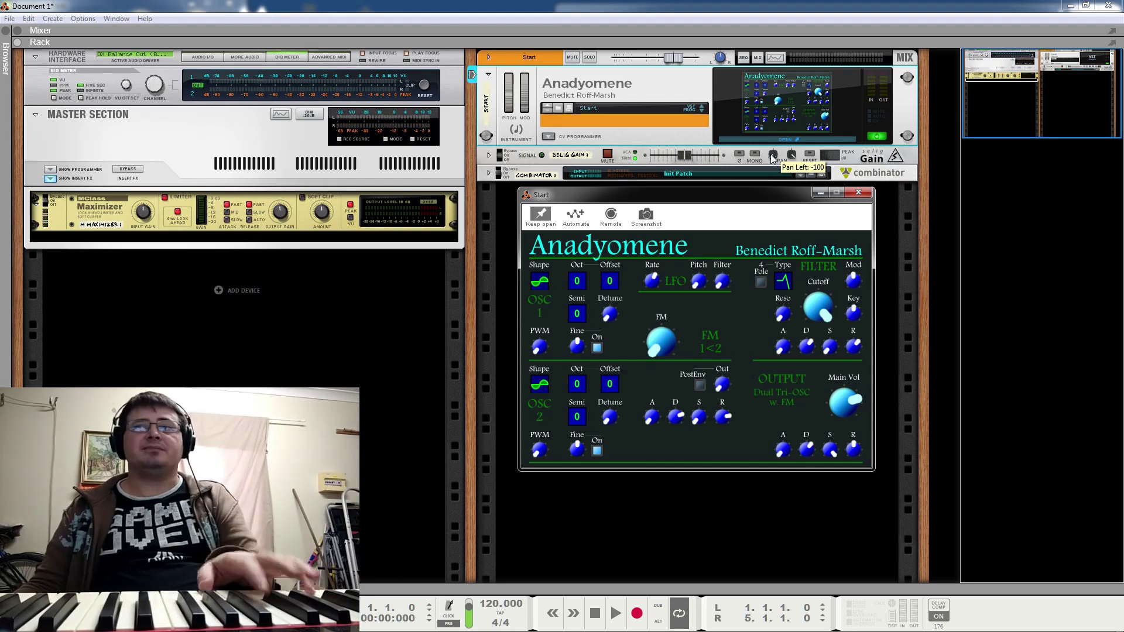
pyautogui.moveTo(771, 155); pyautogui.dragTo(768, 145)
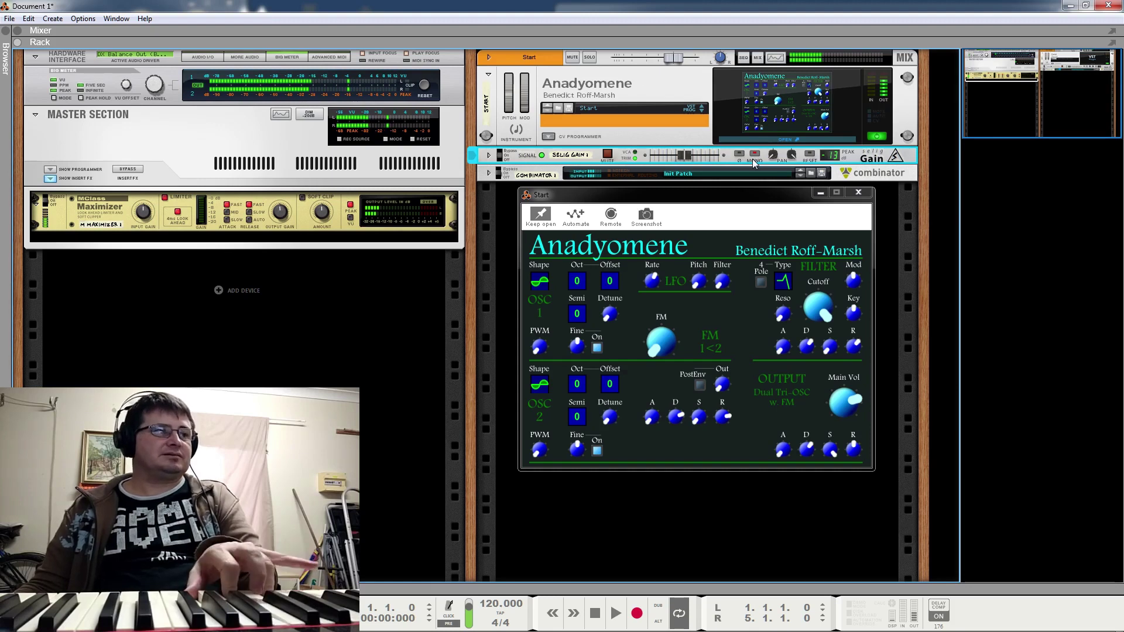
pyautogui.click(755, 156)
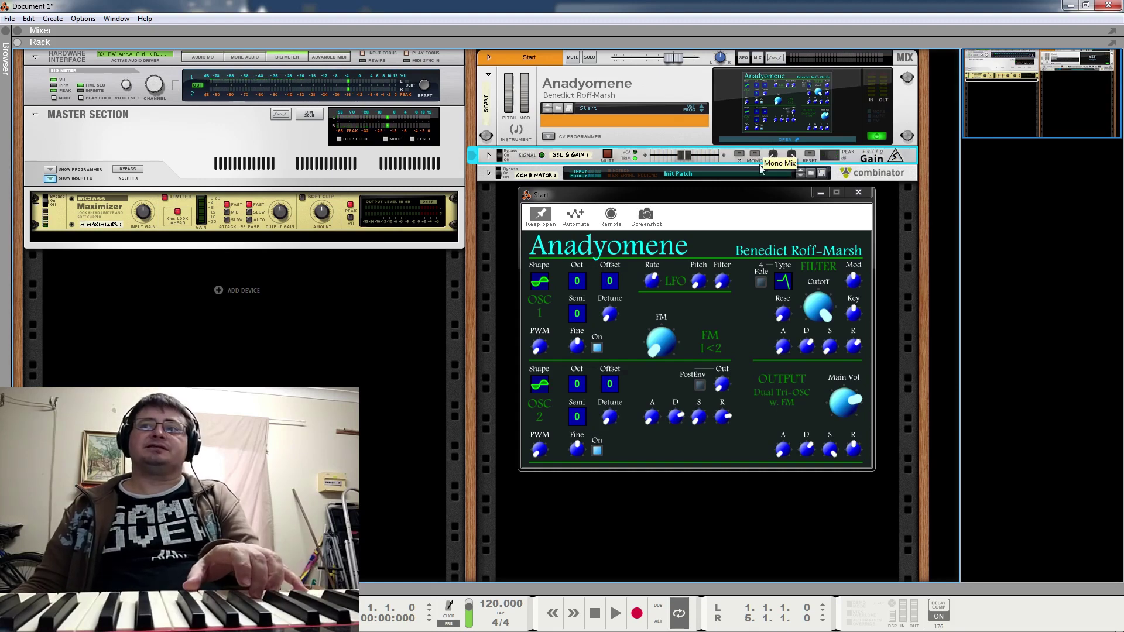
# - Raise oscillator 1's detune and toggle the Selig Gain mono mix repeatedly to compare mono with stereo
pyautogui.click(637, 266)
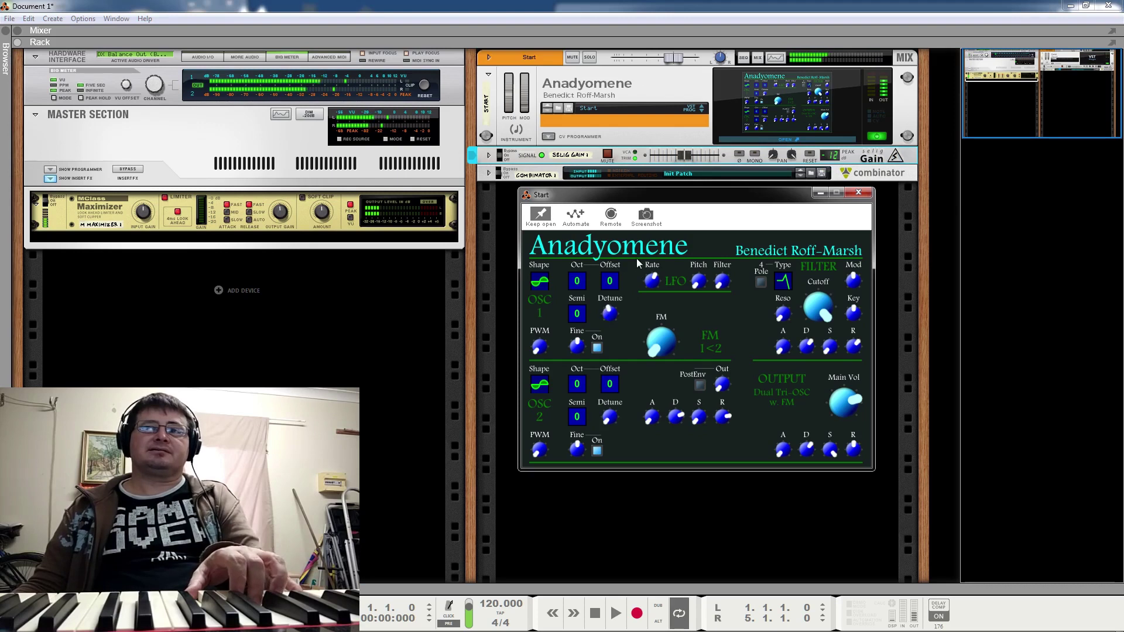
pyautogui.click(754, 155)
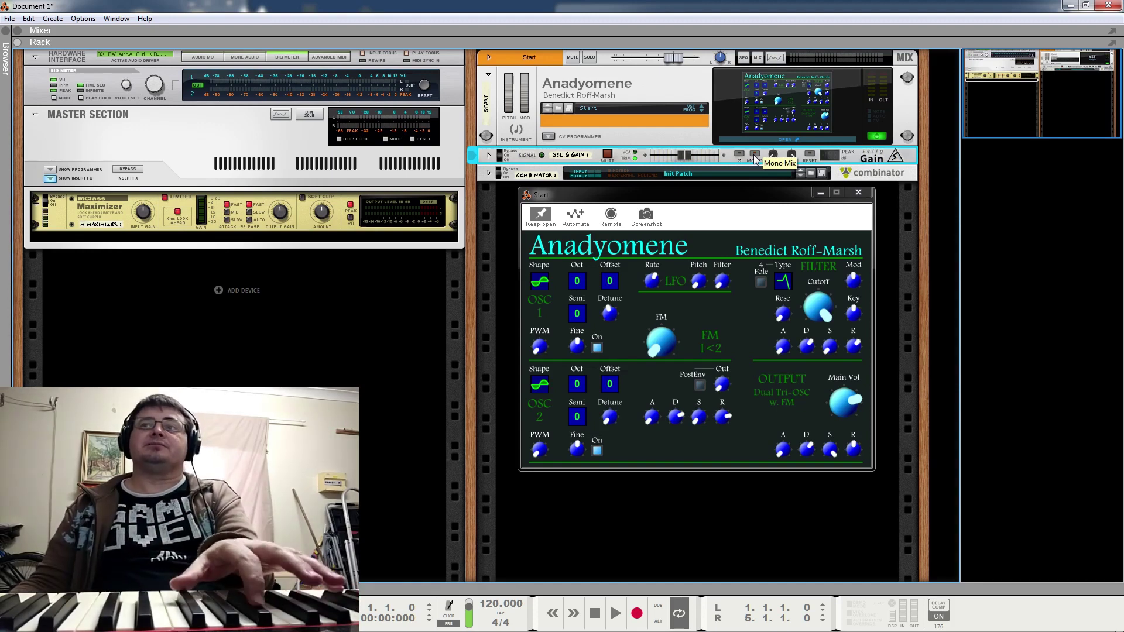
pyautogui.click(754, 155)
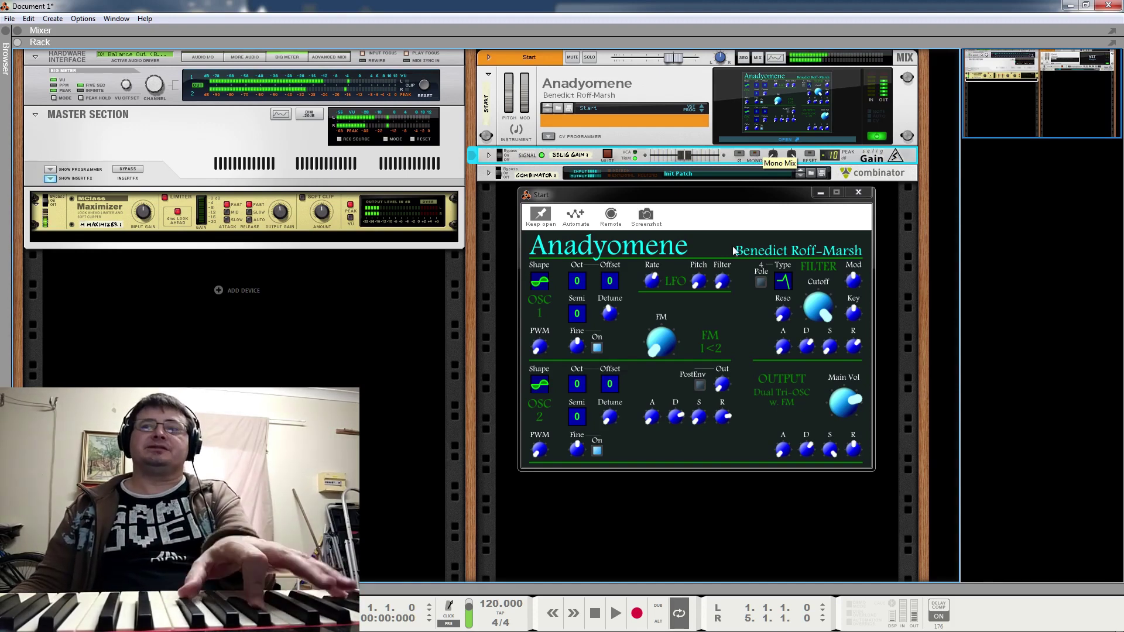
pyautogui.click(754, 155)
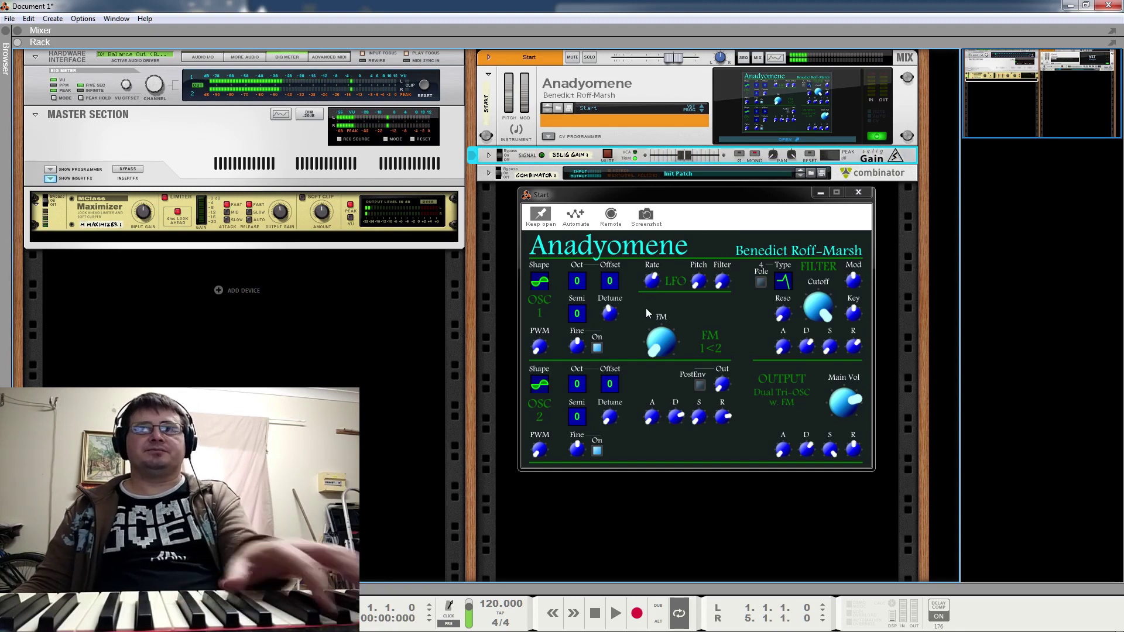
# - Load the FM Acoustic Piano preset in Anadyomene
pyautogui.click(700, 111)
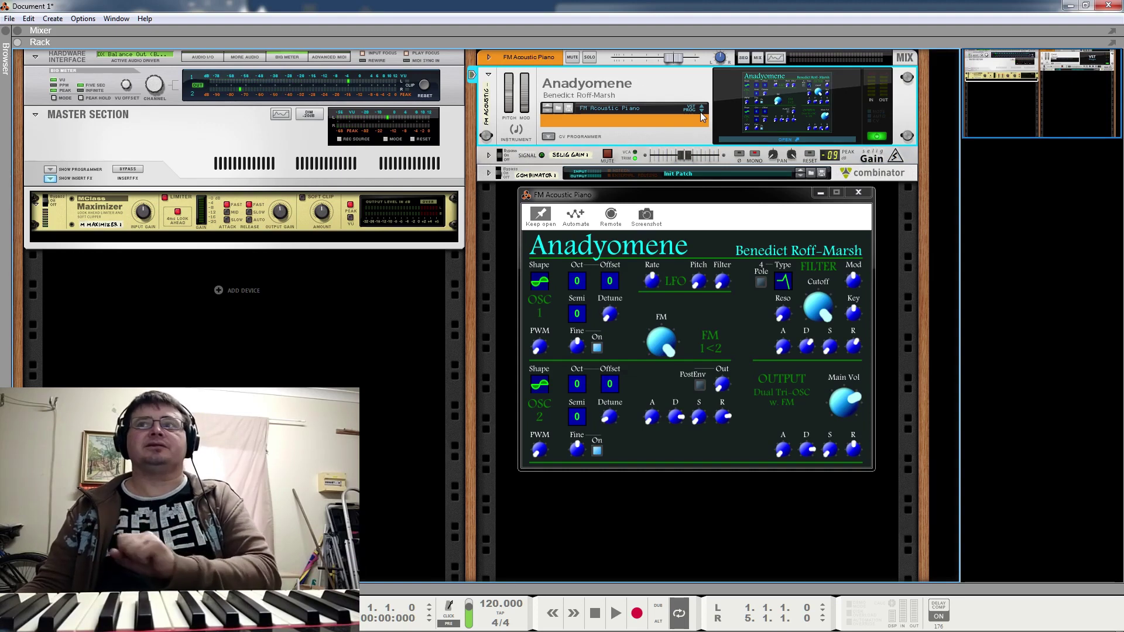
# - Compare the piano sound with the Combinator and Selig Gain mono switches, and lower Anadyomene's FM amount to minimum
pyautogui.click(514, 171)
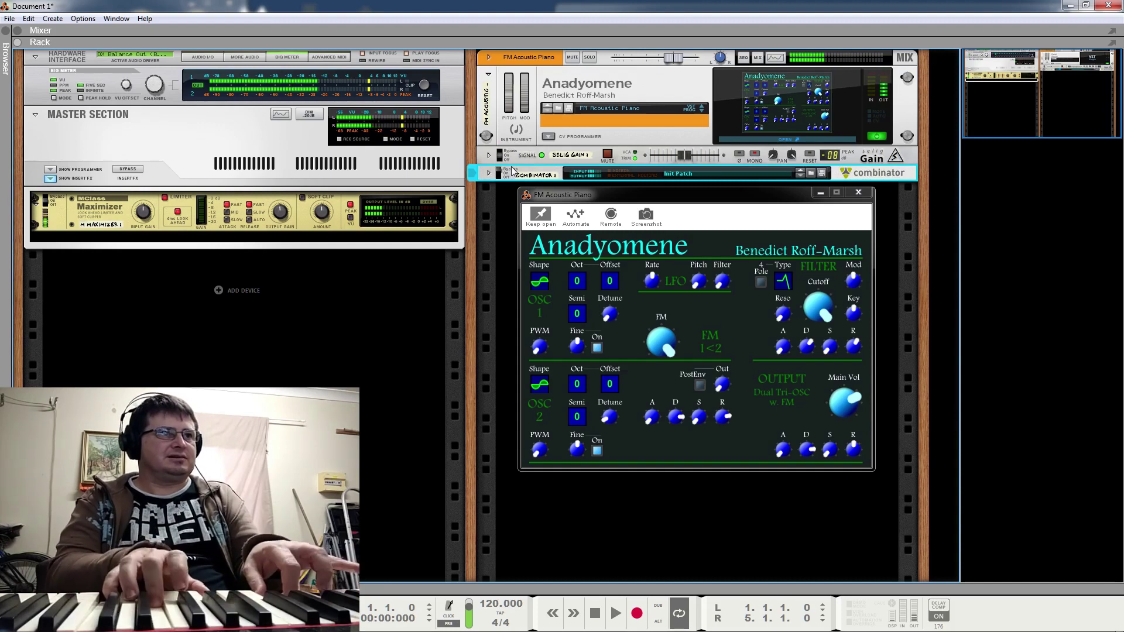
pyautogui.click(753, 153)
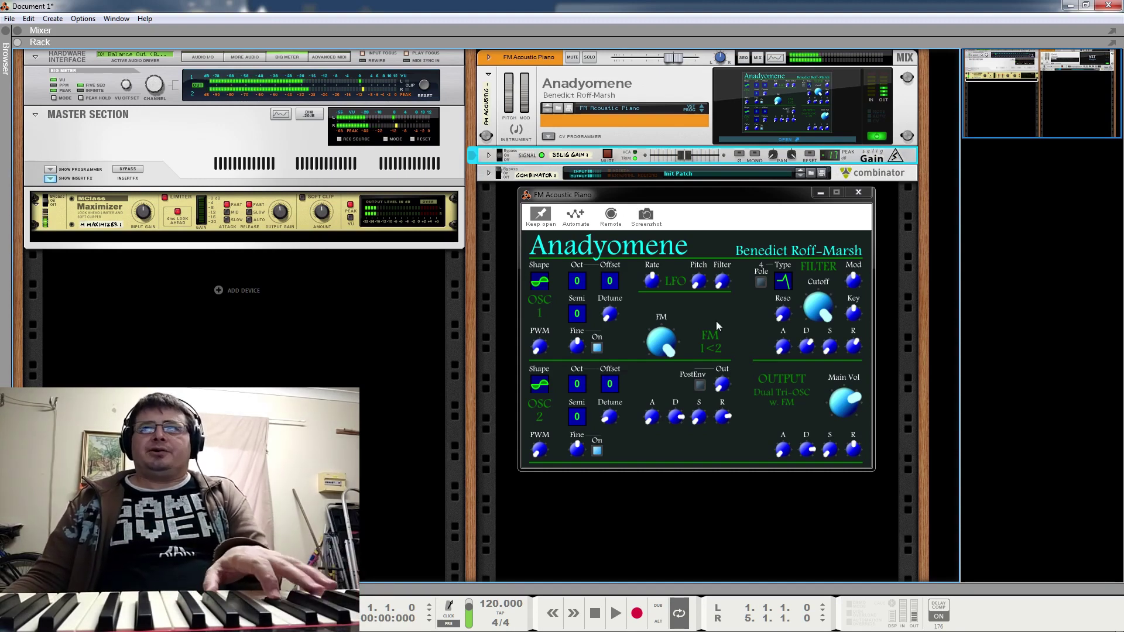
pyautogui.moveTo(662, 329); pyautogui.dragTo(714, 472)
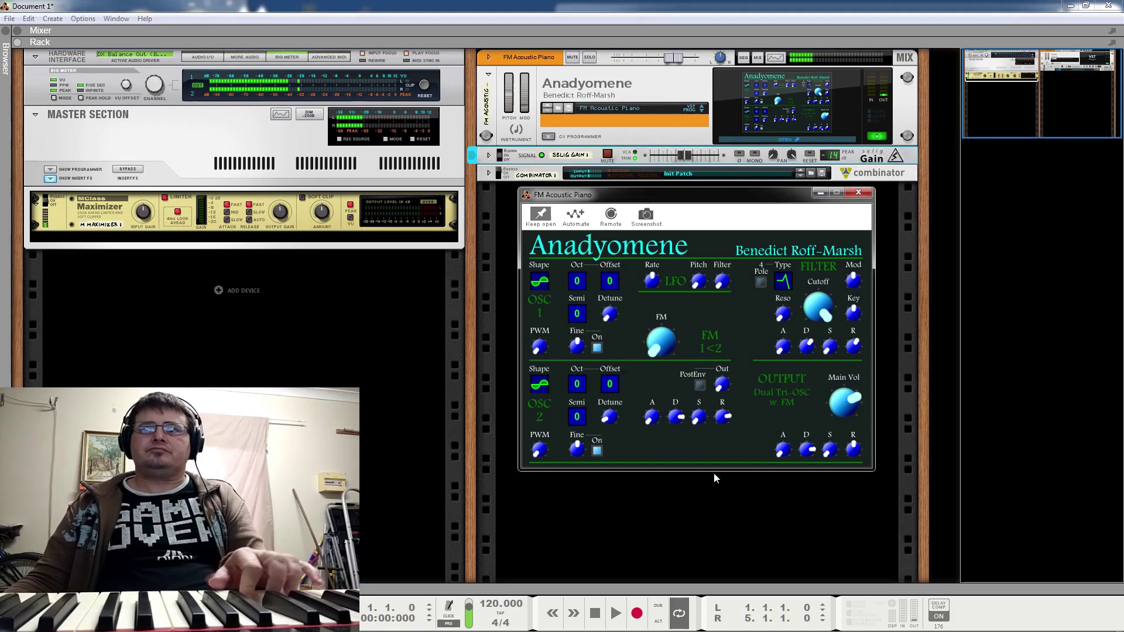
# - Load the Start preset in Anadyomene
pyautogui.click(701, 109)
pyautogui.click(701, 110)
pyautogui.click(701, 110)
pyautogui.click(701, 110)
pyautogui.click(701, 110)
pyautogui.click(656, 110)
pyautogui.click(659, 114)
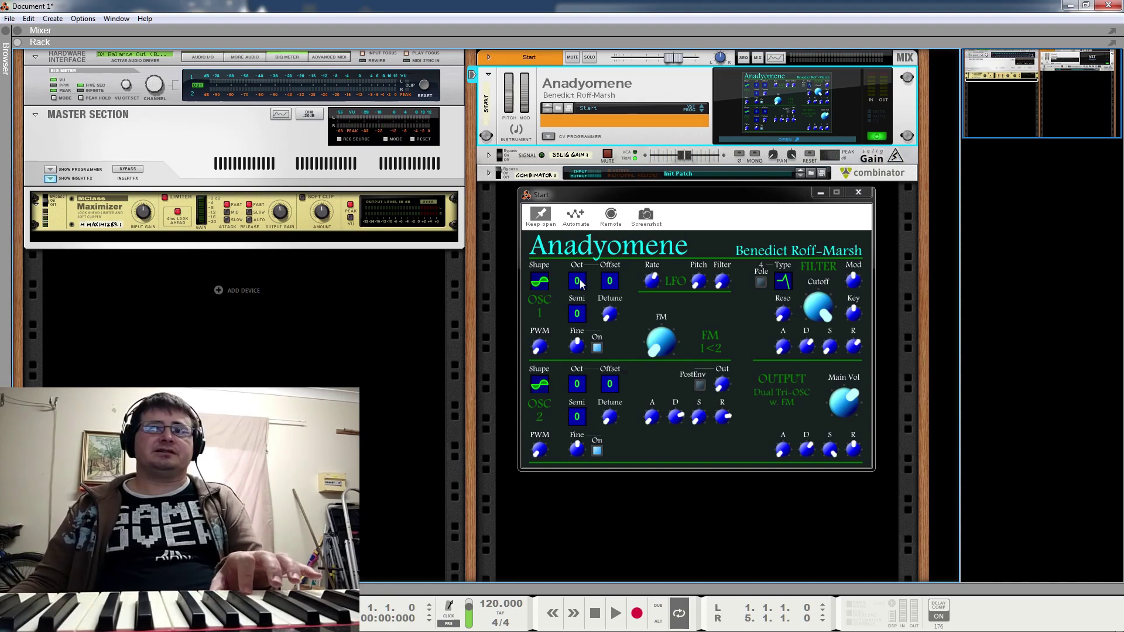
# - Try oscillator 1's octave at -4 and its semitone at 4, and return both to 0
pyautogui.moveTo(587, 277); pyautogui.dragTo(587, 353)
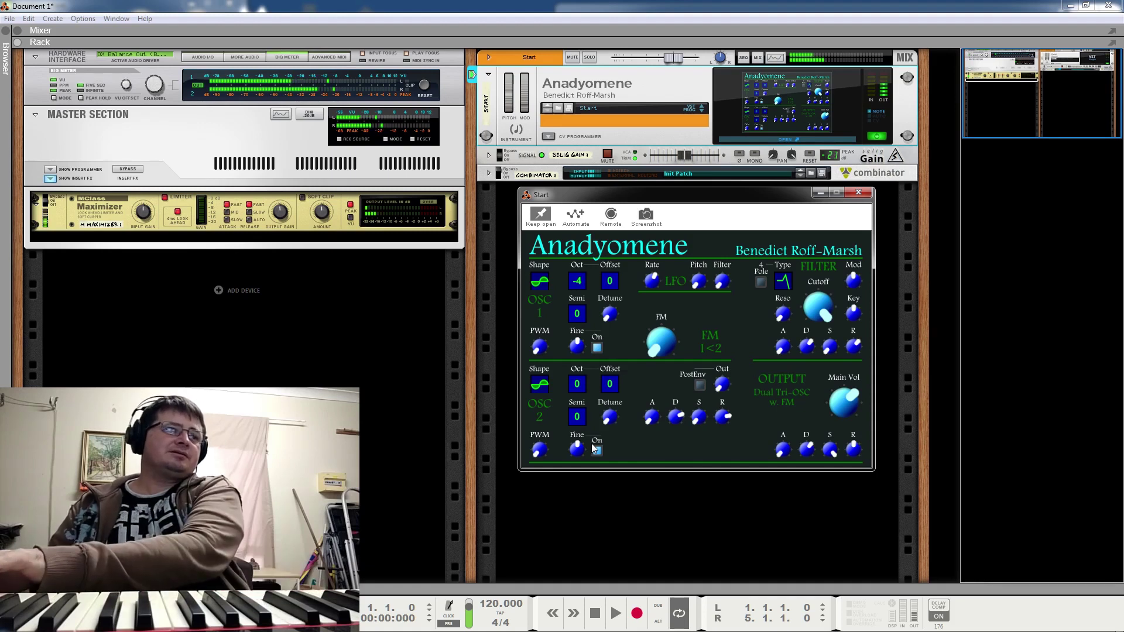
pyautogui.moveTo(591, 444); pyautogui.dragTo(589, 286)
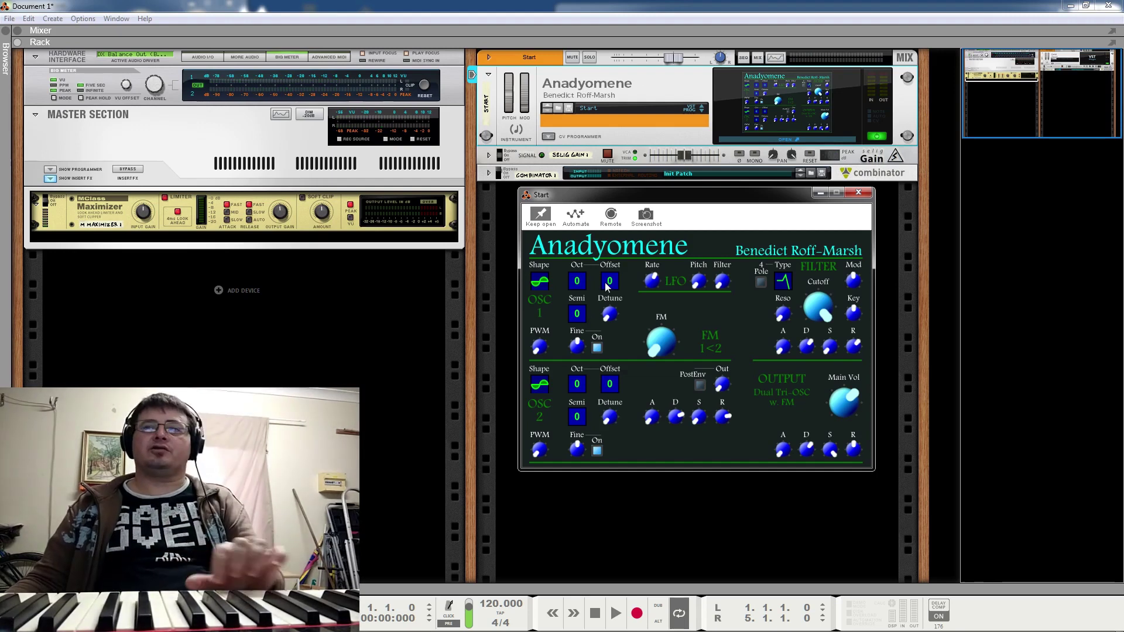
pyautogui.moveTo(581, 316); pyautogui.dragTo(588, 311)
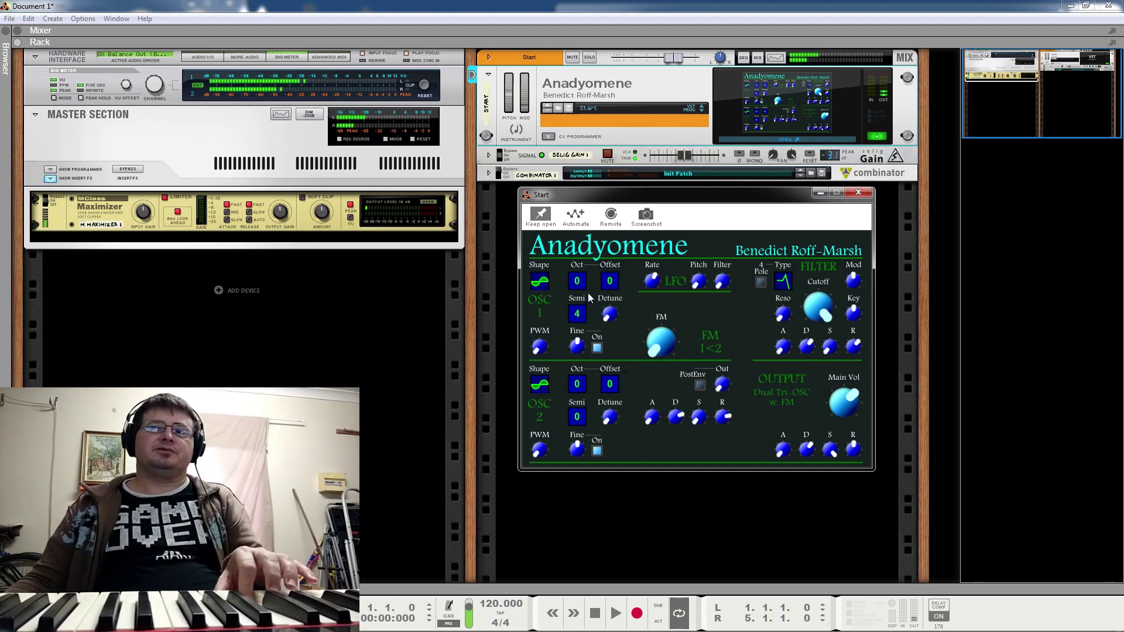
pyautogui.moveTo(588, 273); pyautogui.dragTo(589, 224)
pyautogui.moveTo(581, 265); pyautogui.dragTo(606, 265)
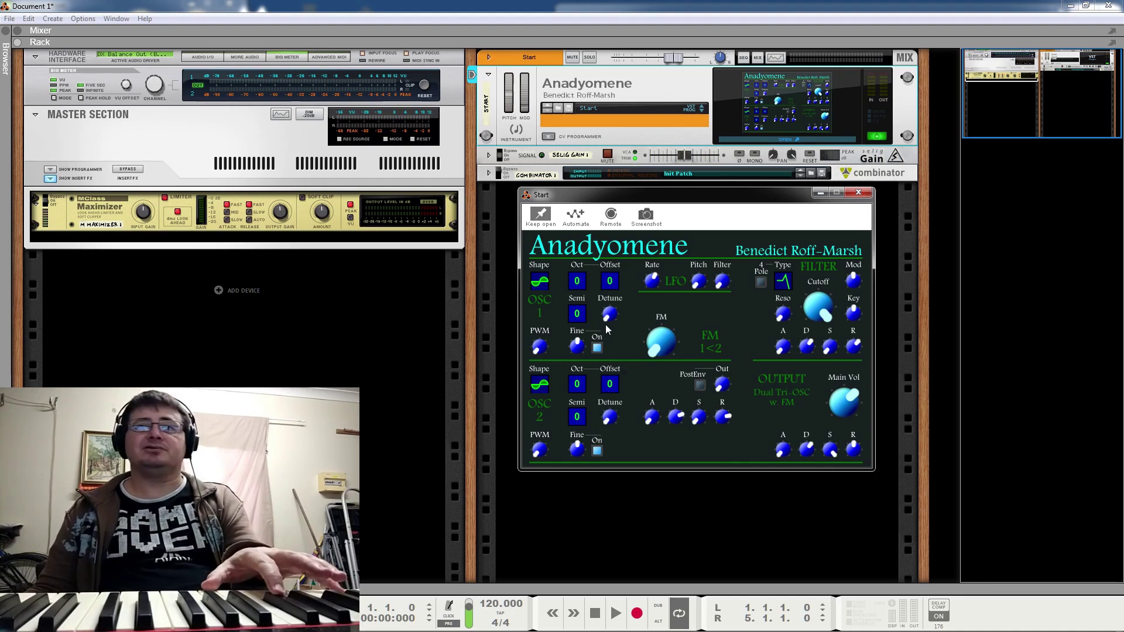
# - Try raising oscillator 1's detune and its fine tuning in turn, comparing with the oscillator switched off and back on
pyautogui.moveTo(609, 319); pyautogui.dragTo(611, 304)
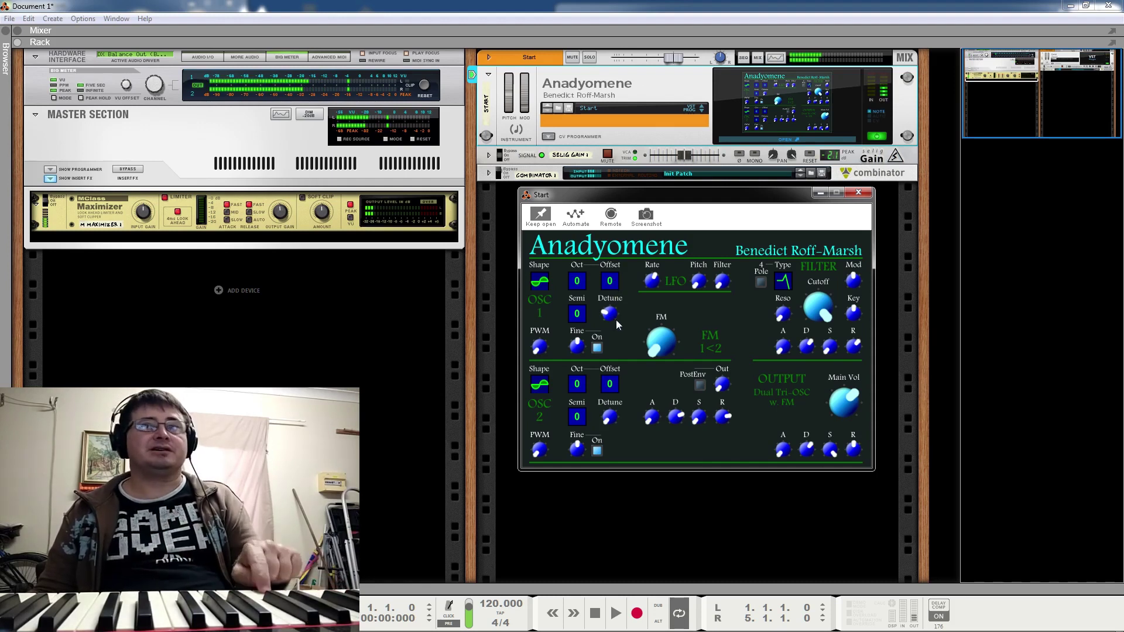
pyautogui.moveTo(622, 323); pyautogui.dragTo(615, 319)
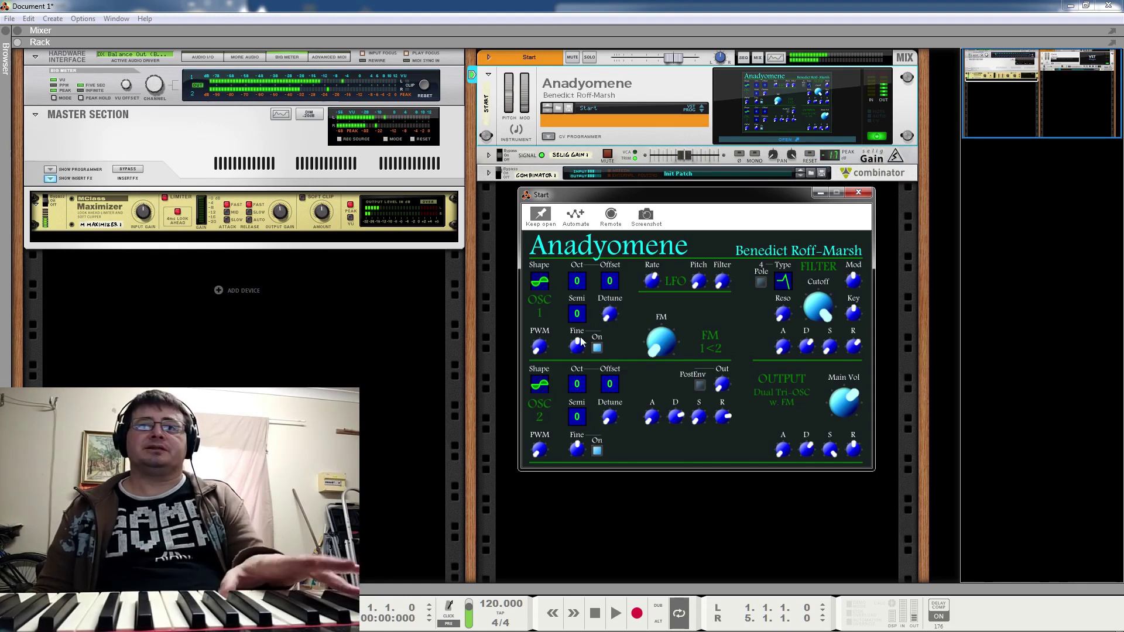
pyautogui.moveTo(582, 328); pyautogui.dragTo(595, 386)
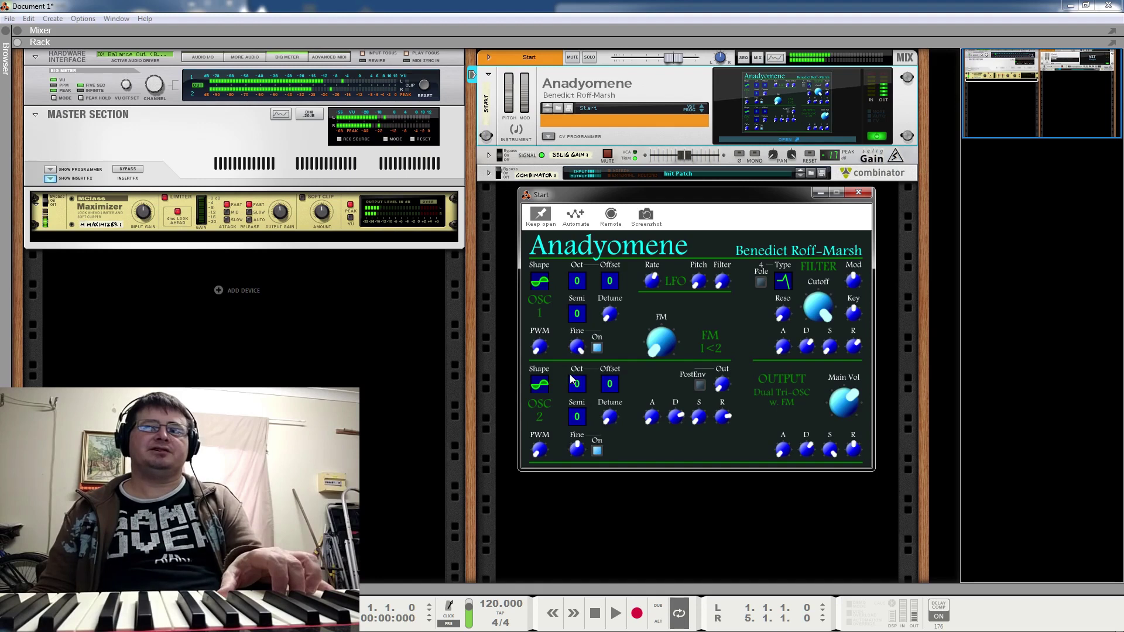
pyautogui.click(597, 349)
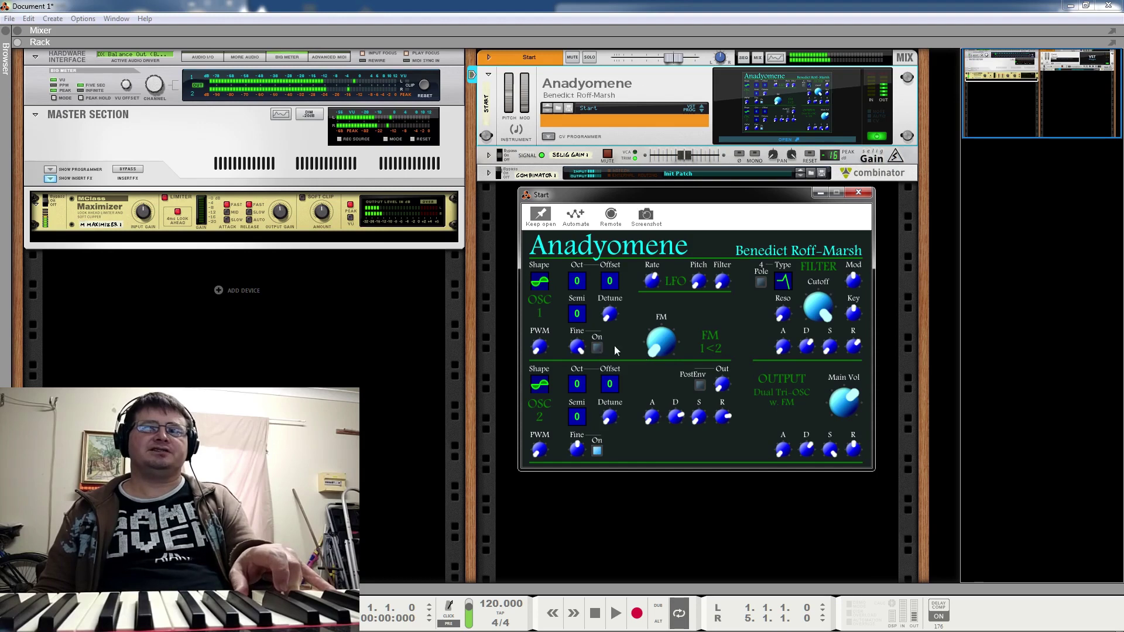
pyautogui.click(597, 348)
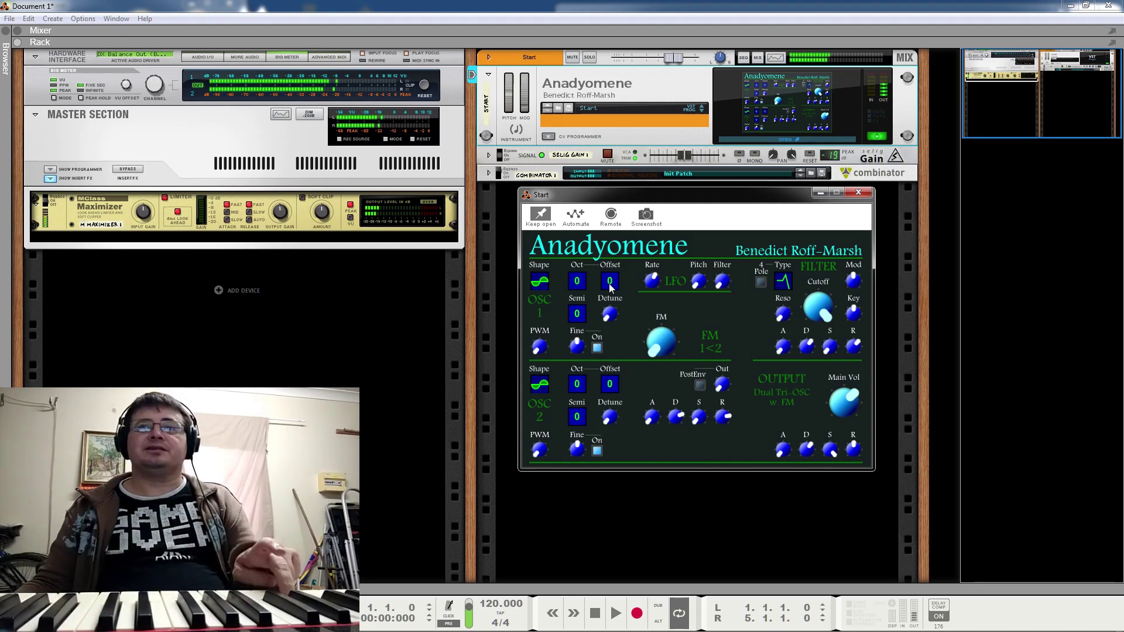
# - Try offsets of -4, 4 and 1 on oscillator 1 with added detune, and return offset to 0 and detune to minimum
pyautogui.moveTo(611, 283); pyautogui.dragTo(608, 303)
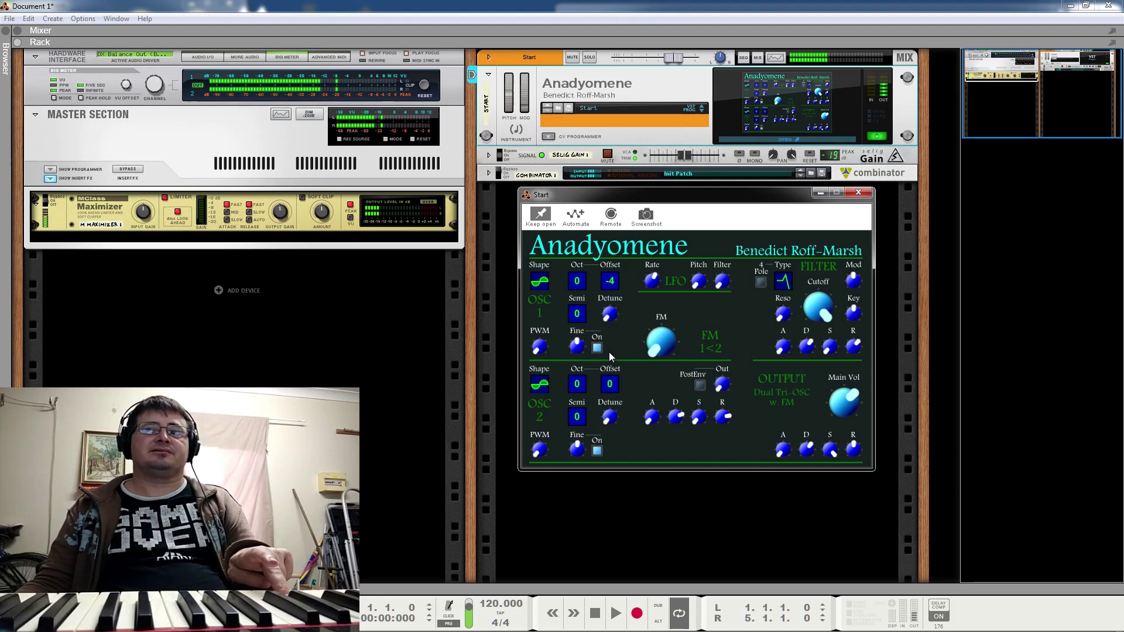
pyautogui.moveTo(616, 333); pyautogui.dragTo(620, 289)
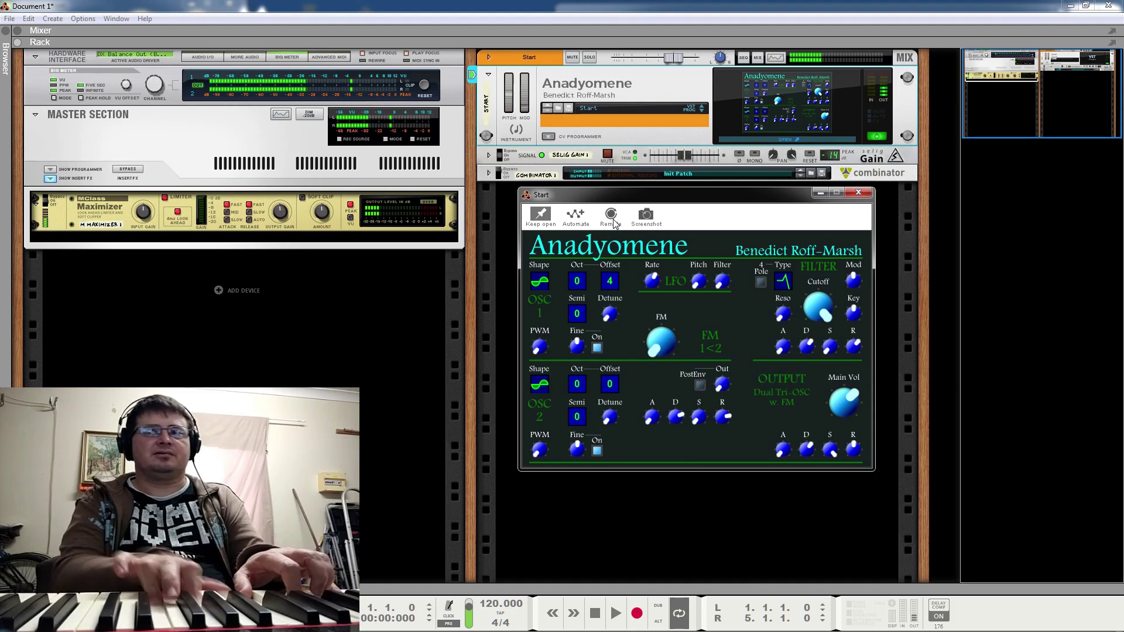
pyautogui.moveTo(614, 286); pyautogui.dragTo(612, 313)
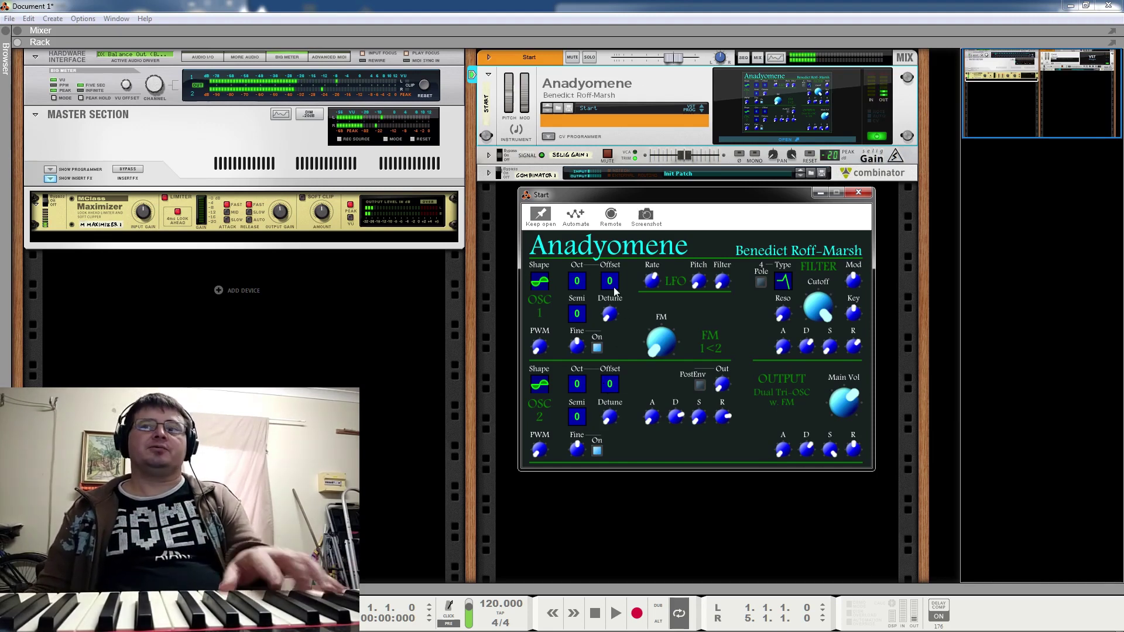
pyautogui.moveTo(614, 287); pyautogui.dragTo(609, 328)
pyautogui.moveTo(620, 276)
pyautogui.mouseDown()
pyautogui.moveTo(621, 258)
pyautogui.moveTo(610, 291)
pyautogui.mouseUp()
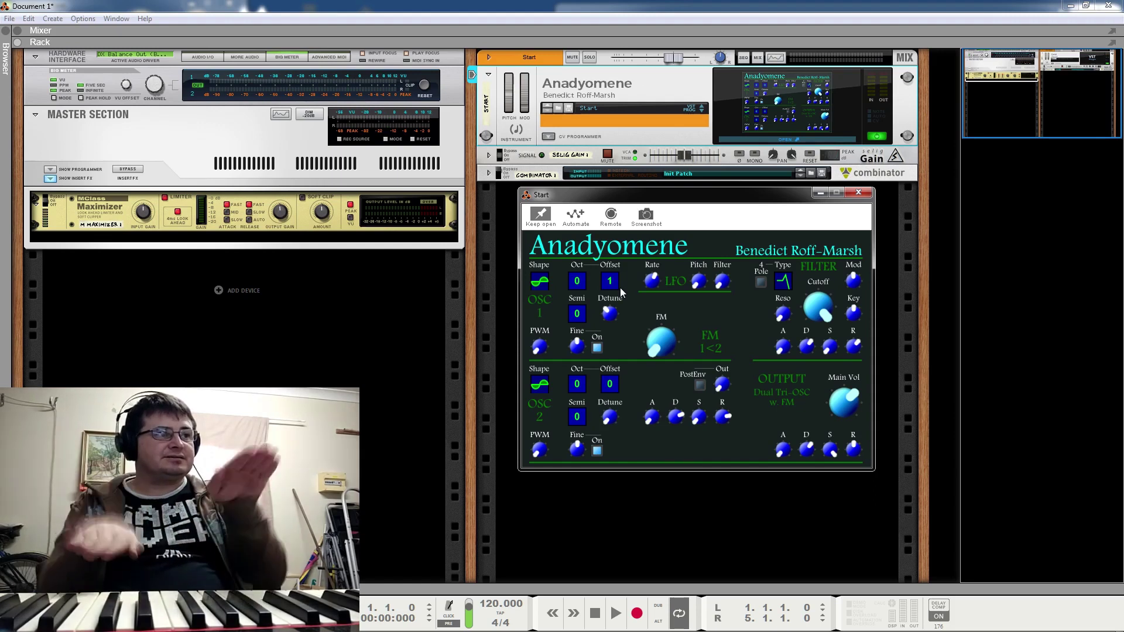
pyautogui.moveTo(613, 280); pyautogui.dragTo(611, 295)
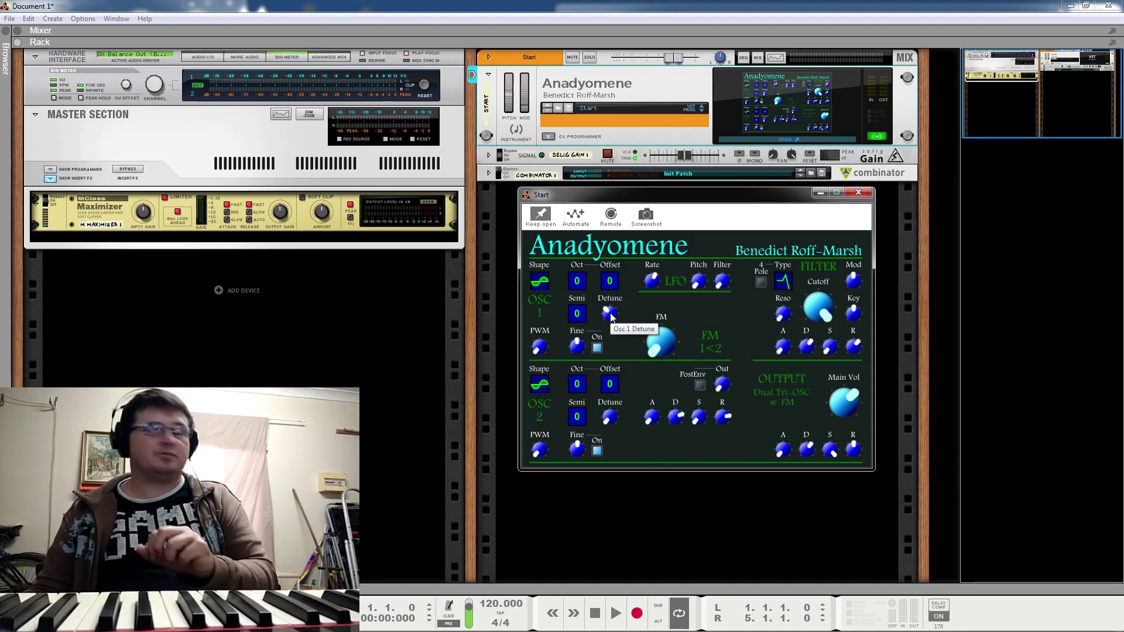
pyautogui.moveTo(613, 325); pyautogui.dragTo(613, 354)
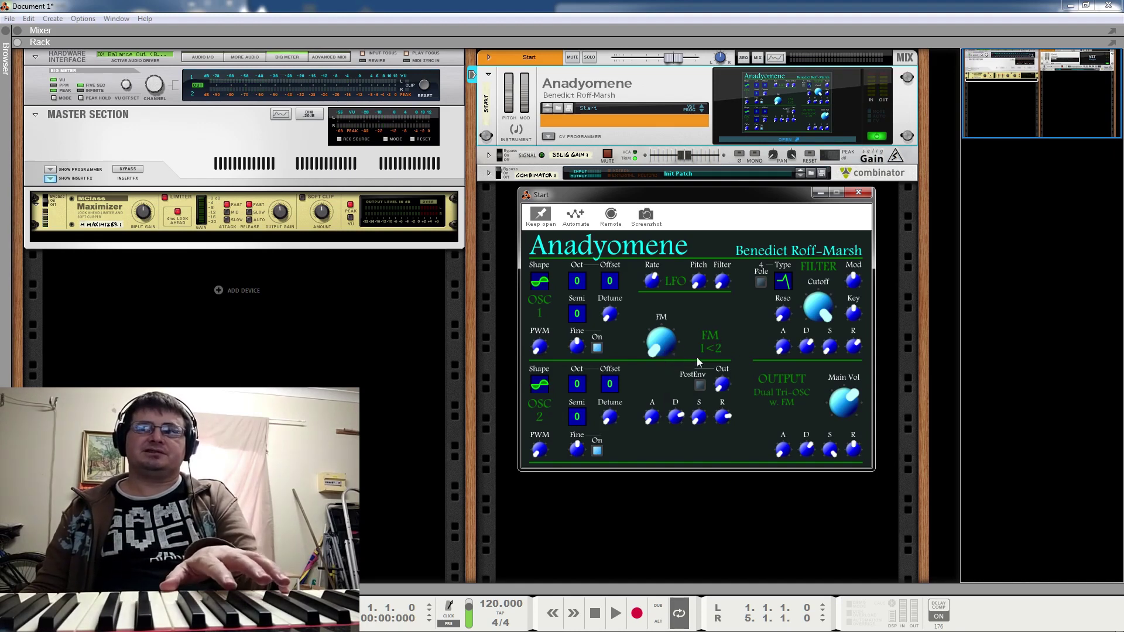
# - Sweep the FM amount up and back to minimum, repeating the sweep with oscillator 2's octave set to 1
pyautogui.moveTo(661, 347); pyautogui.dragTo(662, 251)
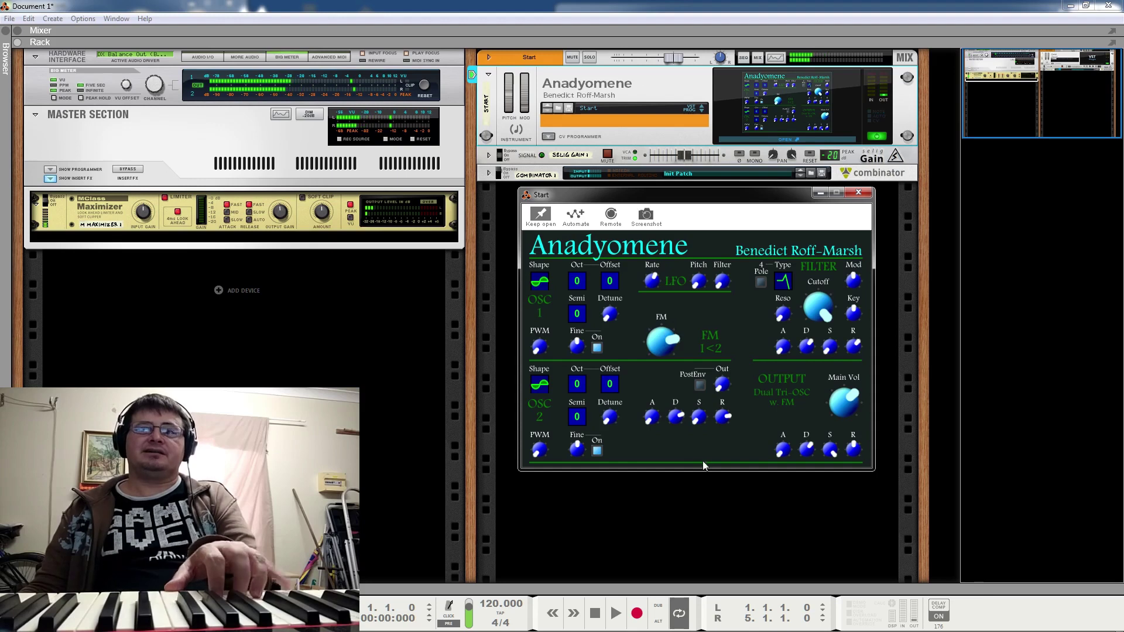
pyautogui.moveTo(672, 352); pyautogui.dragTo(697, 455)
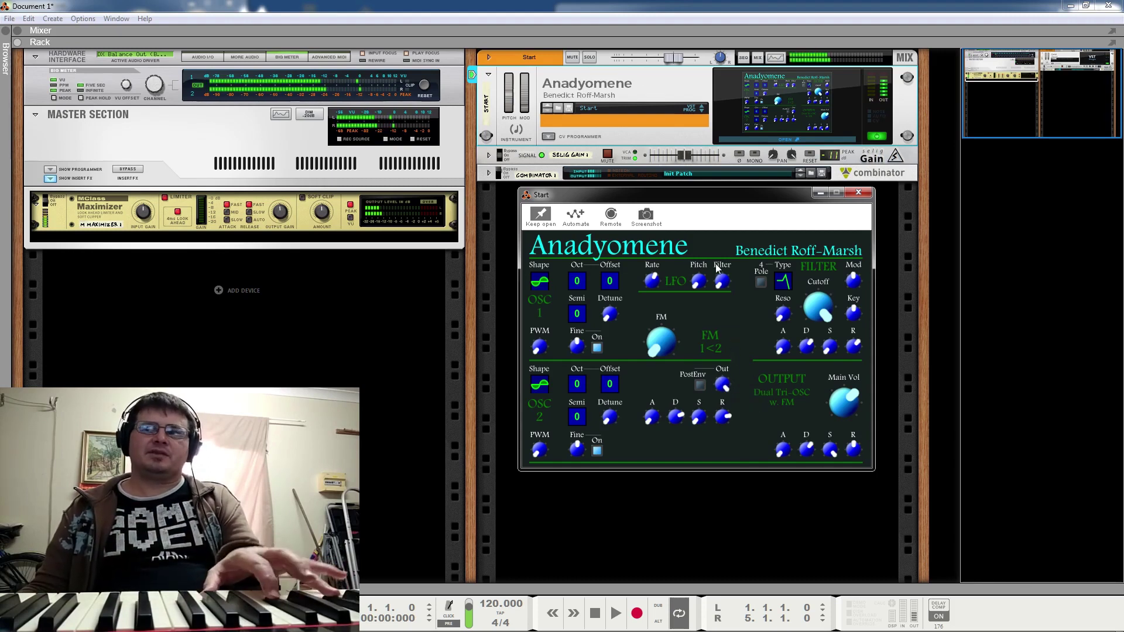
pyautogui.moveTo(578, 390); pyautogui.dragTo(589, 381)
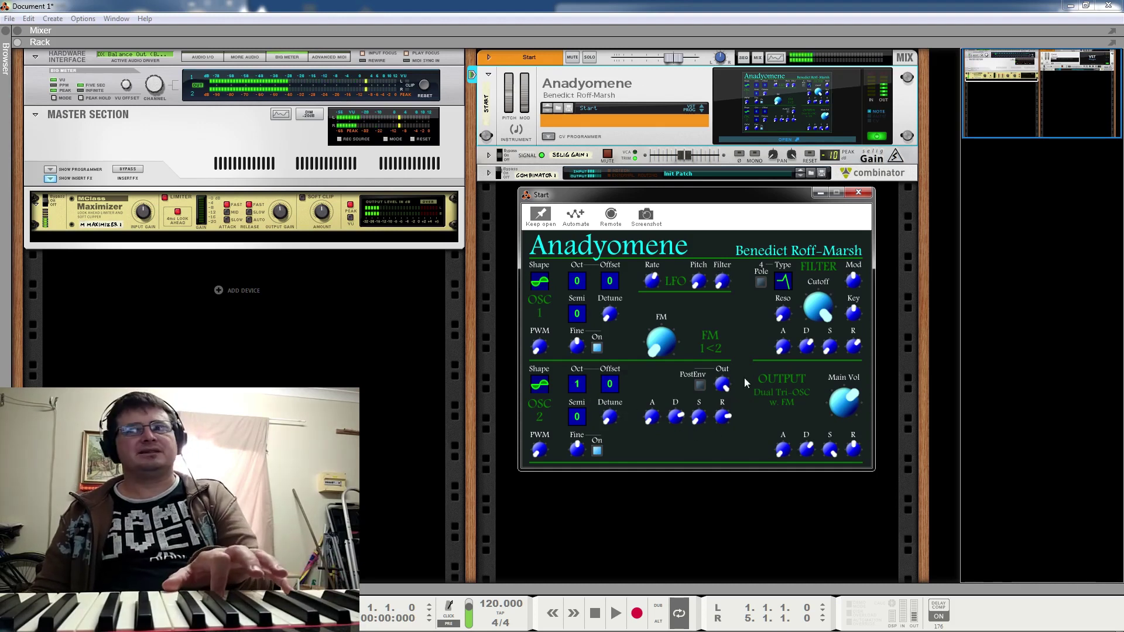
pyautogui.moveTo(662, 349); pyautogui.dragTo(669, 187)
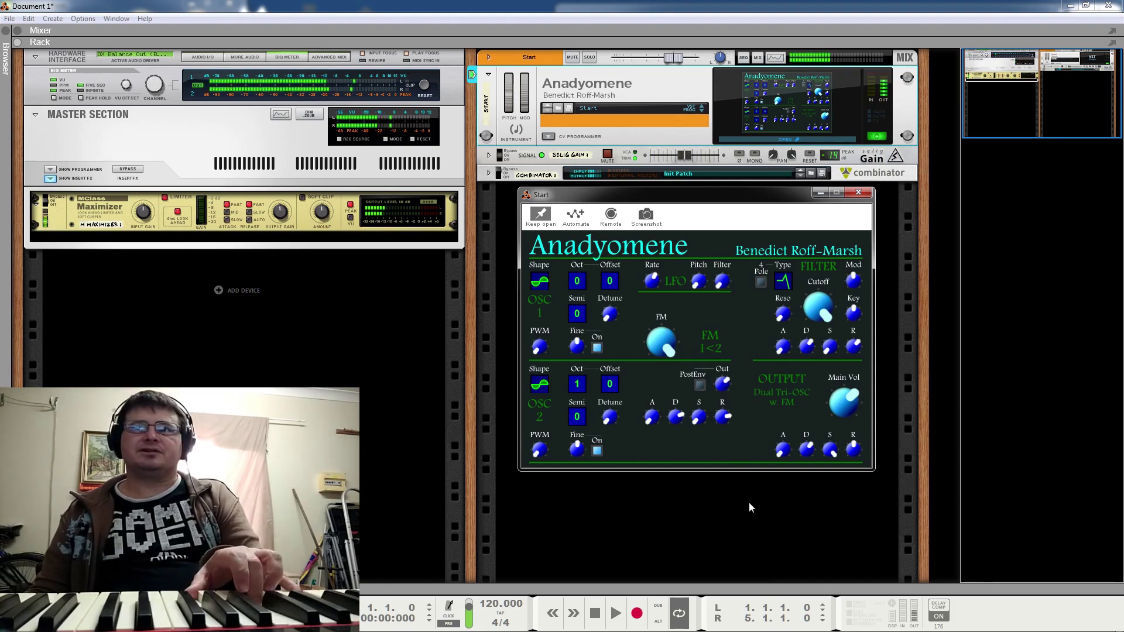
pyautogui.moveTo(672, 323); pyautogui.dragTo(708, 487)
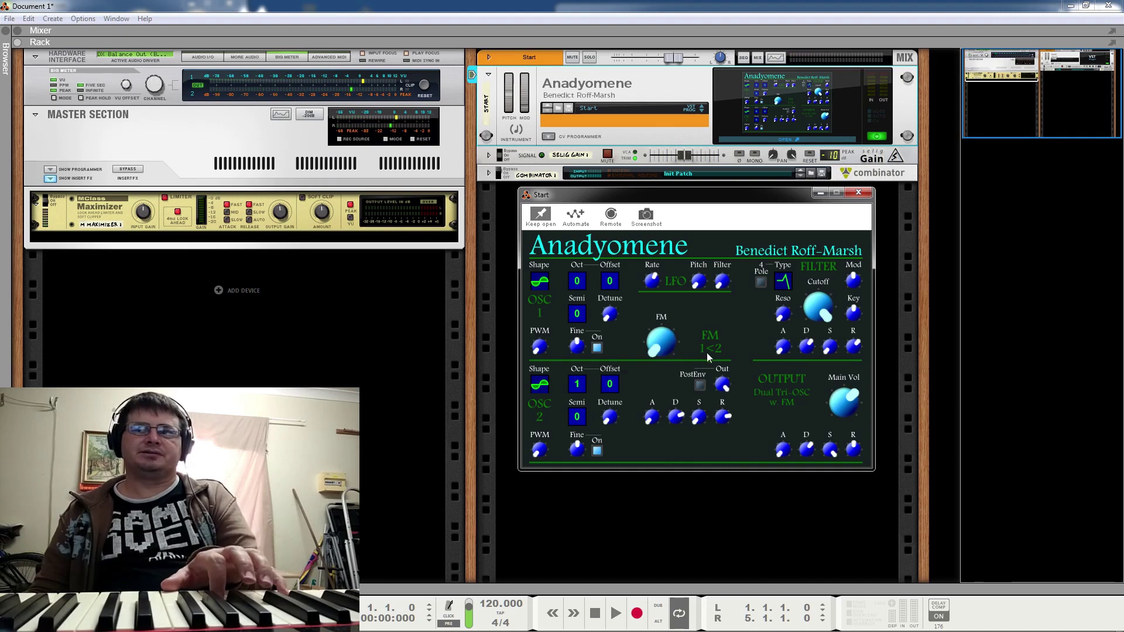
# - Adjust oscillator 2's output level, set its octave to 0 and raise its fine tuning slightly
pyautogui.moveTo(721, 382); pyautogui.dragTo(743, 529)
pyautogui.moveTo(722, 383); pyautogui.dragTo(724, 426)
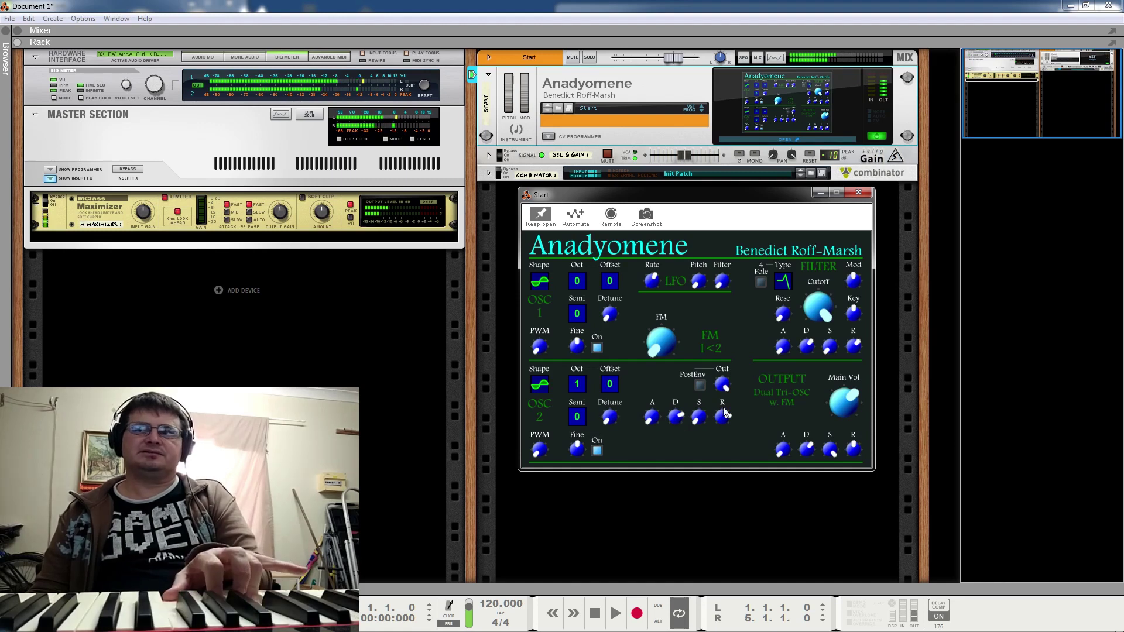
pyautogui.moveTo(577, 386); pyautogui.dragTo(589, 401)
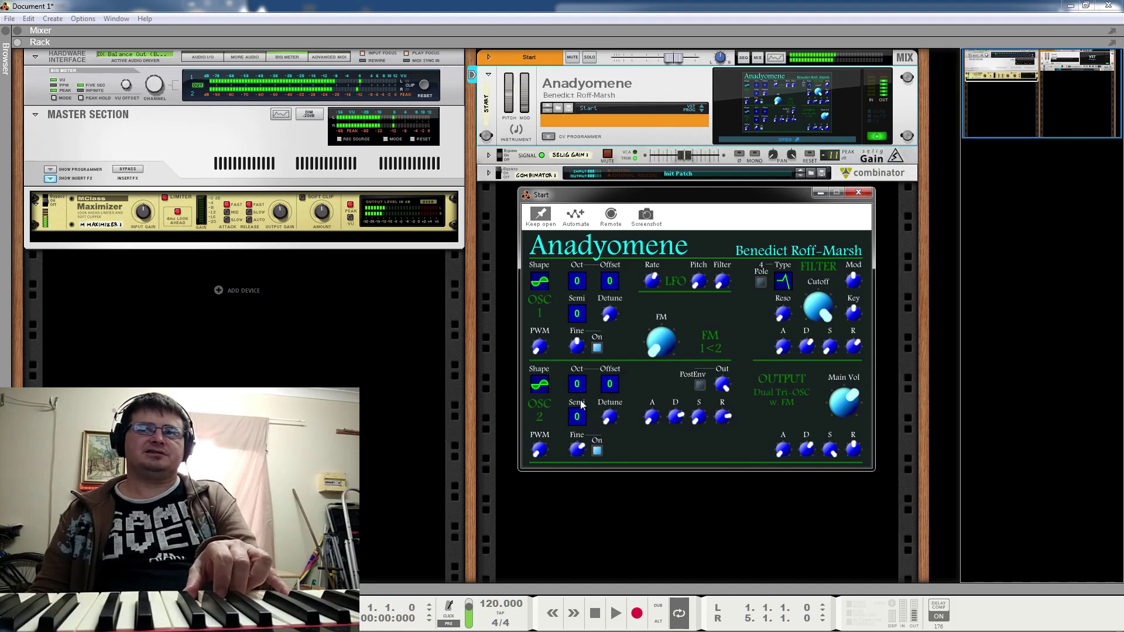
pyautogui.moveTo(582, 462); pyautogui.dragTo(587, 446)
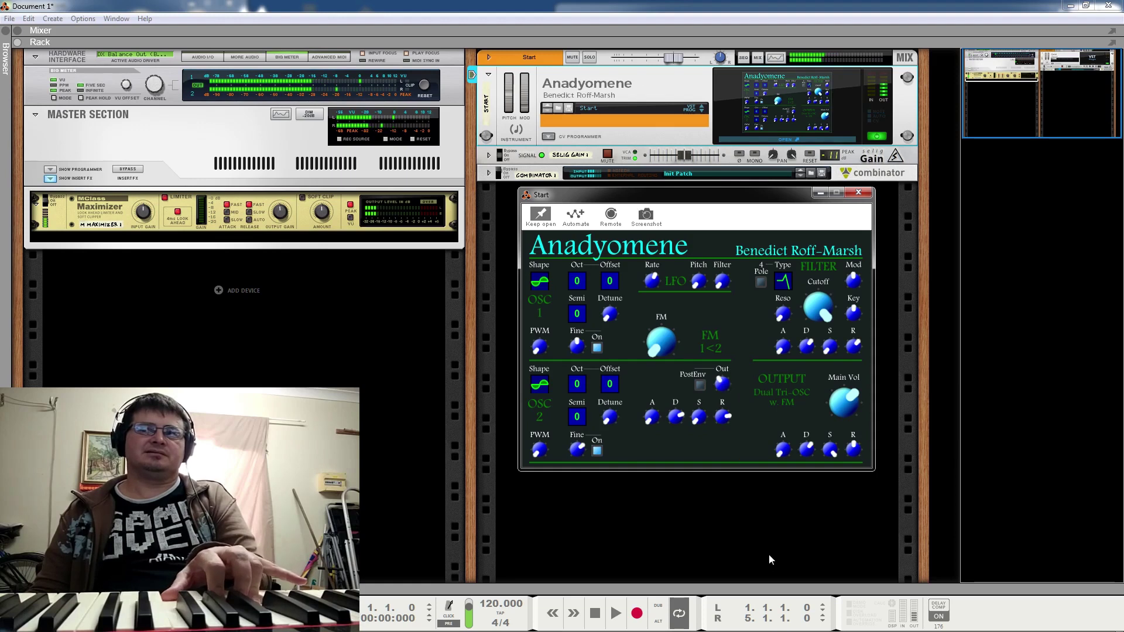
# - Try oscillator 2's PostEnv and set its octave to 3, toggling the Combinator and lowering FM back to minimum
pyautogui.click(699, 385)
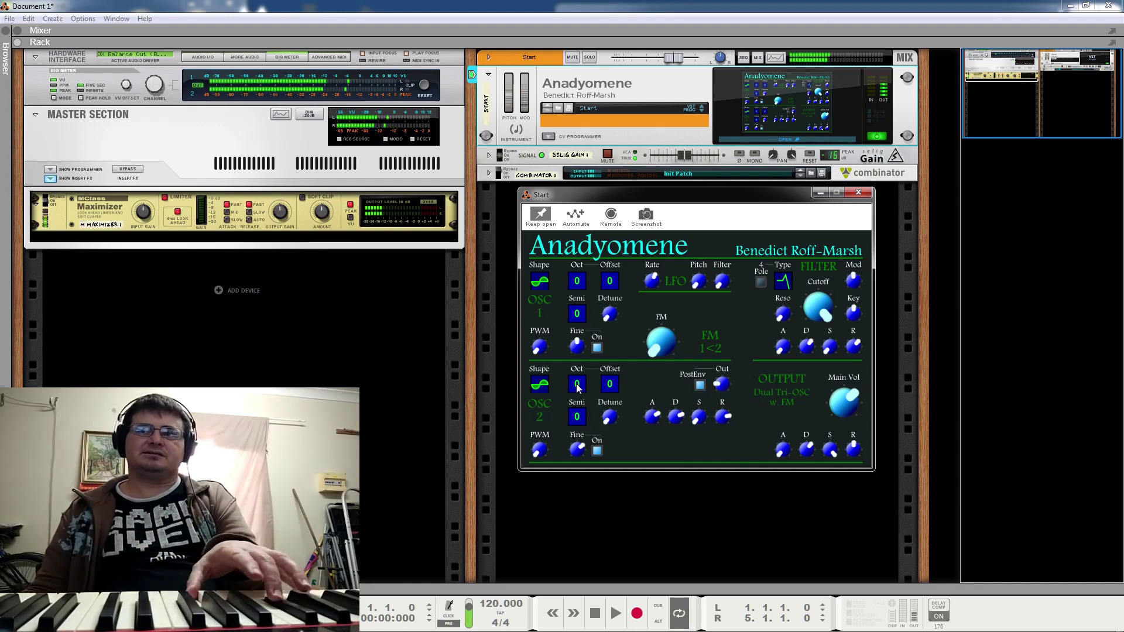
pyautogui.moveTo(591, 367); pyautogui.dragTo(599, 345)
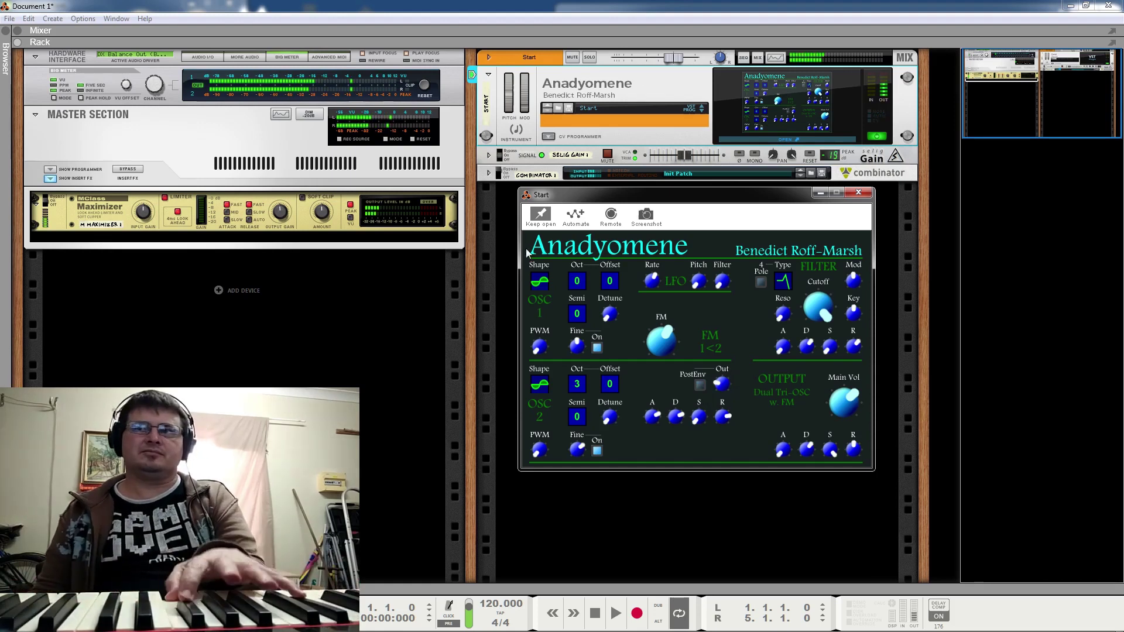
pyautogui.click(503, 178)
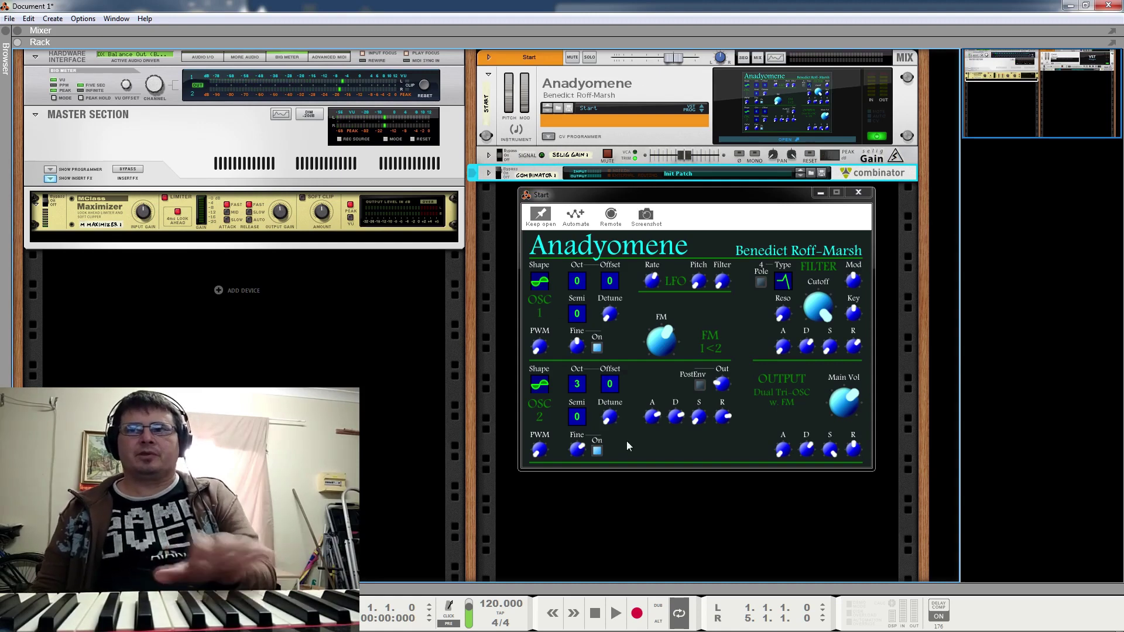
pyautogui.moveTo(669, 350); pyautogui.dragTo(746, 538)
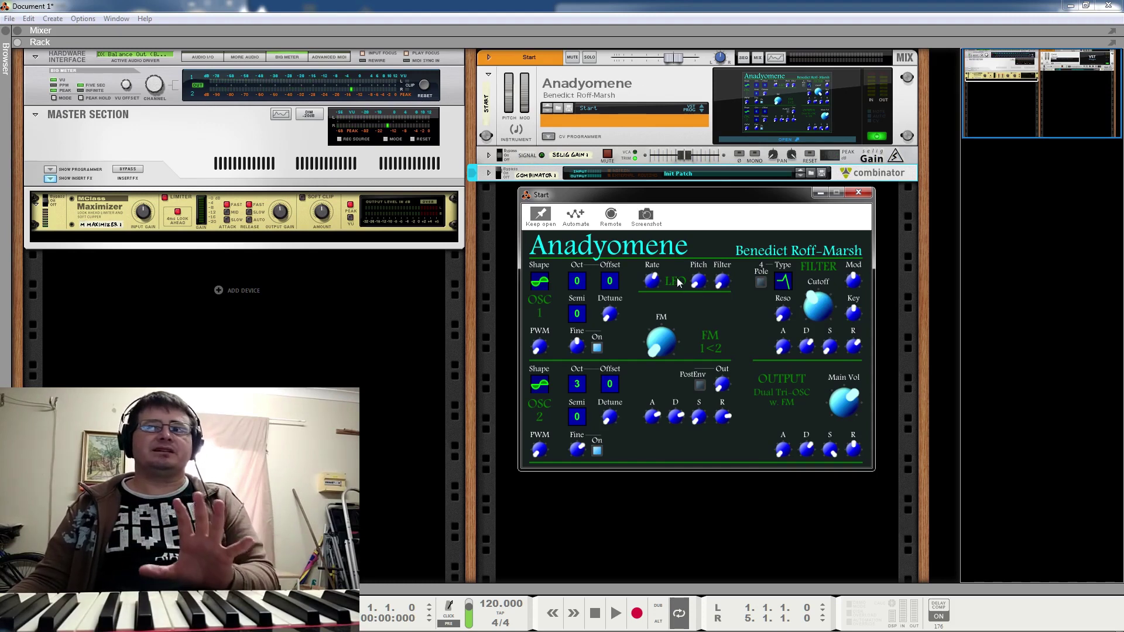
# - Show Anadyomene's CV programmer clear of the plugin window and check its modulation CV inputs on the rear of the rack
pyautogui.click(543, 139)
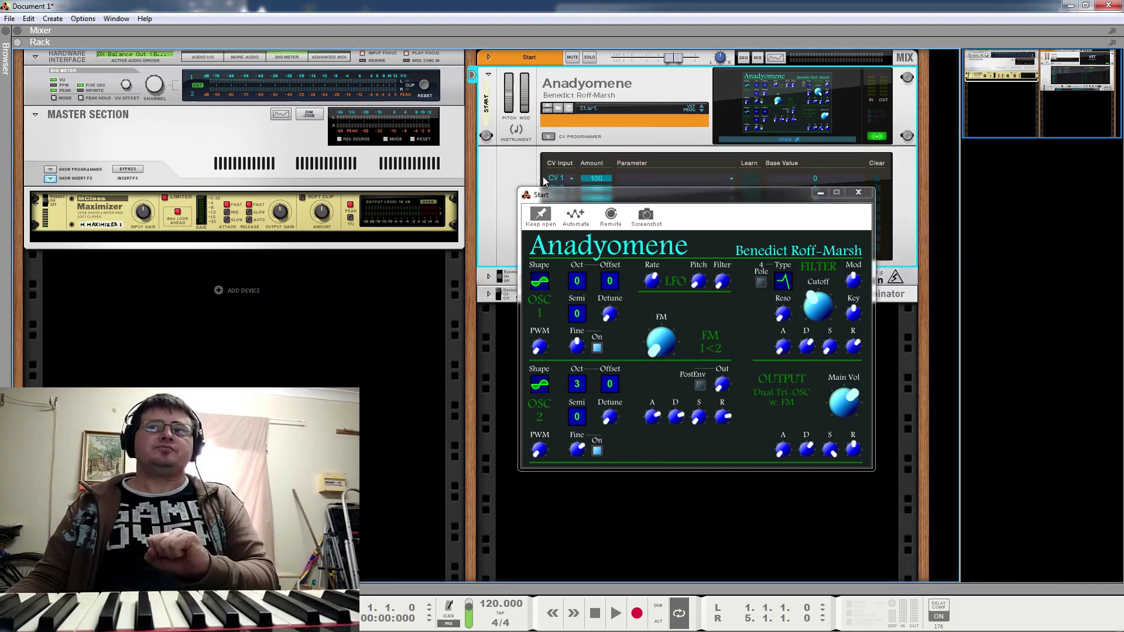
pyautogui.moveTo(630, 201); pyautogui.dragTo(628, 310)
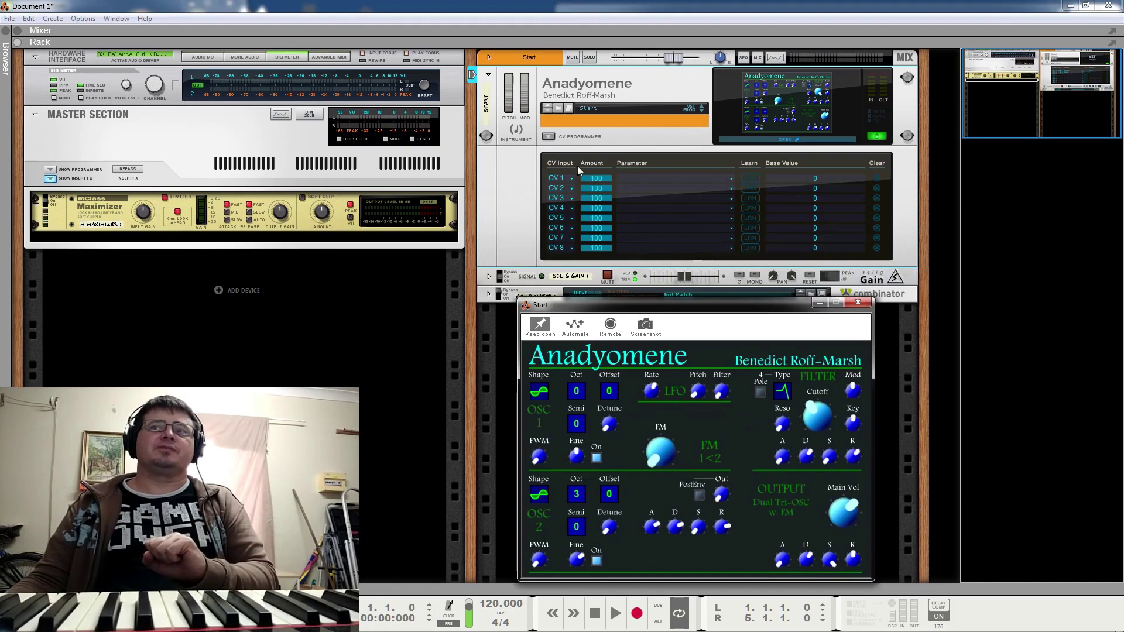
pyautogui.press('Tab')
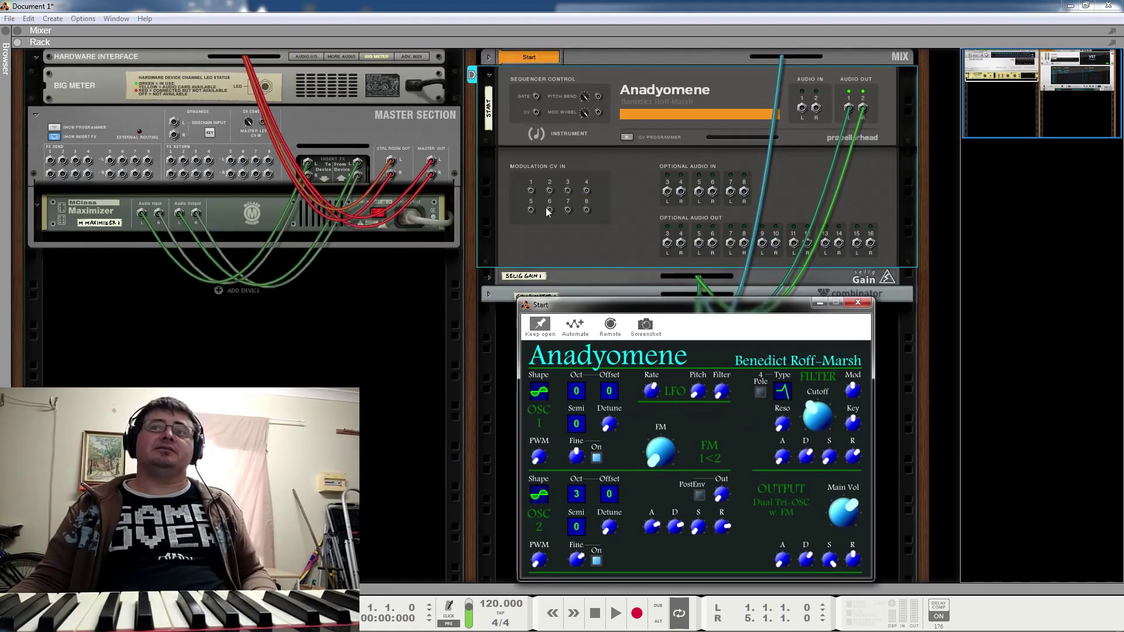
pyautogui.press('Tab')
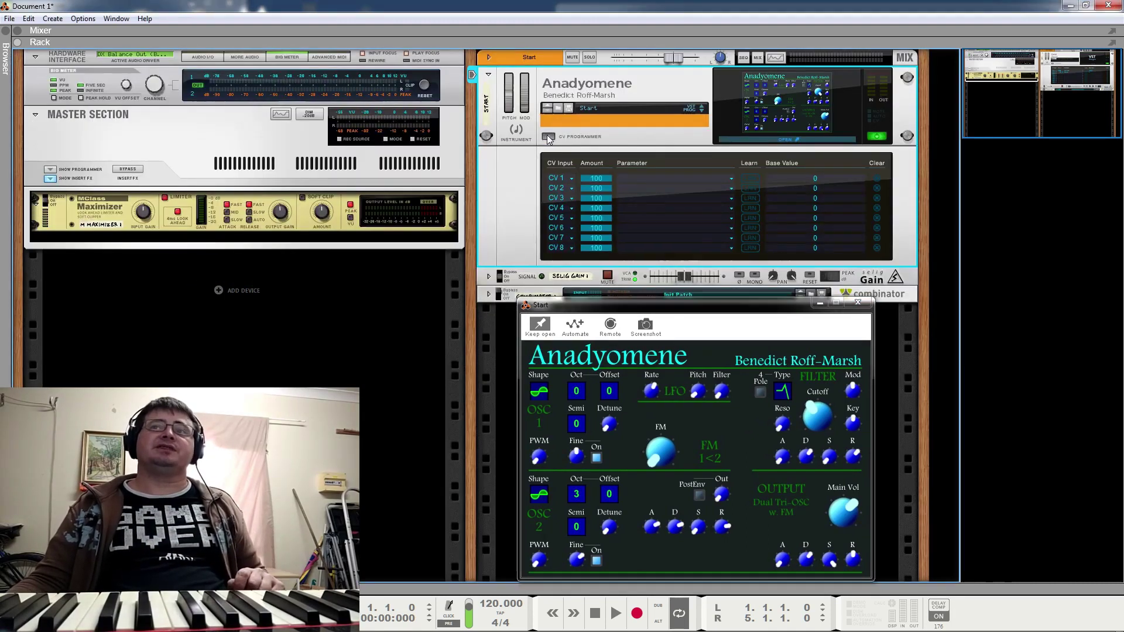
# - Hide Anadyomene's CV programmer and move the plugin window up beneath the rack devices
pyautogui.click(546, 135)
pyautogui.moveTo(672, 305); pyautogui.dragTo(672, 225)
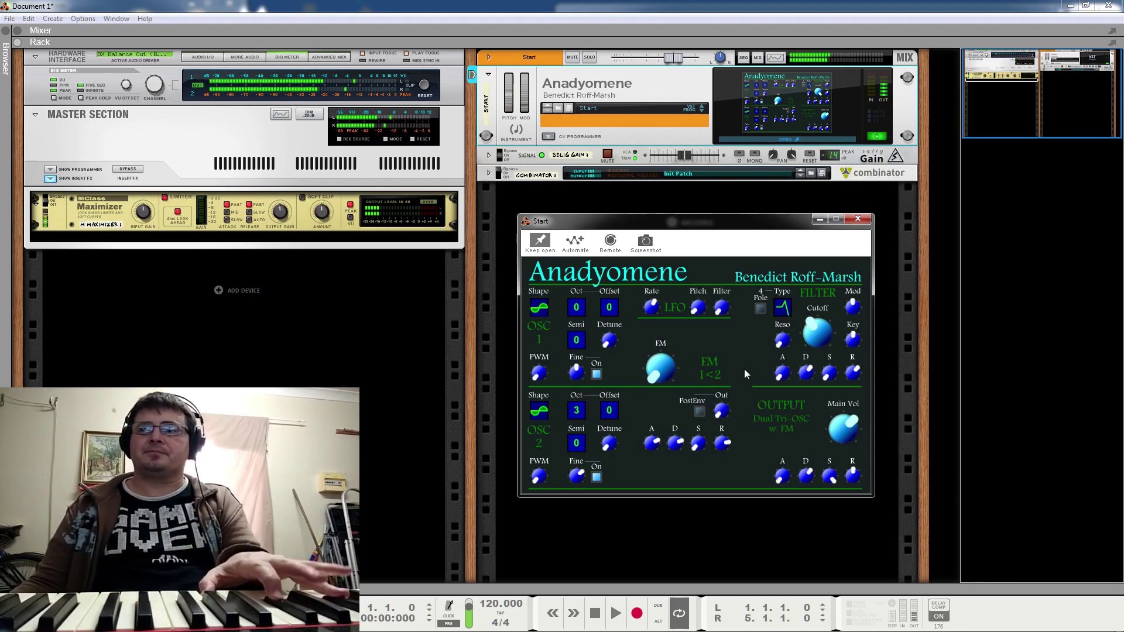
# - Set oscillator 1 to a rising sawtooth, adjust the filter cutoff and compare the filter with 4 Pole off and on
pyautogui.click(546, 305)
pyautogui.moveTo(812, 333)
pyautogui.mouseDown()
pyautogui.moveTo(834, 295)
pyautogui.moveTo(822, 316)
pyautogui.mouseUp()
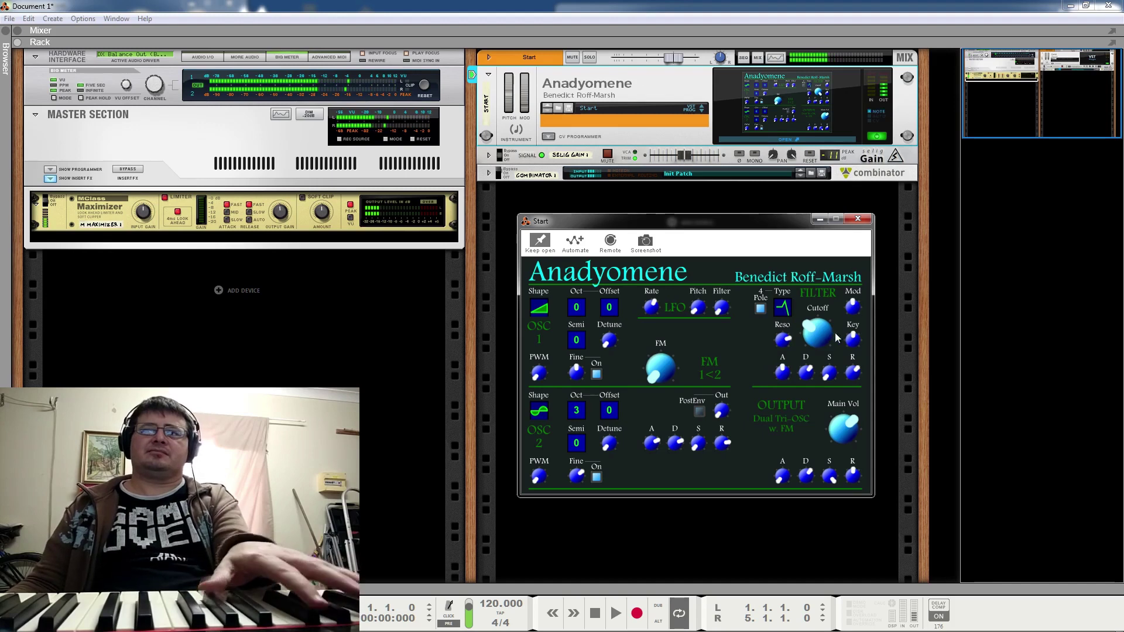
pyautogui.click(761, 311)
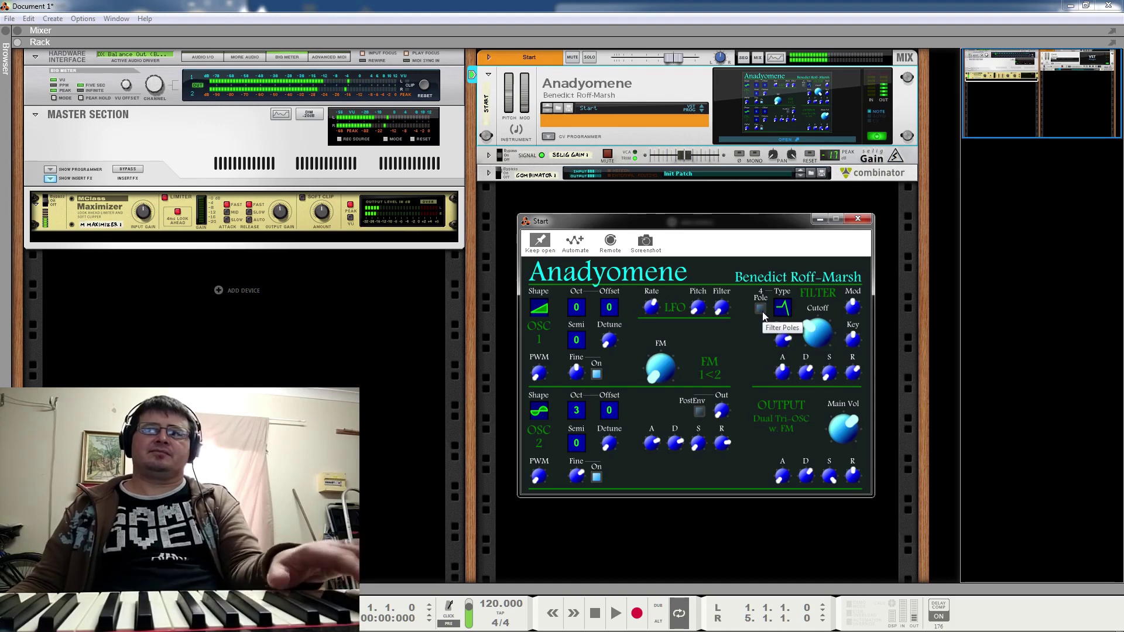
pyautogui.click(761, 310)
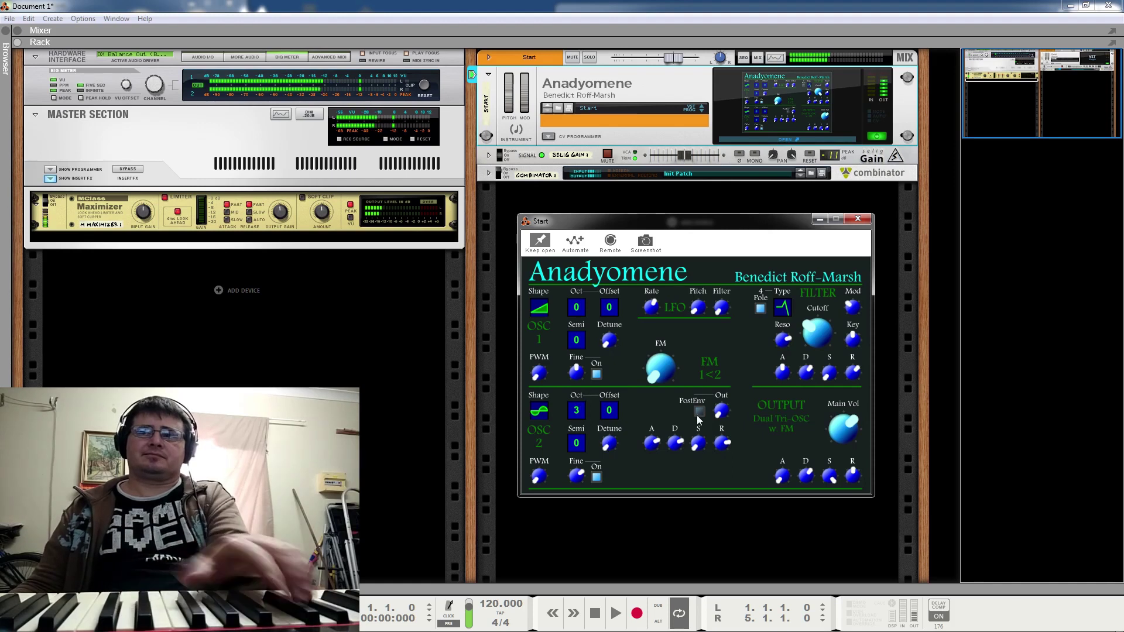
# - Set oscillator 2 to a rising sawtooth and try both oscillators at octave -1 before setting their octaves to 0
pyautogui.click(538, 412)
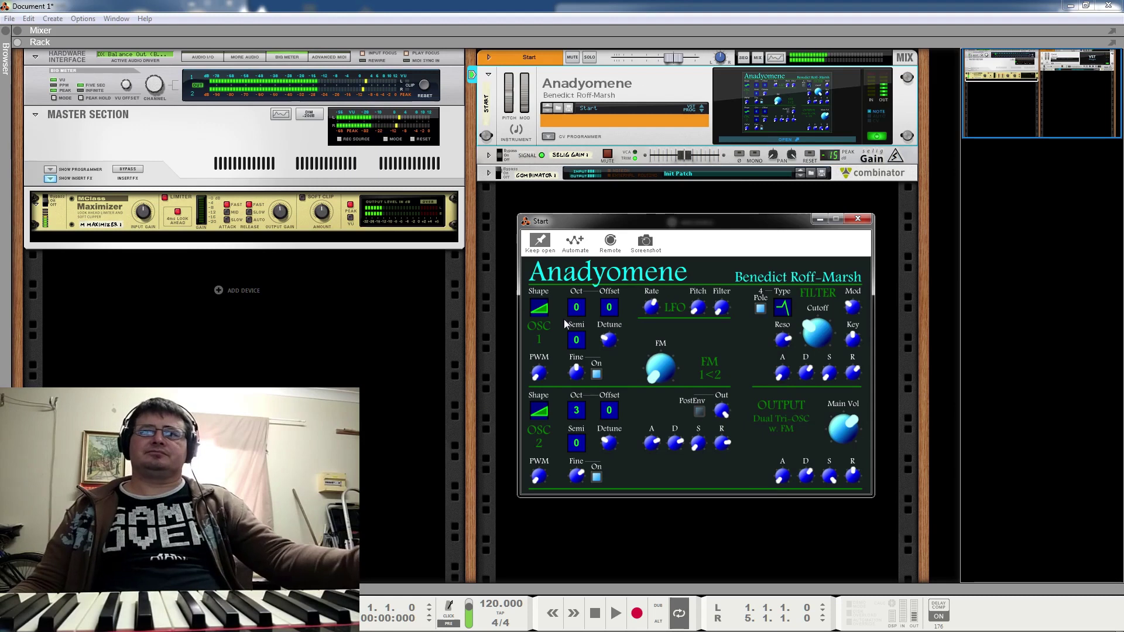
pyautogui.scroll(-4, 577, 410)
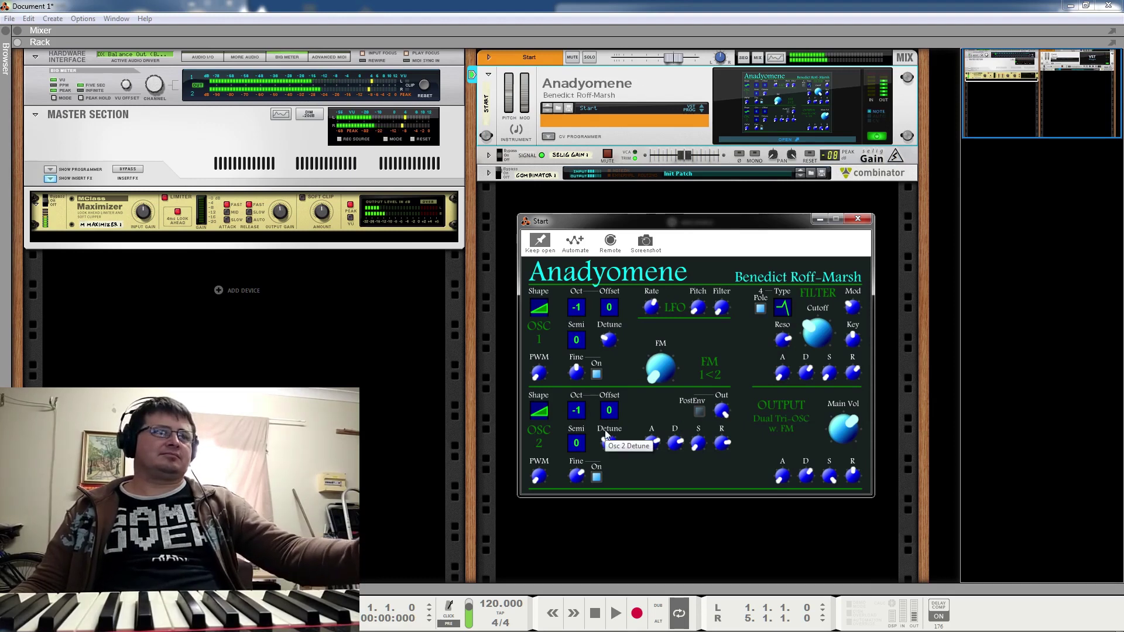
pyautogui.moveTo(596, 402); pyautogui.dragTo(605, 397)
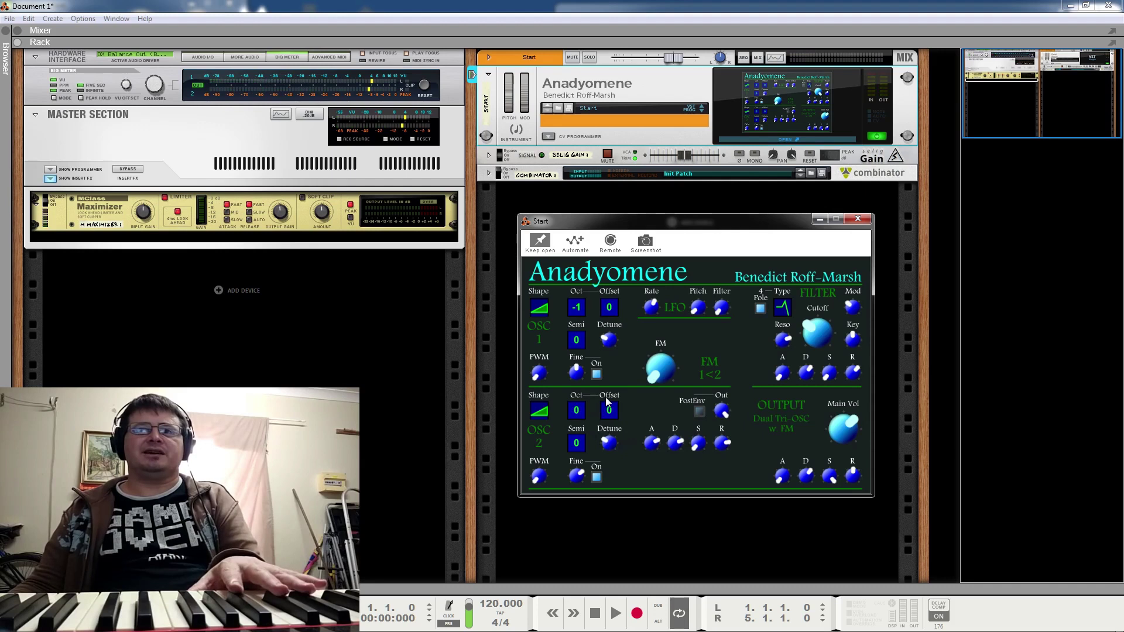
pyautogui.moveTo(584, 314); pyautogui.dragTo(588, 310)
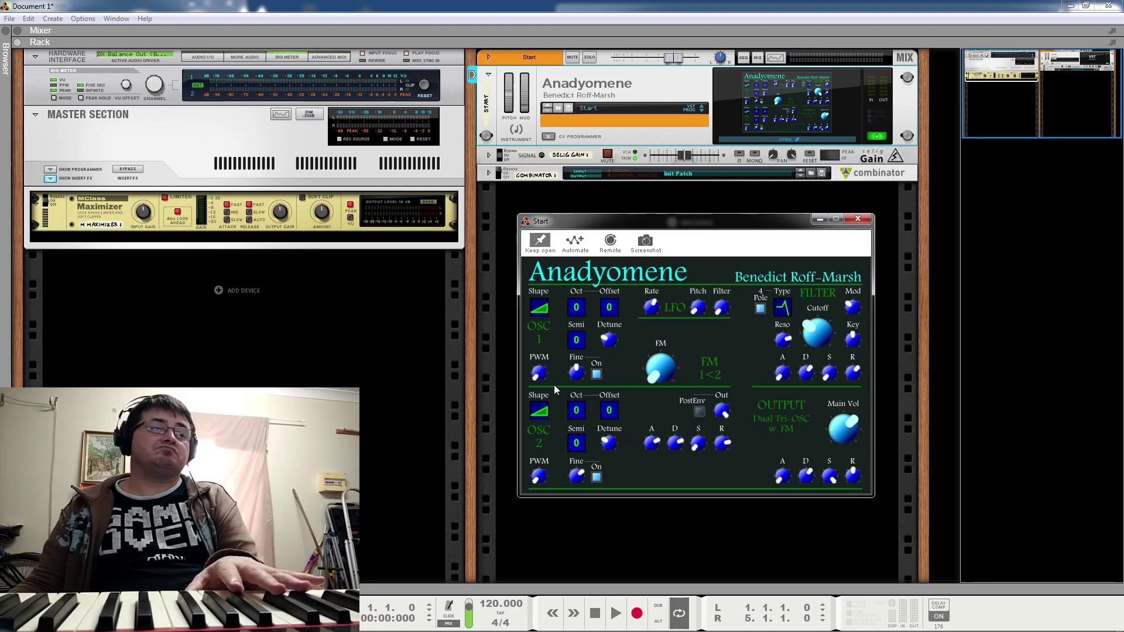
# - Return both oscillators to sine waves and open up the filter with 4 Pole off and the cutoff at maximum
pyautogui.click(538, 412)
pyautogui.click(538, 308)
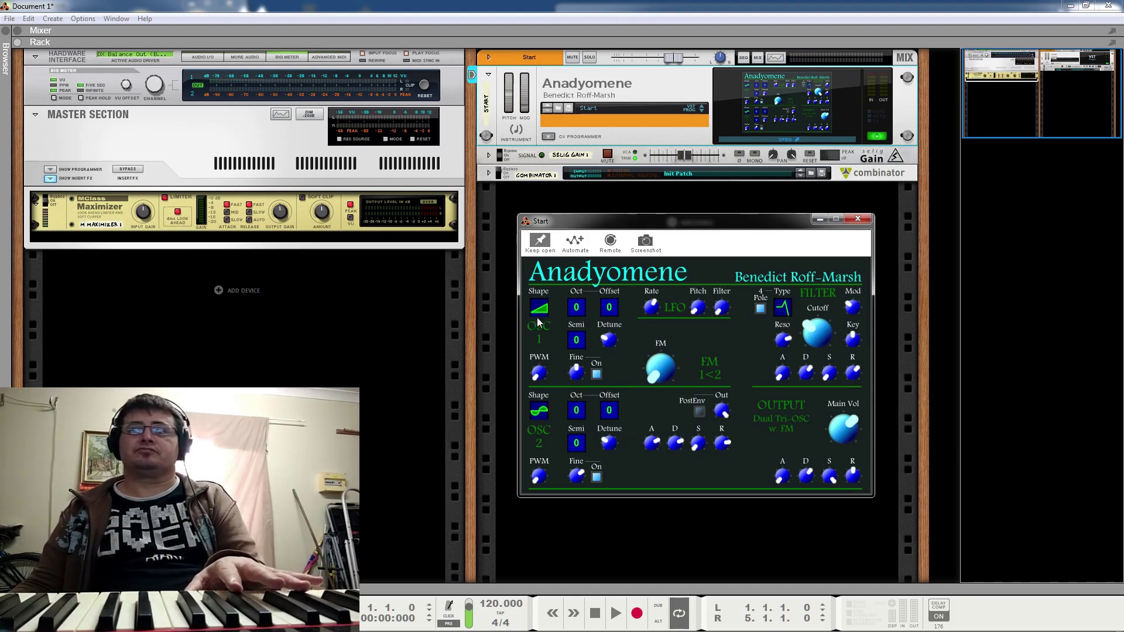
pyautogui.click(760, 309)
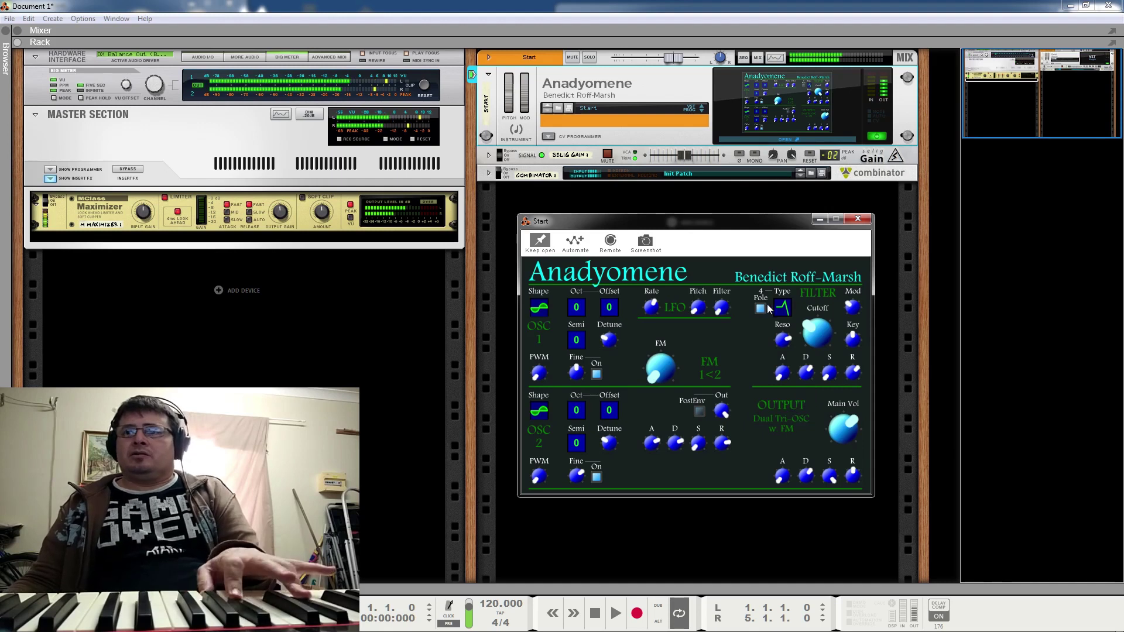
pyautogui.moveTo(818, 333); pyautogui.dragTo(826, 232)
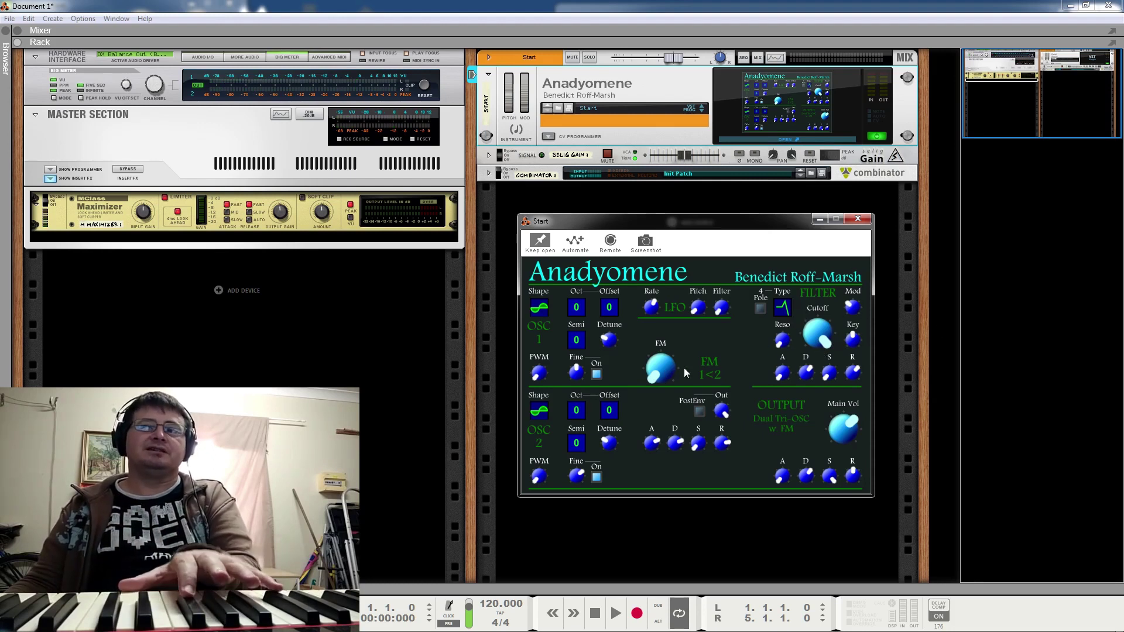
# - Sweep the FM amount up and back to minimum, and raise the output envelope's attack slightly
pyautogui.moveTo(659, 372); pyautogui.dragTo(651, 329)
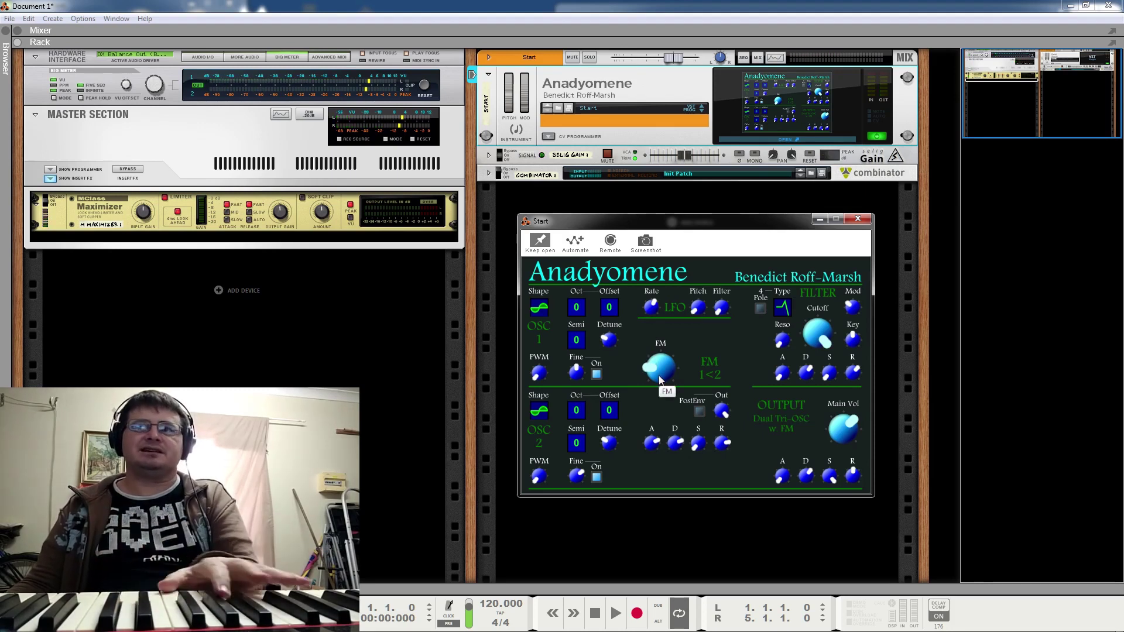
pyautogui.moveTo(665, 336); pyautogui.dragTo(667, 358)
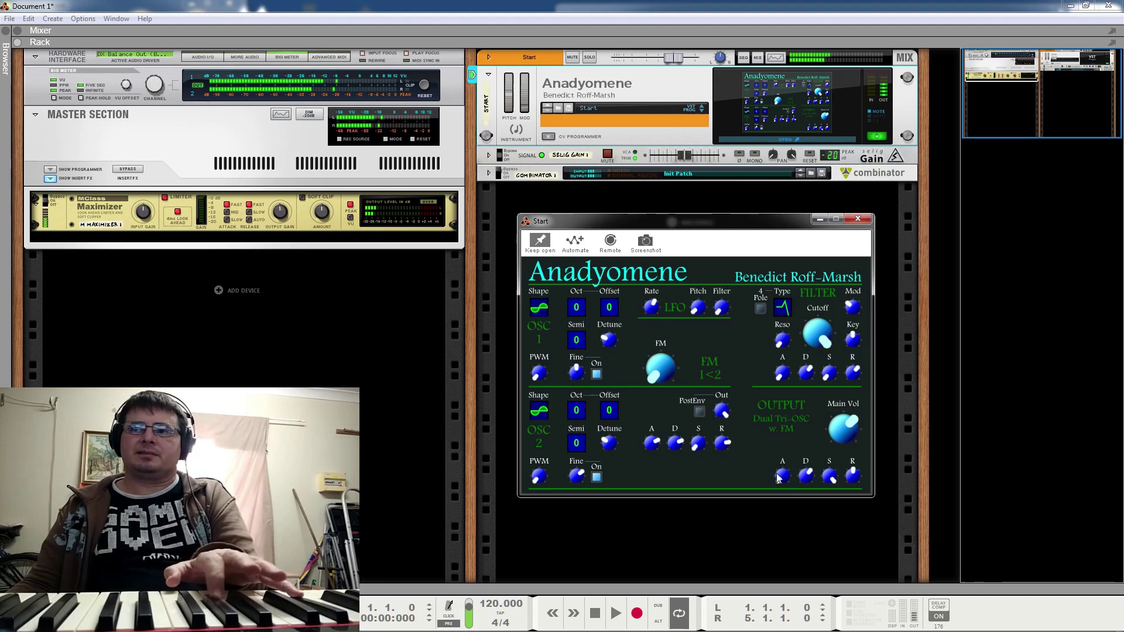
pyautogui.moveTo(844, 427); pyautogui.dragTo(845, 415)
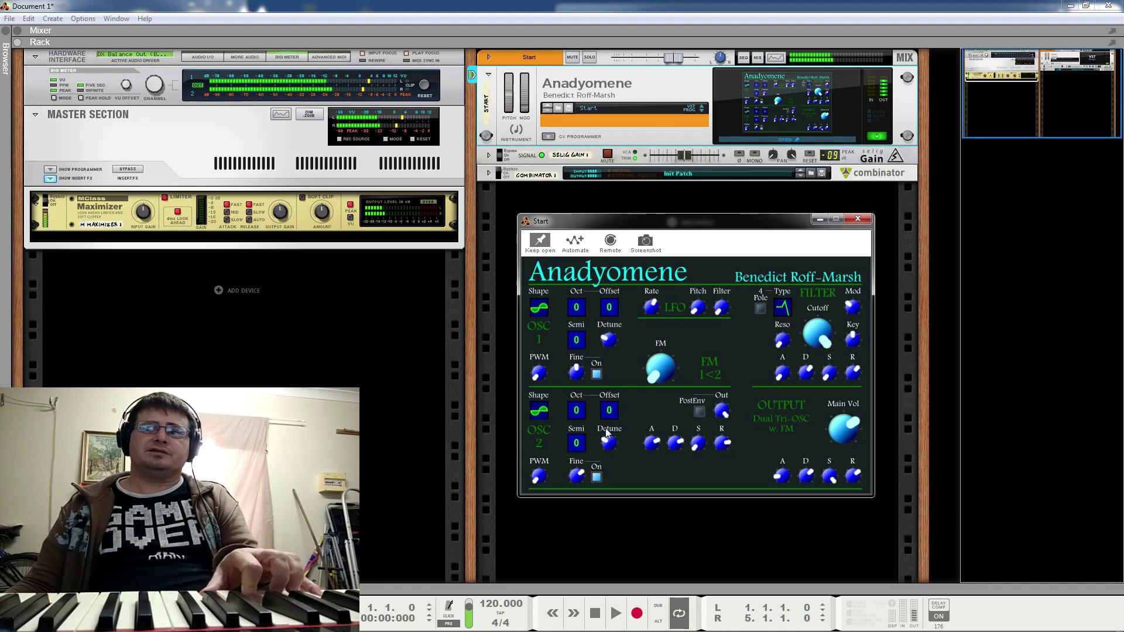
# - Set FM to maximum, raise oscillator 2's sustain and detune, and compare the sound with oscillator 2 off and on
pyautogui.click(676, 380)
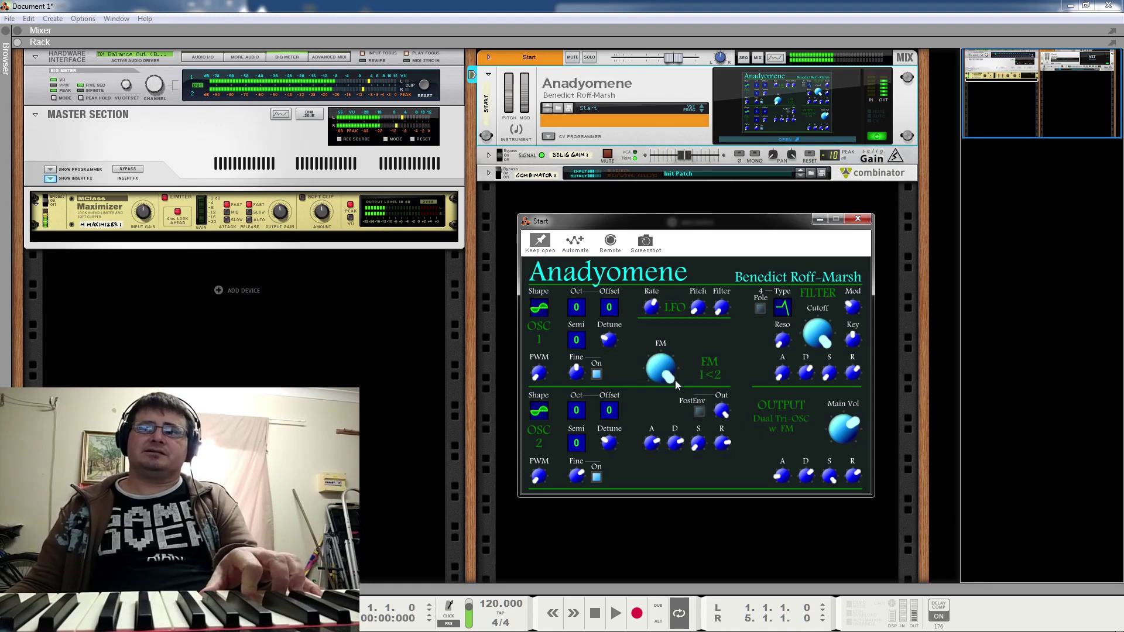
pyautogui.moveTo(699, 450); pyautogui.dragTo(705, 413)
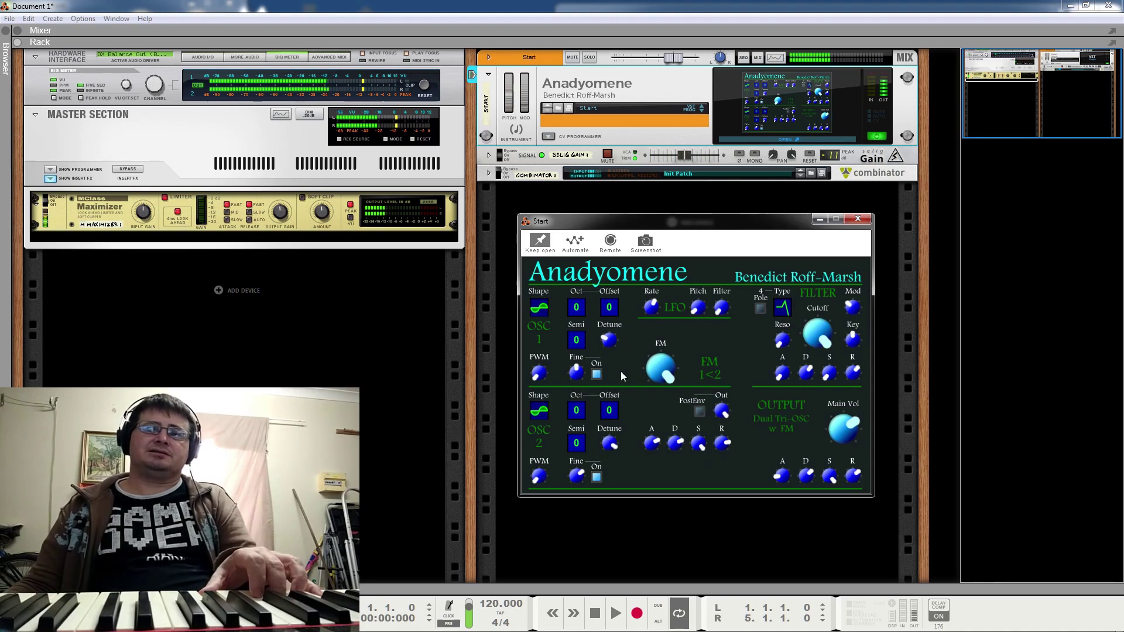
pyautogui.click(580, 482)
pyautogui.click(596, 477)
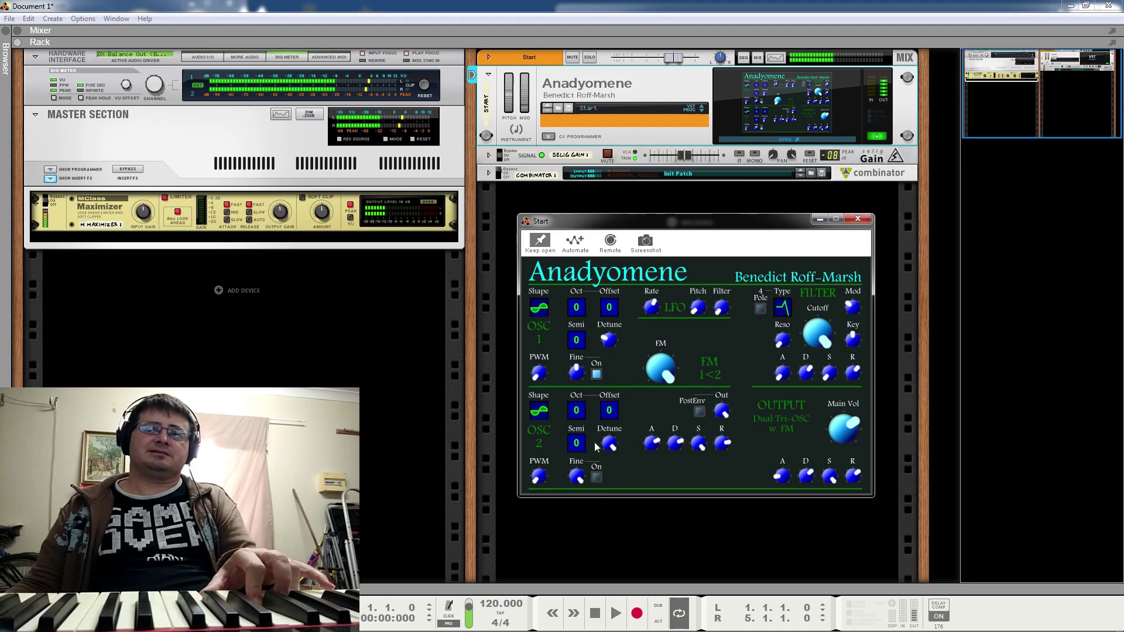
pyautogui.click(596, 478)
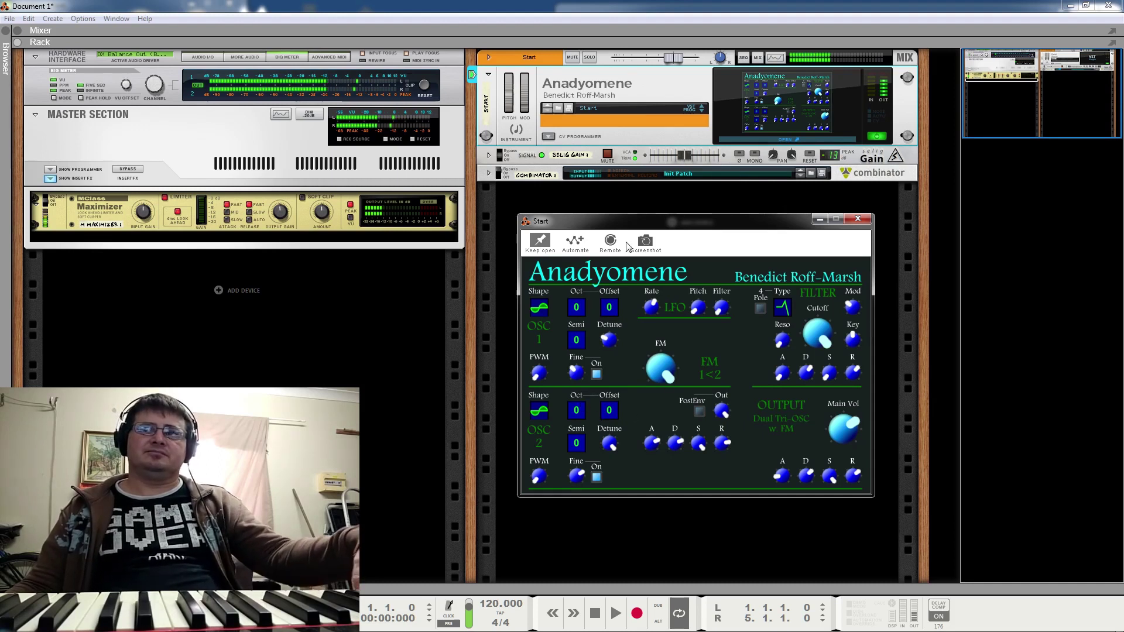
# - Toggle the Combinator's enable state, raise the Selig Gain level slightly and place Selig Gain below the Combinator
pyautogui.click(502, 175)
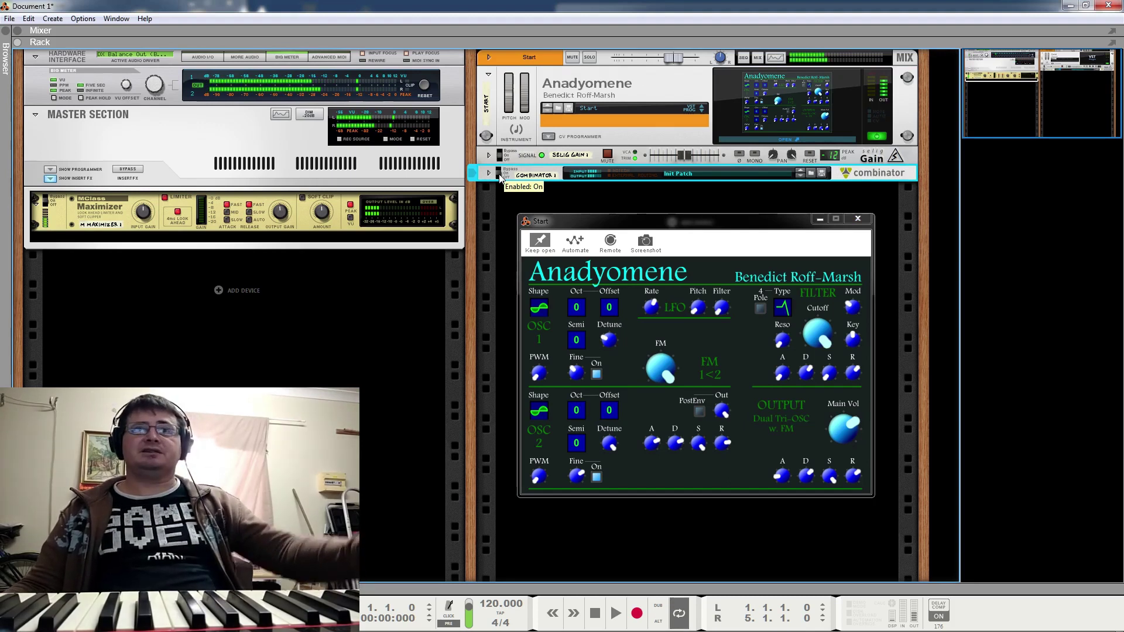
pyautogui.click(682, 153)
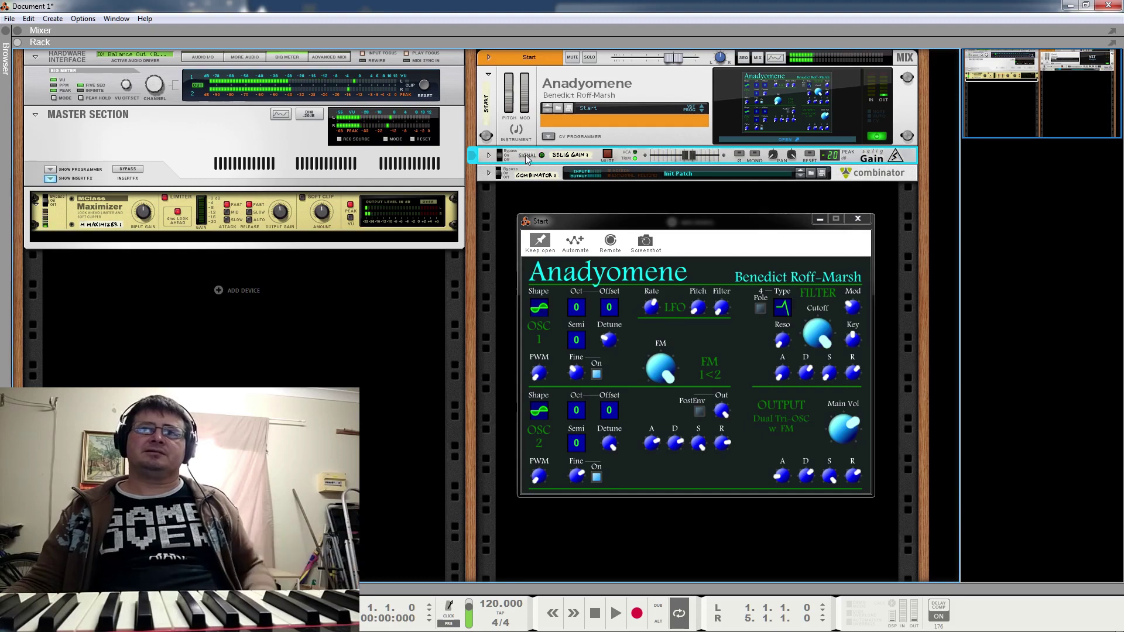
pyautogui.moveTo(525, 153); pyautogui.dragTo(535, 189)
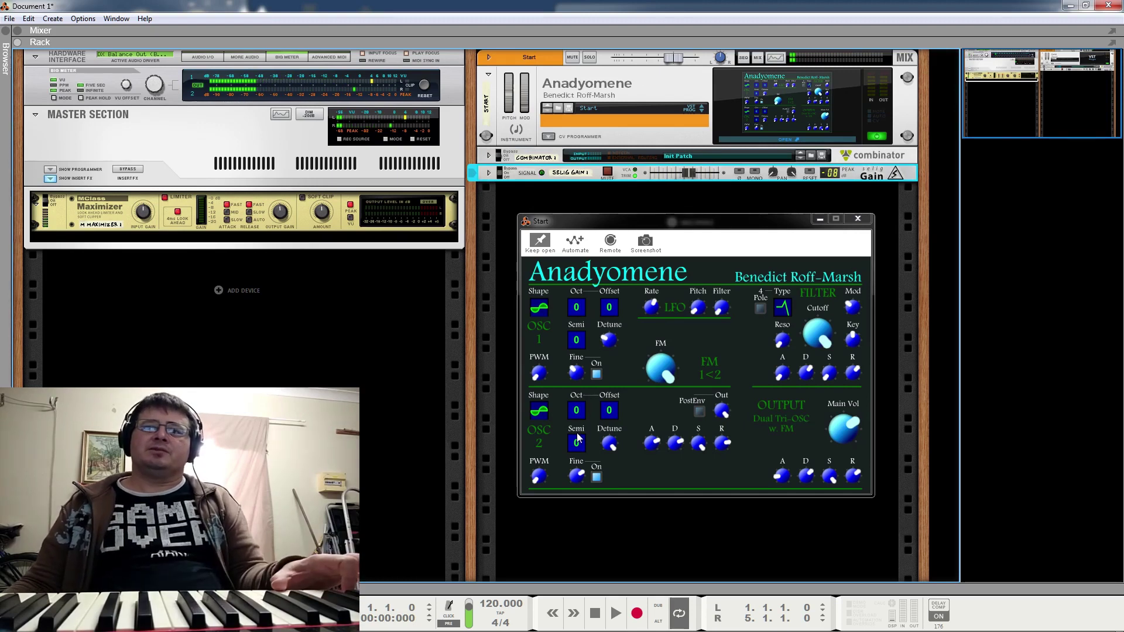
# - Set oscillator 2's octave to -2 and offset to 3, trying its semitones at 2 before returning them to 0
pyautogui.moveTo(577, 436); pyautogui.dragTo(594, 431)
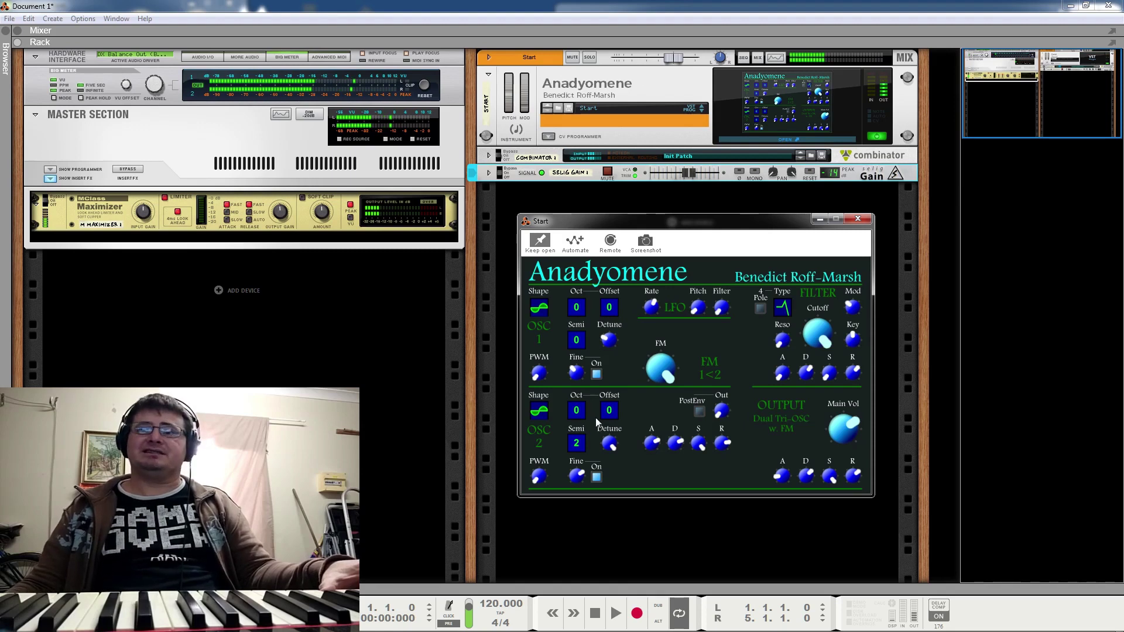
pyautogui.moveTo(610, 412); pyautogui.dragTo(619, 406)
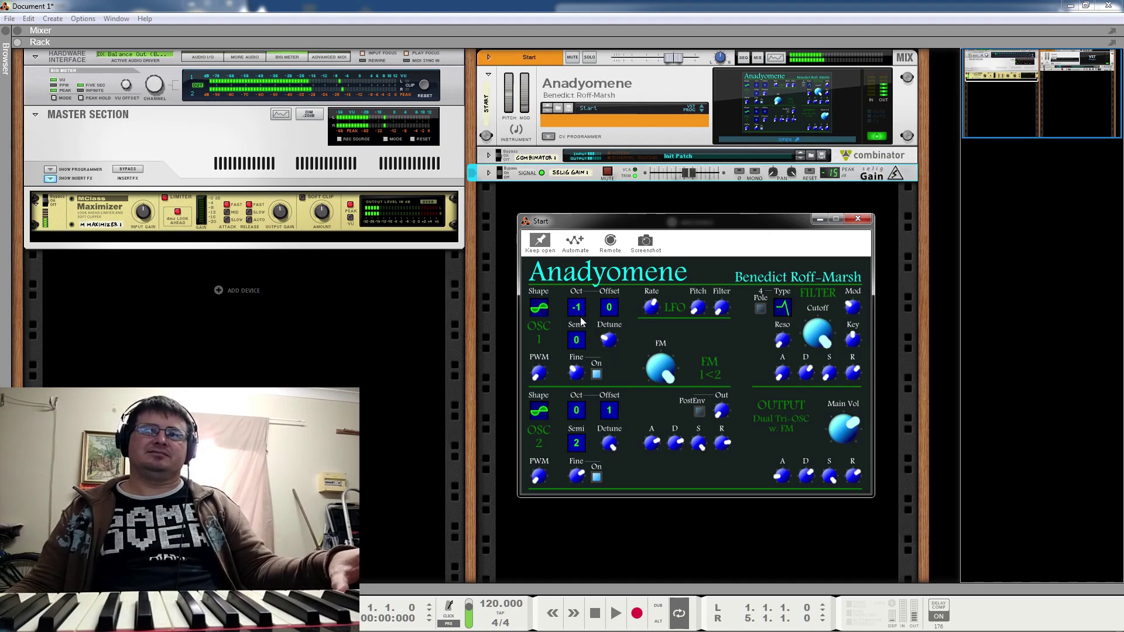
pyautogui.moveTo(579, 408); pyautogui.dragTo(623, 382)
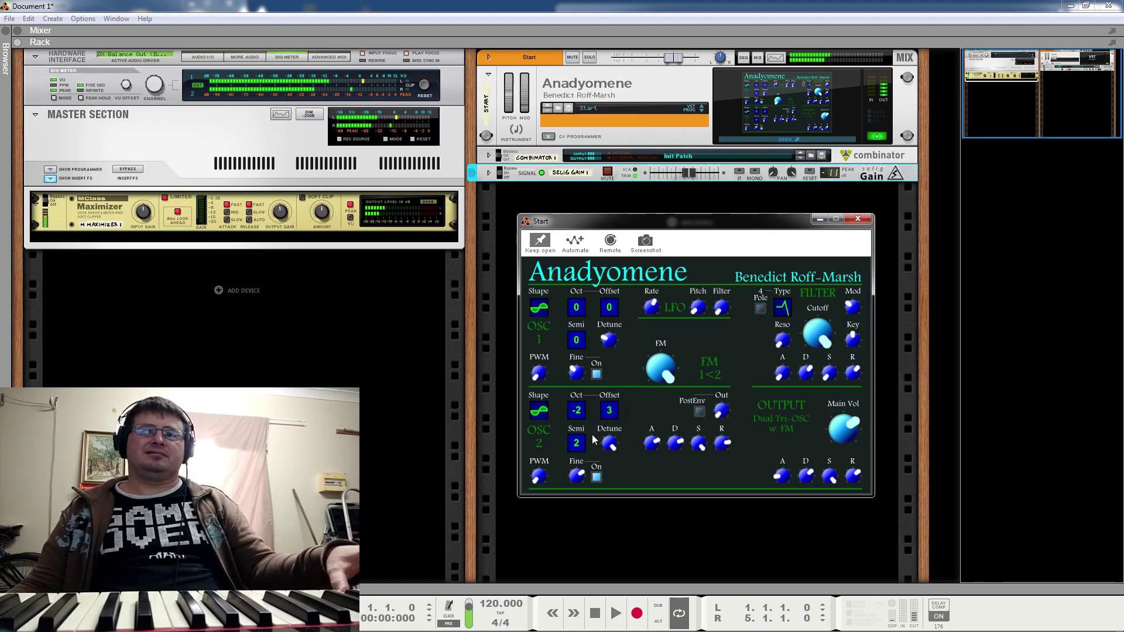
pyautogui.moveTo(584, 439); pyautogui.dragTo(579, 463)
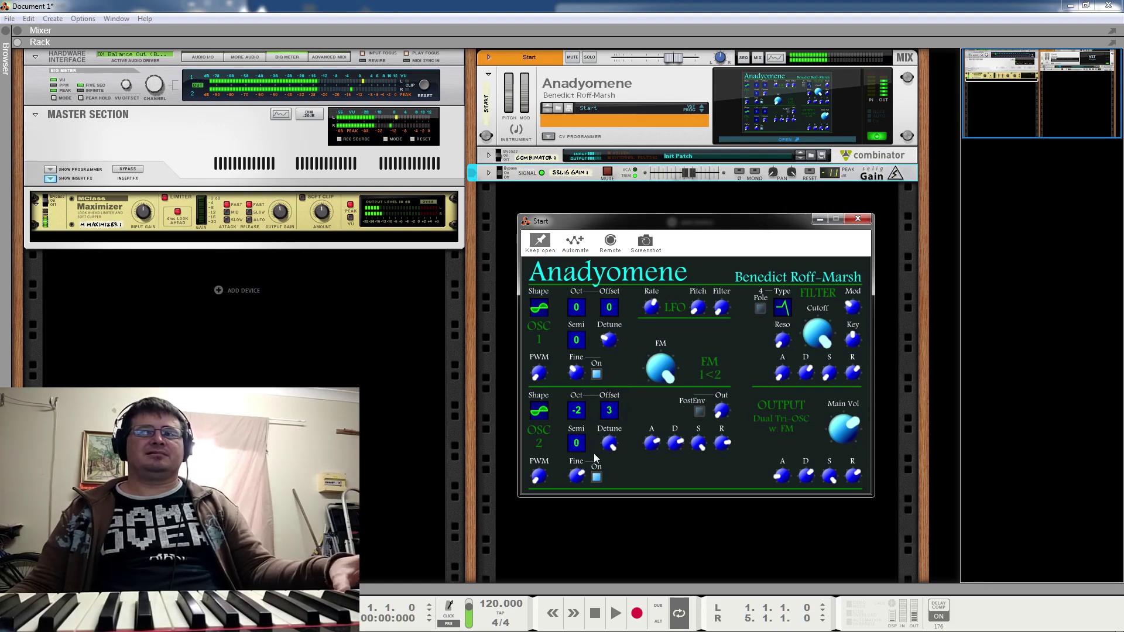
# - Switch off both oscillators and shape the filter with 4 Pole on, a lower cutoff and a longer envelope attack
pyautogui.click(597, 475)
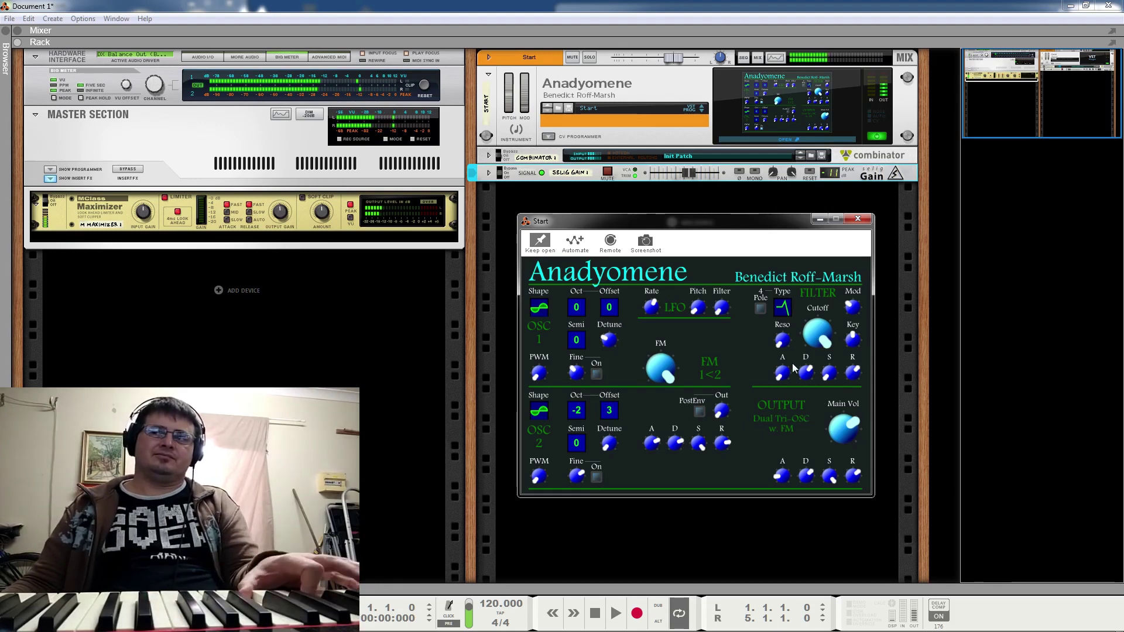
pyautogui.moveTo(819, 330); pyautogui.dragTo(780, 274)
pyautogui.moveTo(797, 374); pyautogui.dragTo(807, 354)
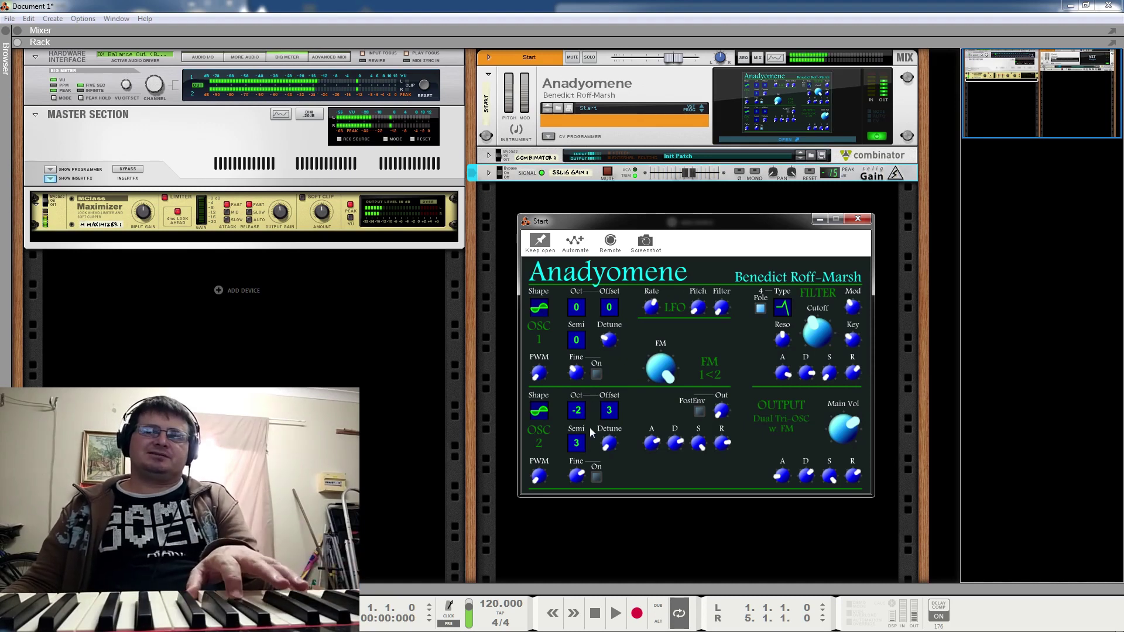
# - Try oscillator 2 at 7 semitones, switch both oscillators on, and lower FM to minimum with the semitones back at 0
pyautogui.moveTo(593, 406); pyautogui.dragTo(592, 411)
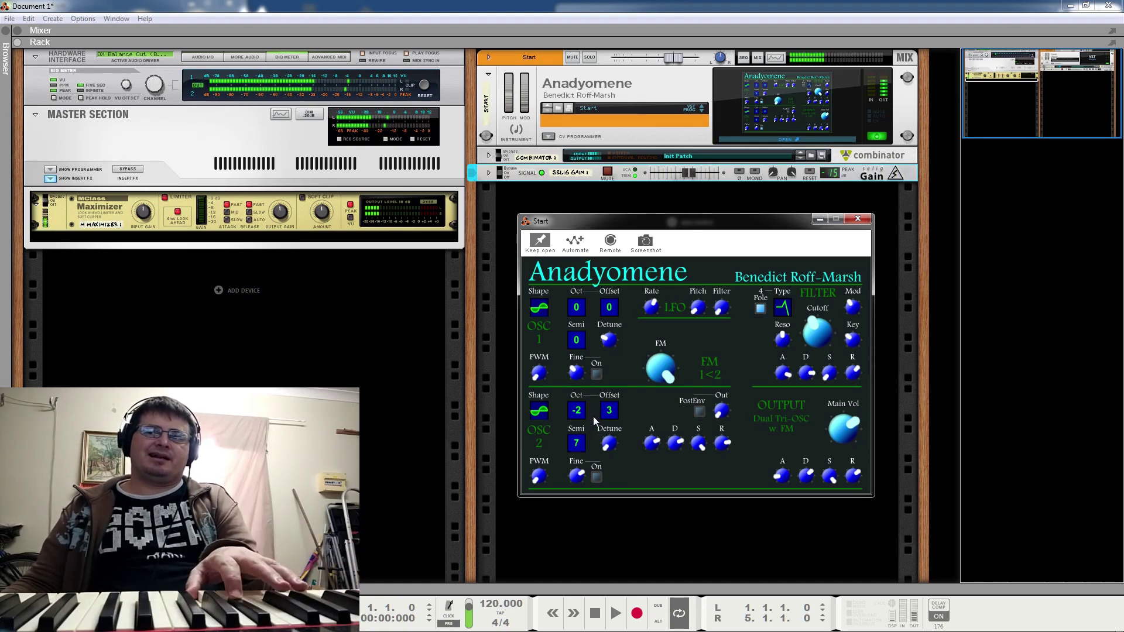
pyautogui.click(598, 477)
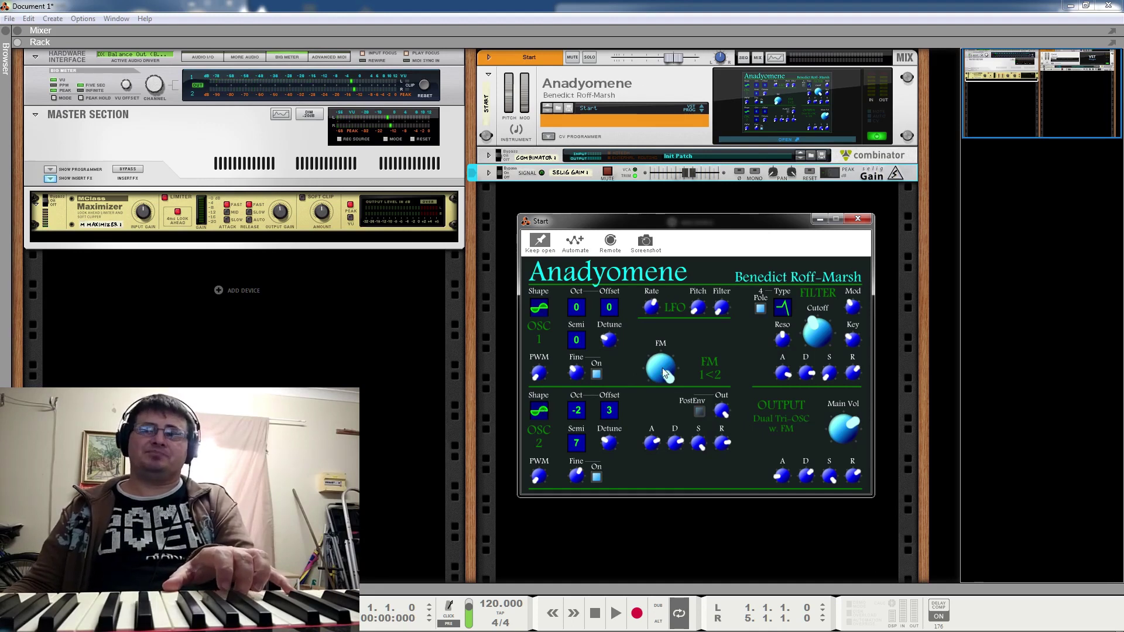
pyautogui.moveTo(663, 380); pyautogui.dragTo(686, 494)
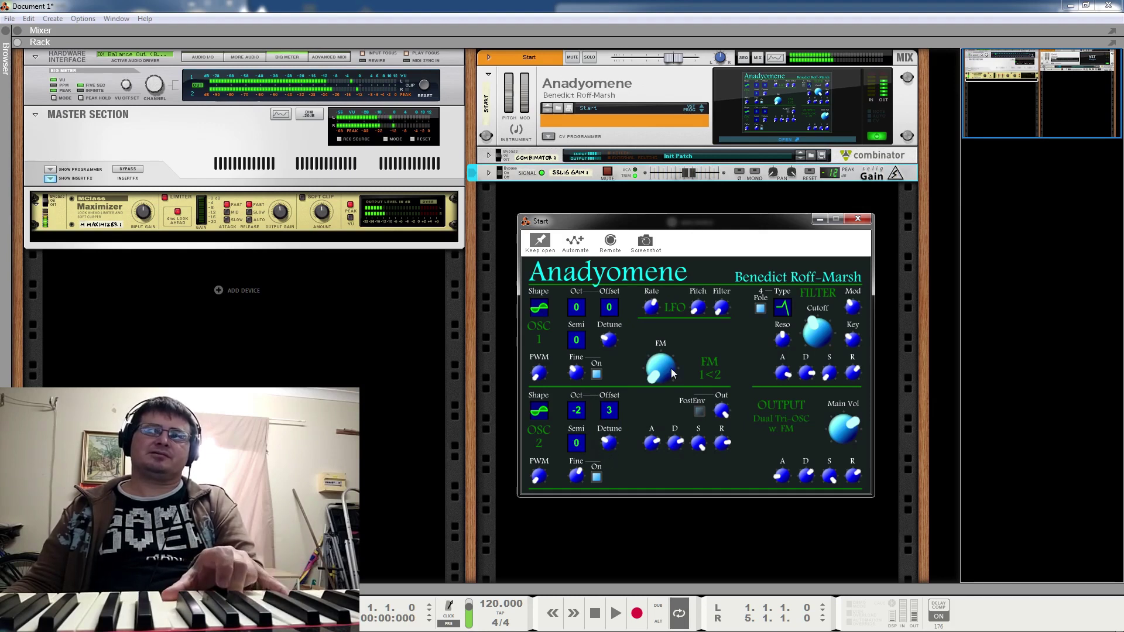
# - Switch off the filter's 4 Pole, sweep FM up to maximum and set oscillator 1 to a falling sawtooth
pyautogui.click(761, 308)
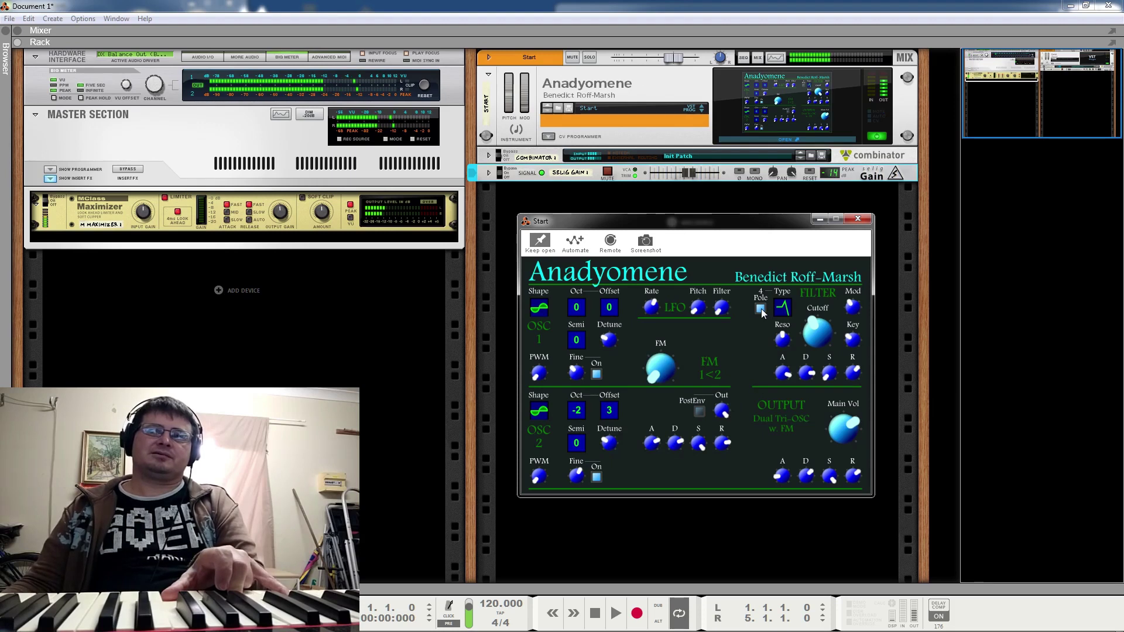
pyautogui.moveTo(667, 371); pyautogui.dragTo(676, 242)
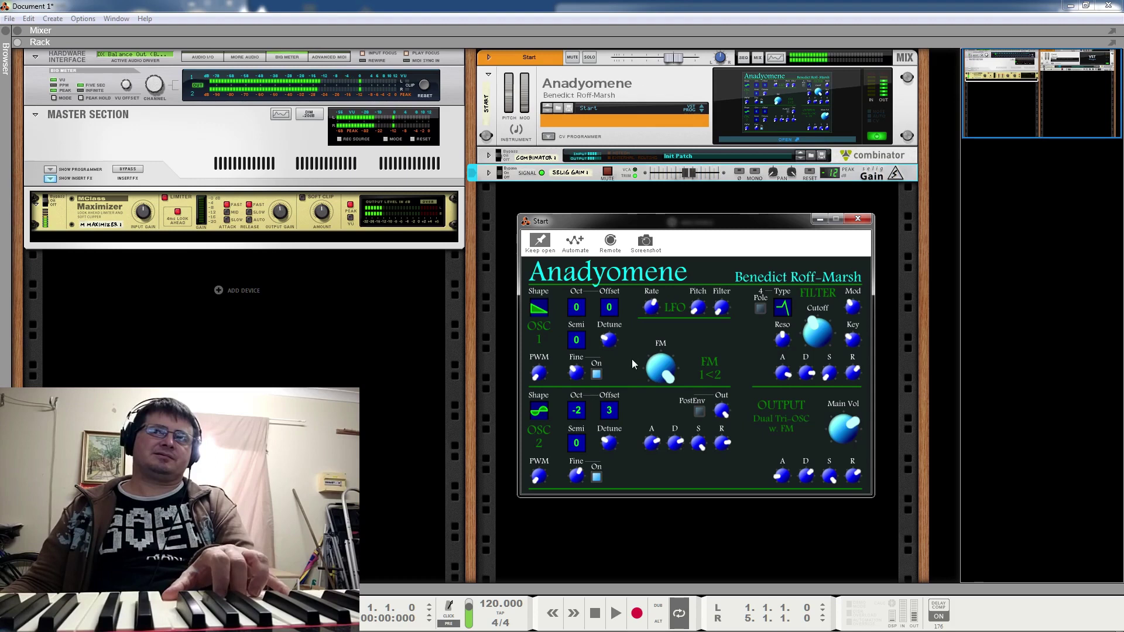
pyautogui.click(761, 309)
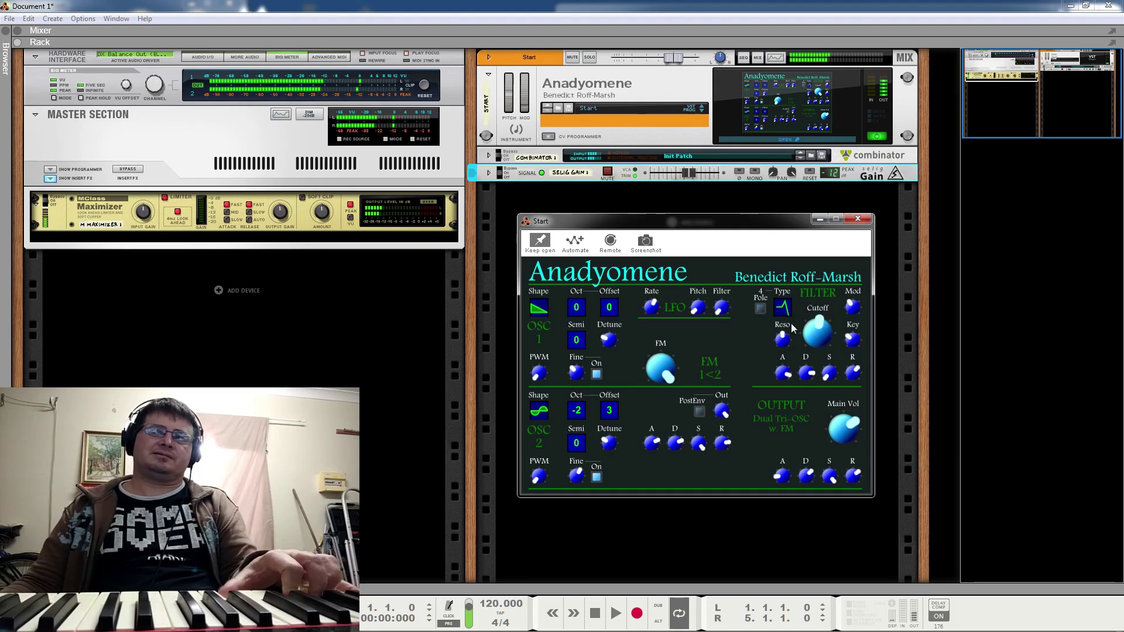
# - Change oscillator 2's shape to a rising sawtooth and on to a square wave
pyautogui.click(544, 412)
pyautogui.click(544, 410)
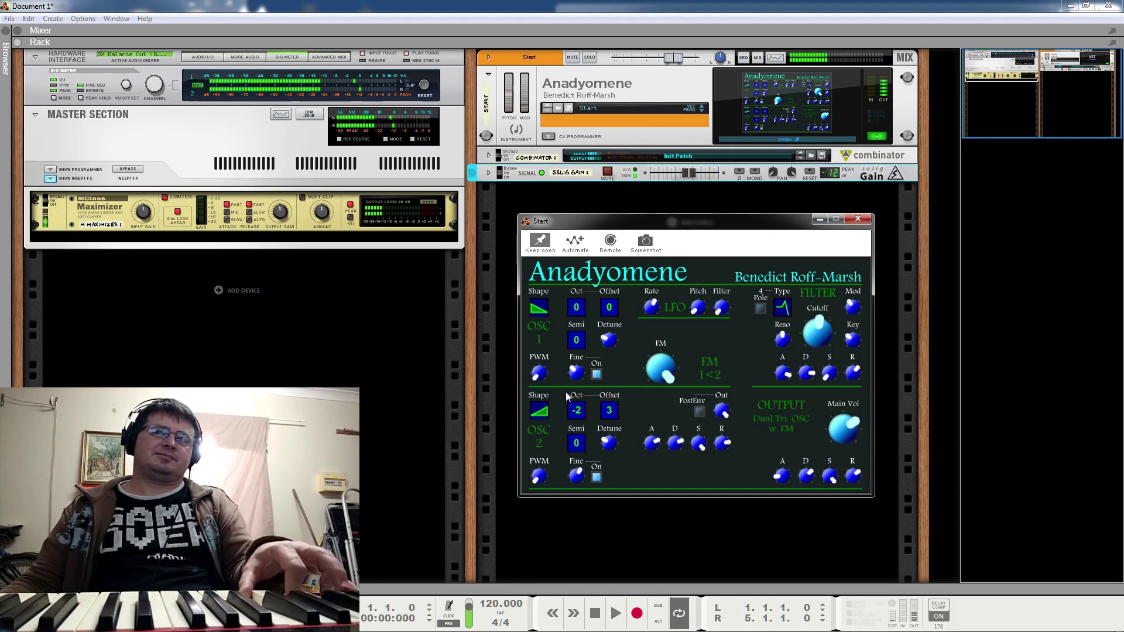
pyautogui.click(545, 409)
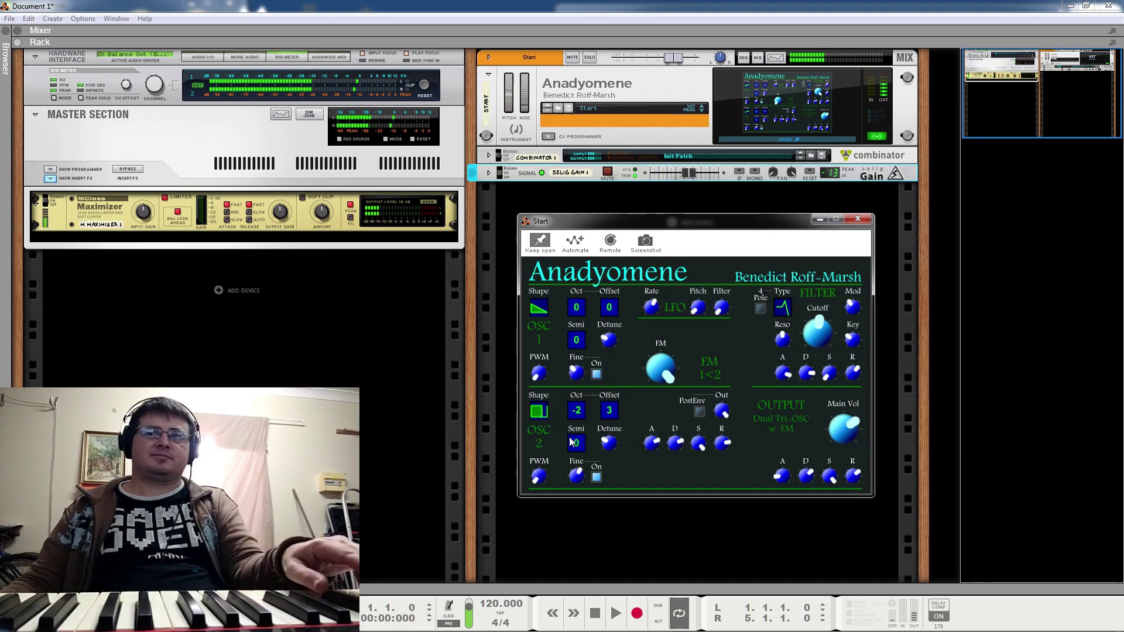
# - Set oscillator 2 to octave -4, offset 0 and a sine shape, and lower FM close to minimum
pyautogui.moveTo(582, 409); pyautogui.dragTo(607, 460)
pyautogui.moveTo(578, 415); pyautogui.dragTo(581, 459)
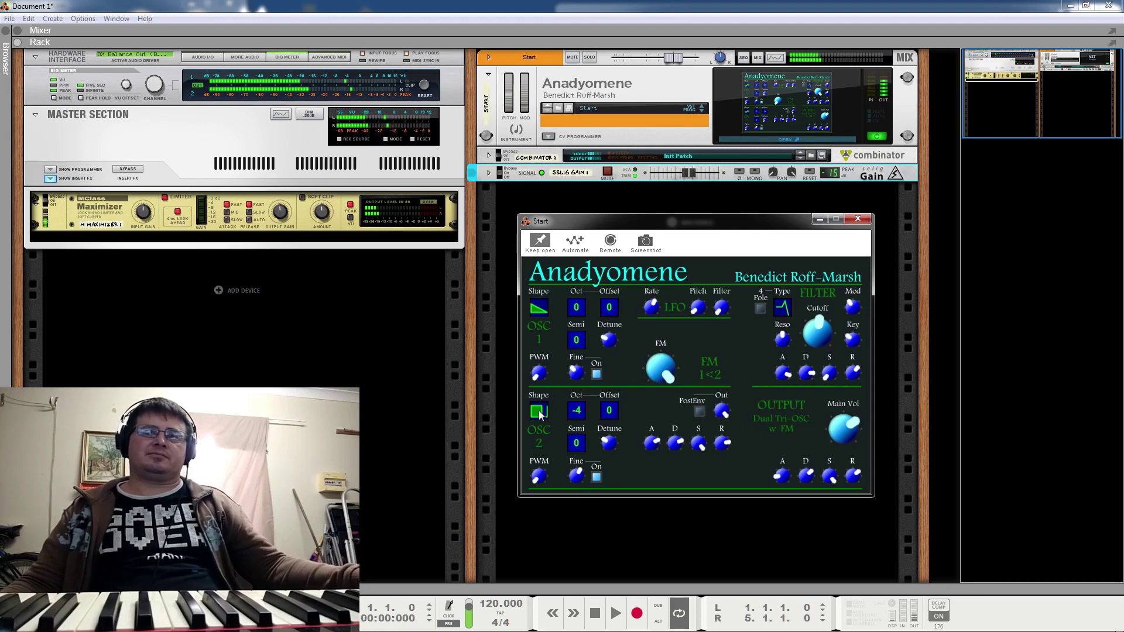
pyautogui.moveTo(543, 451); pyautogui.dragTo(542, 483)
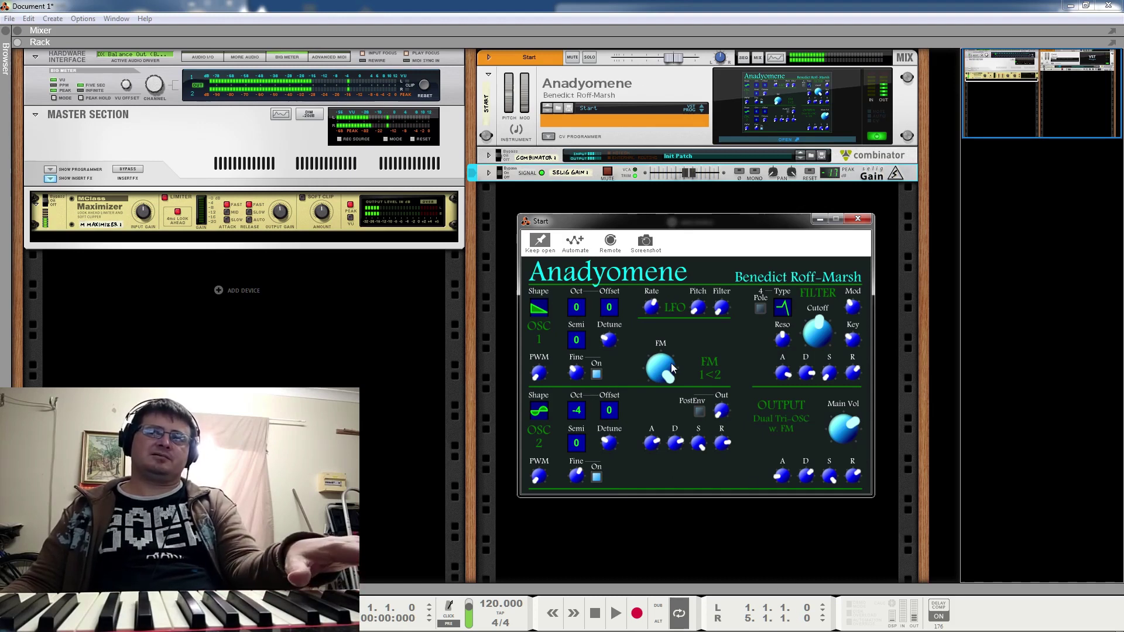
pyautogui.moveTo(666, 360); pyautogui.dragTo(686, 451)
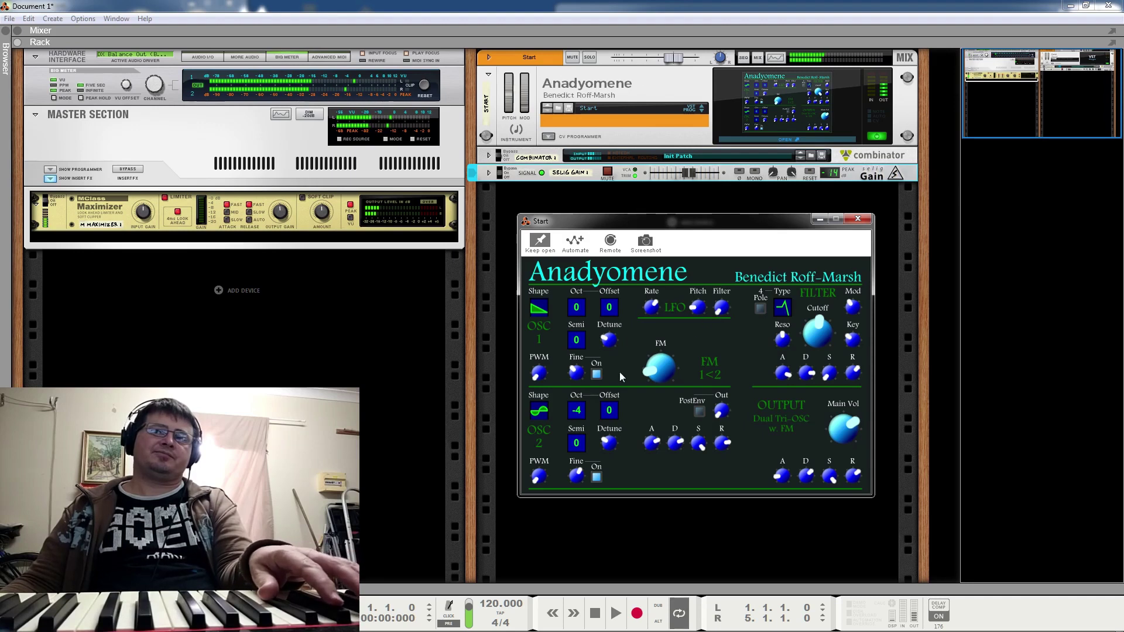
# - Raise oscillator 2's octave to -1 and give both oscillators a square shape with higher PWM, with FM at maximum
pyautogui.moveTo(577, 410); pyautogui.dragTo(586, 397)
pyautogui.moveTo(591, 385); pyautogui.dragTo(594, 369)
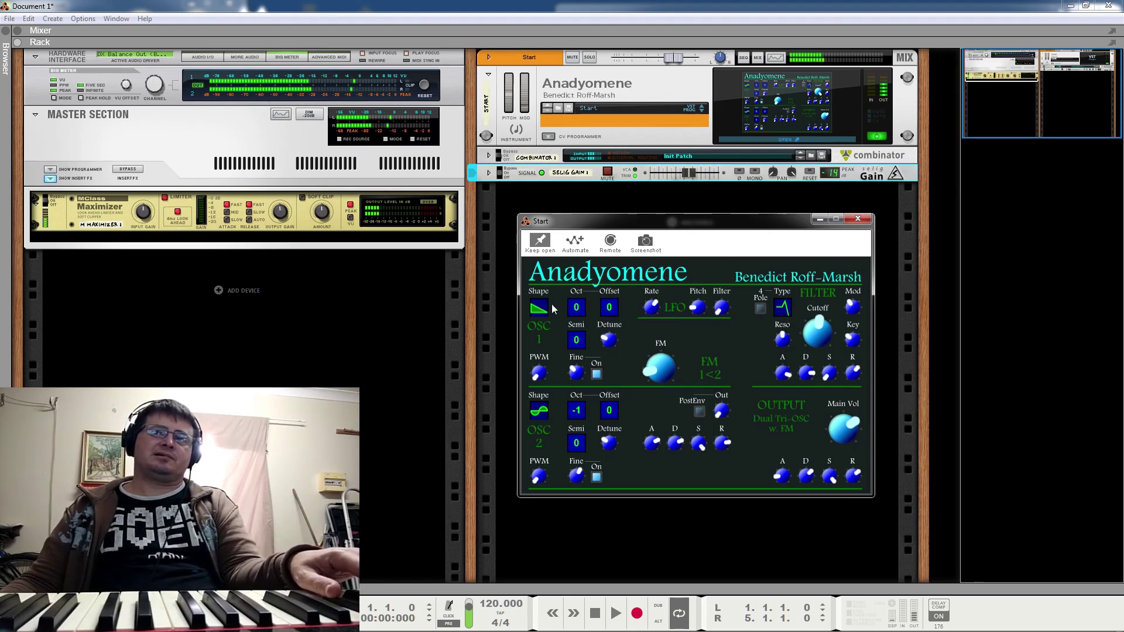
pyautogui.moveTo(556, 295); pyautogui.dragTo(559, 288)
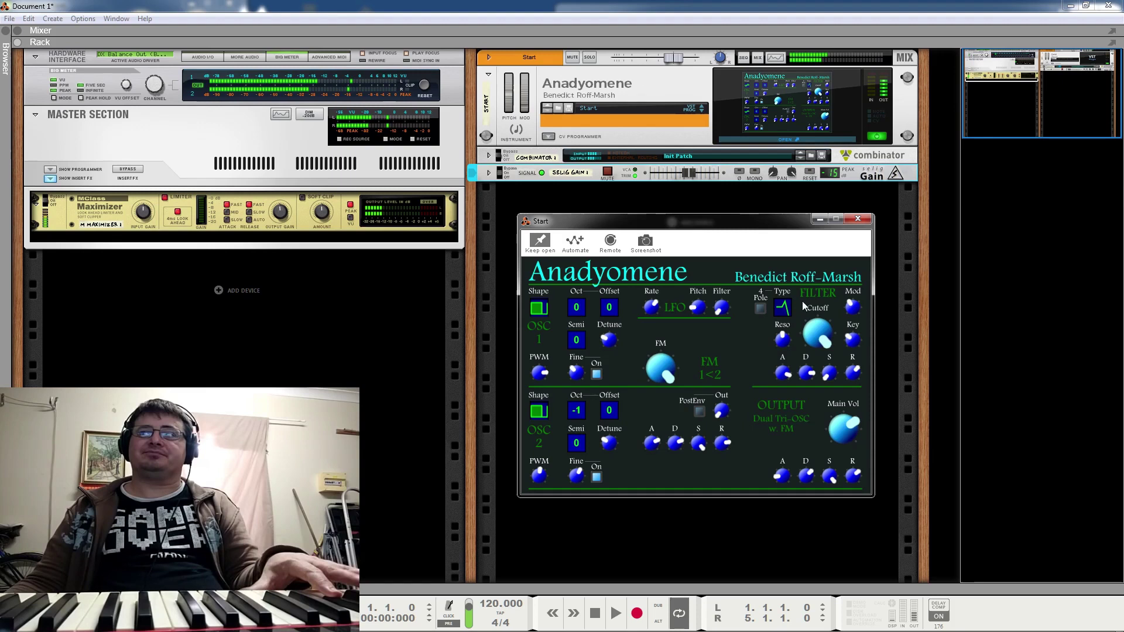
# - Try the filter's band-pass and notch types with 4 Pole on while sweeping the cutoff, and switch 4 Pole back off
pyautogui.moveTo(818, 333); pyautogui.dragTo(830, 374)
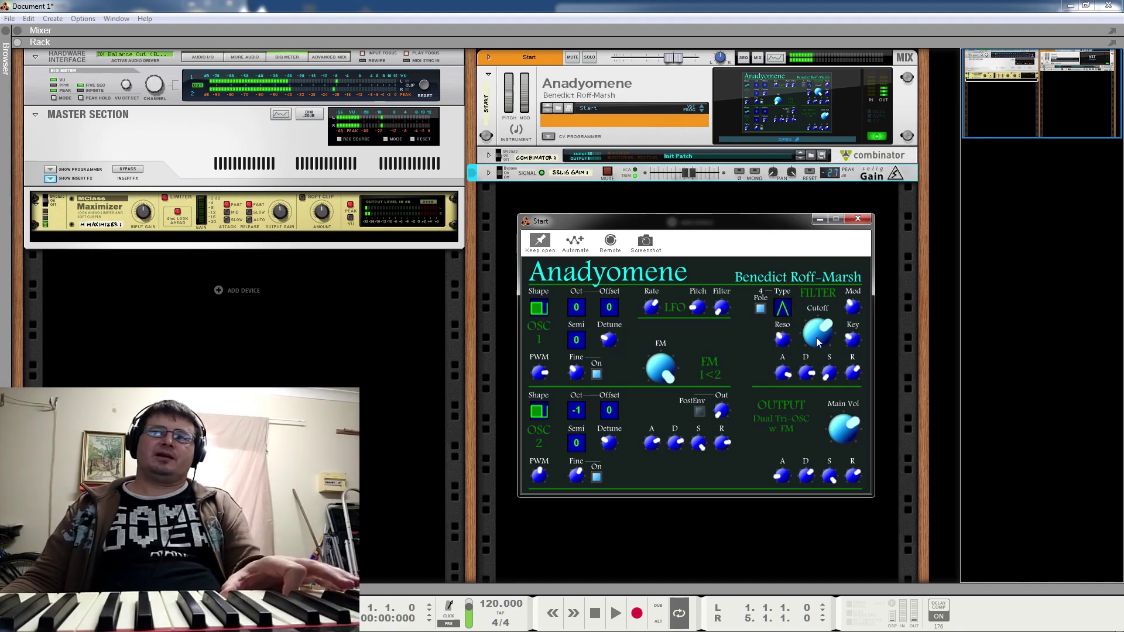
pyautogui.moveTo(817, 338)
pyautogui.mouseDown()
pyautogui.moveTo(816, 293)
pyautogui.moveTo(814, 344)
pyautogui.mouseUp()
pyautogui.click(782, 307)
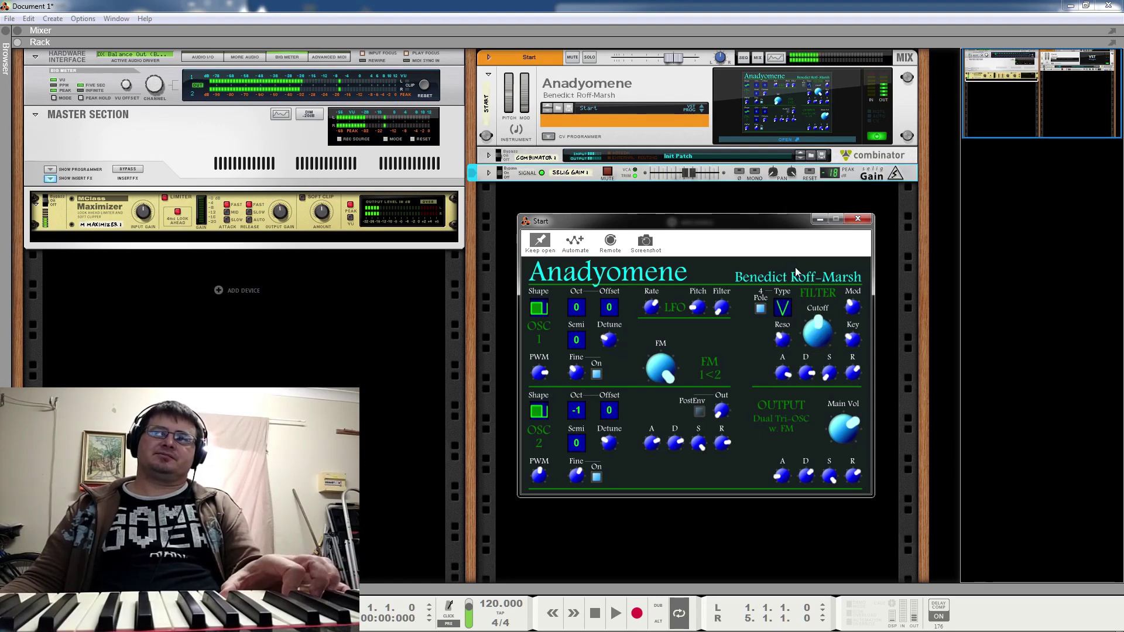
pyautogui.click(760, 308)
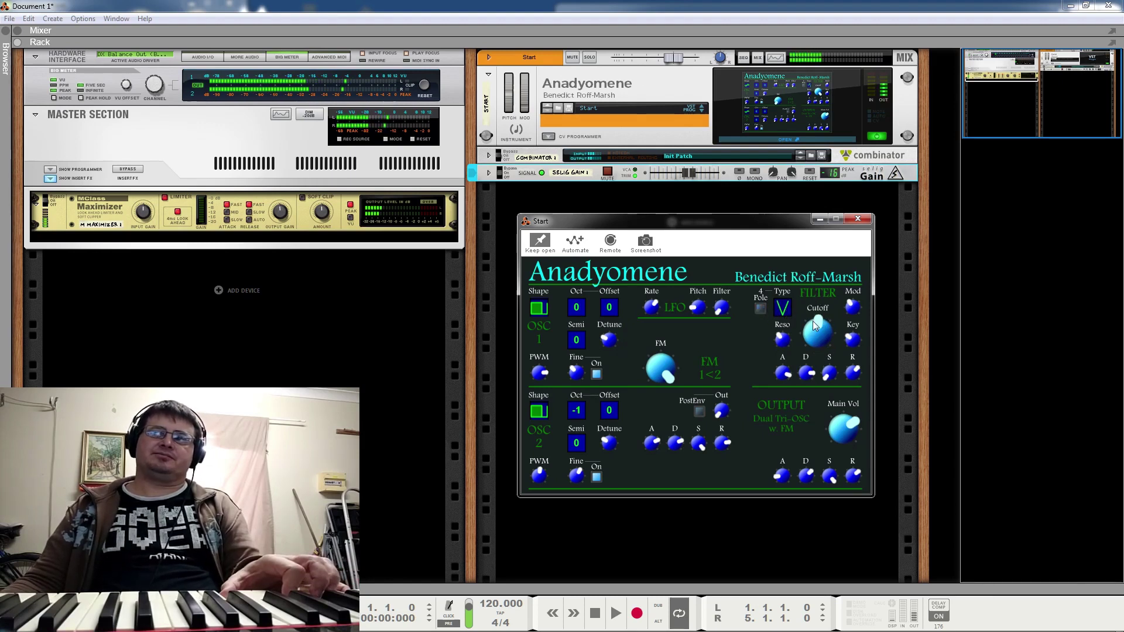
# - Move the filter type through band-pass to low-pass, with resonance at minimum and cutoff at maximum
pyautogui.moveTo(817, 348); pyautogui.dragTo(811, 299)
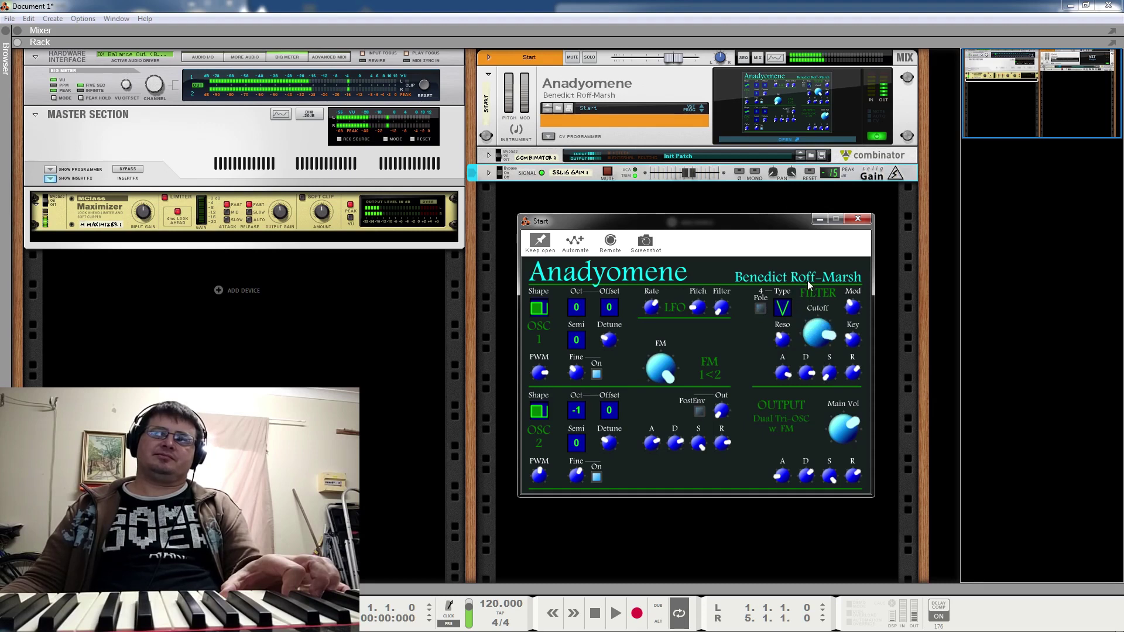
pyautogui.click(782, 307)
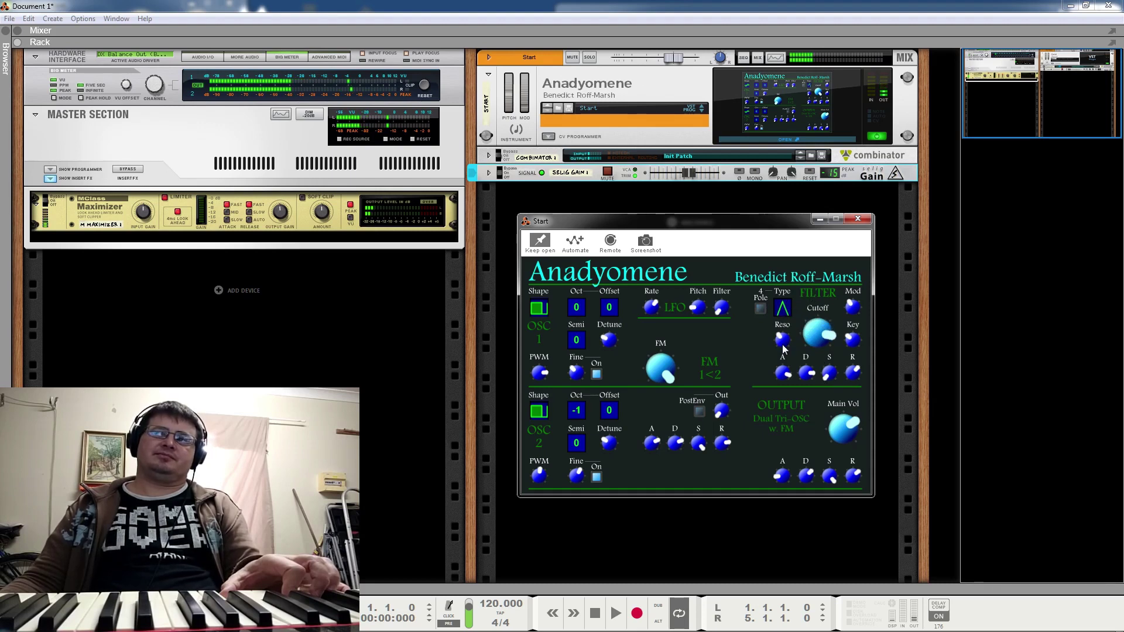
pyautogui.moveTo(783, 362); pyautogui.dragTo(780, 433)
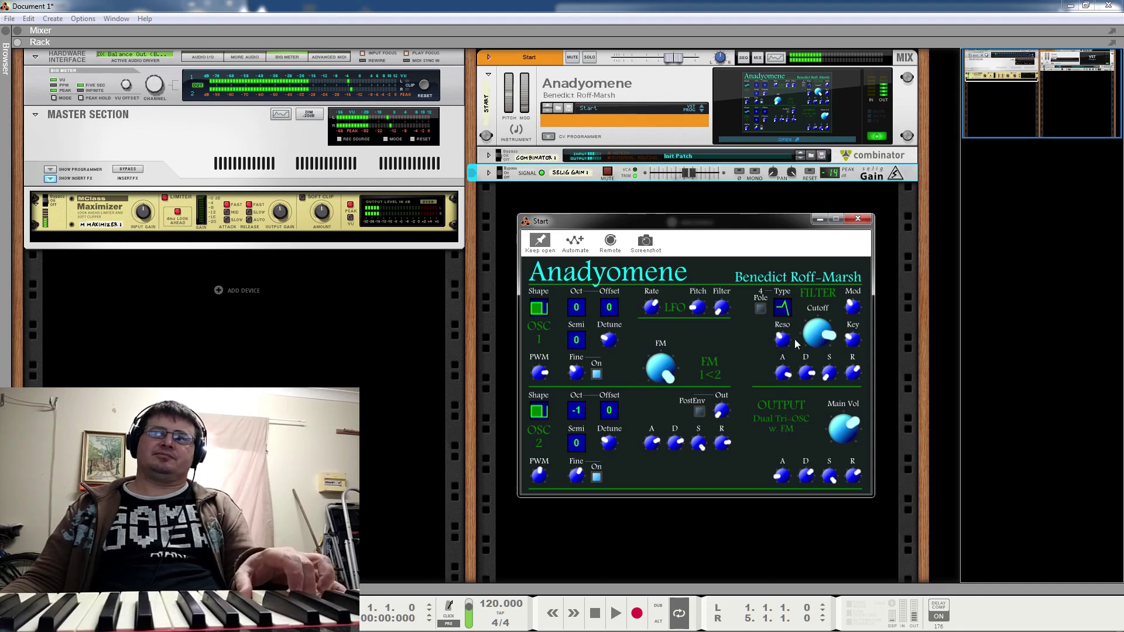
pyautogui.moveTo(816, 344); pyautogui.dragTo(816, 366)
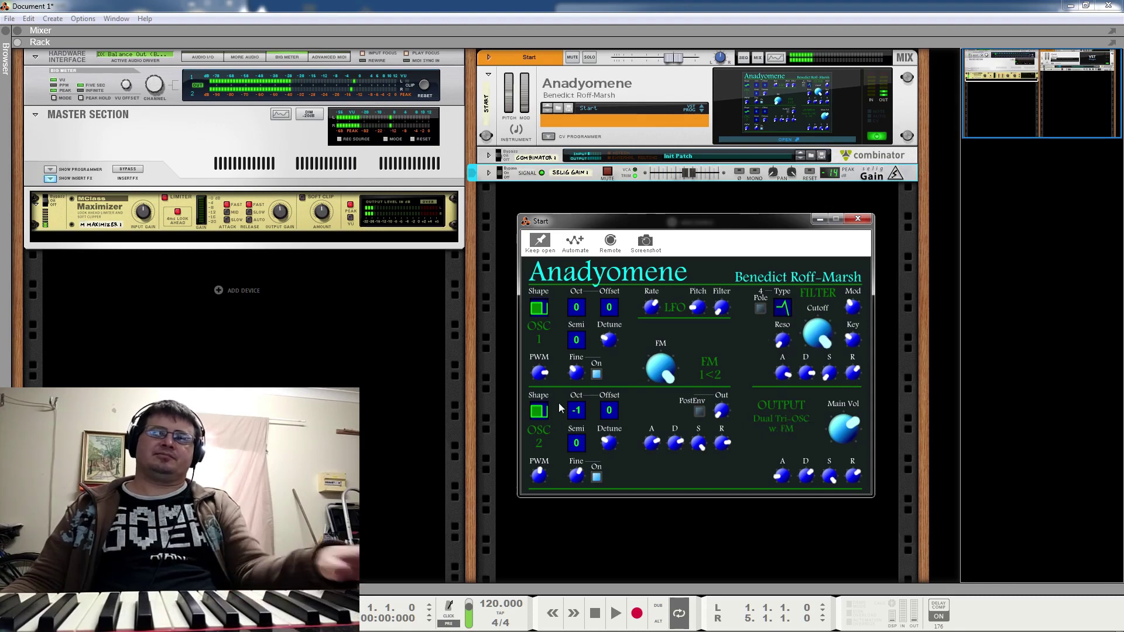
# - Raise oscillator 2's octave to 4, and lower the attack and sustain of the oscillator 2, filter and output envelopes to minimum
pyautogui.moveTo(578, 417); pyautogui.dragTo(598, 374)
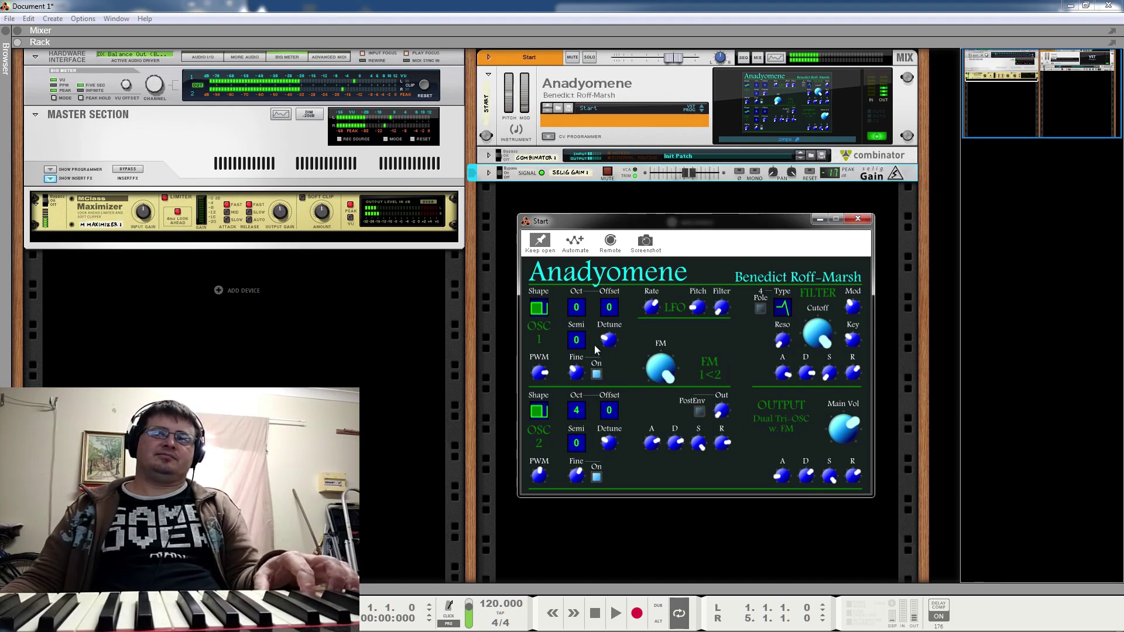
pyautogui.moveTo(656, 445); pyautogui.dragTo(743, 607)
pyautogui.moveTo(787, 475); pyautogui.dragTo(798, 529)
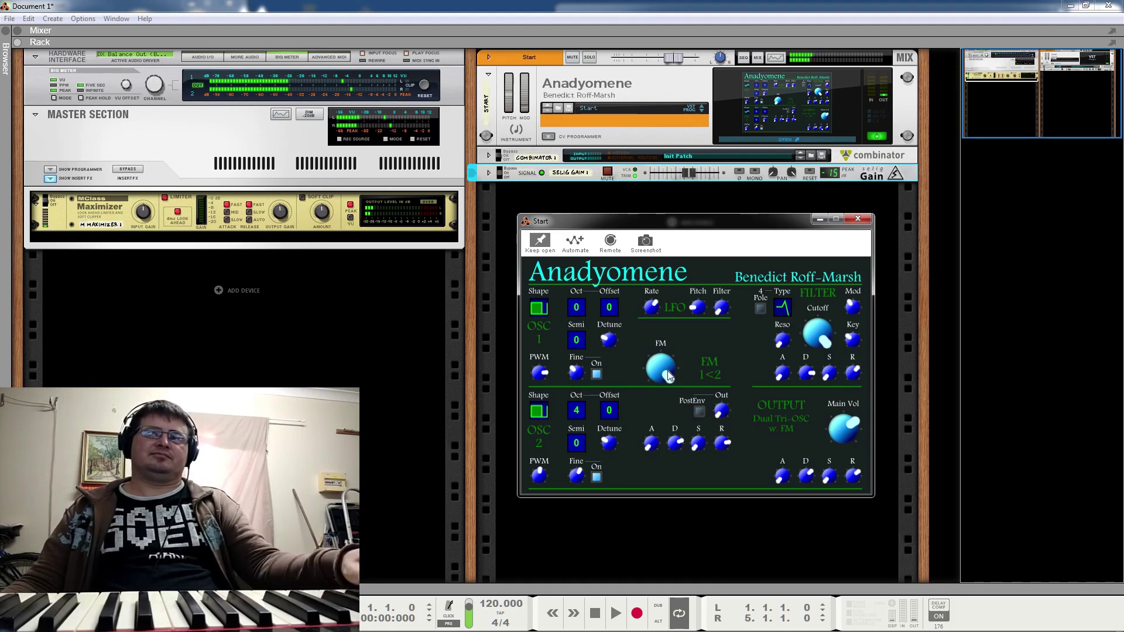
pyautogui.moveTo(675, 444); pyautogui.dragTo(684, 439)
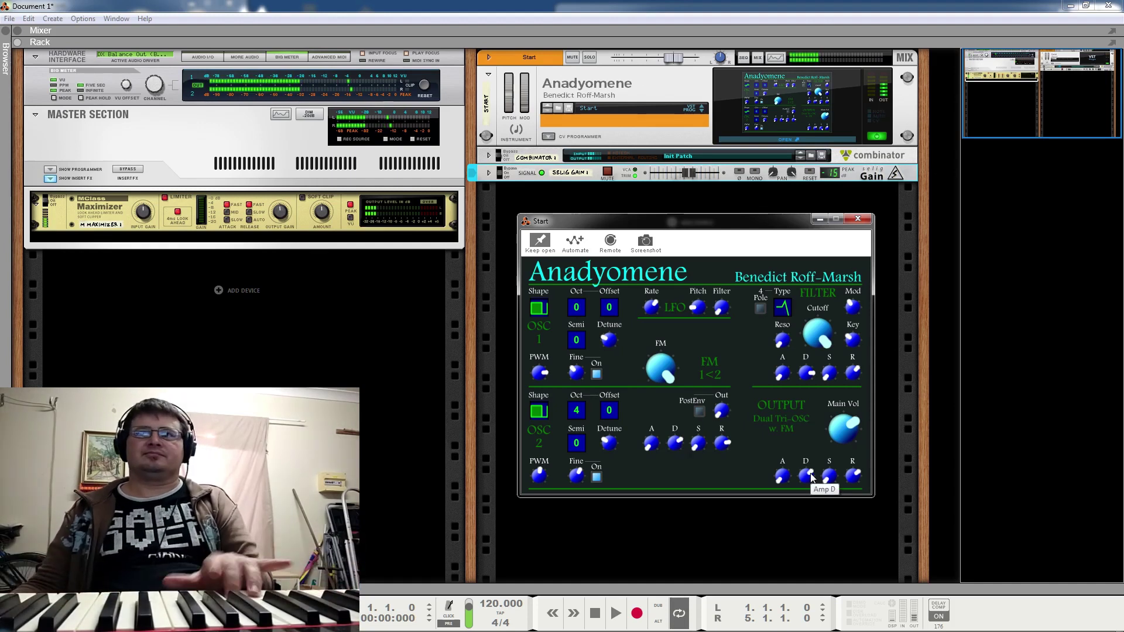
# - Set oscillator 1 to a sine and oscillator 2 to the noise shape, and switch the filter to high-pass while sweeping its cutoff
pyautogui.moveTo(819, 343); pyautogui.dragTo(821, 390)
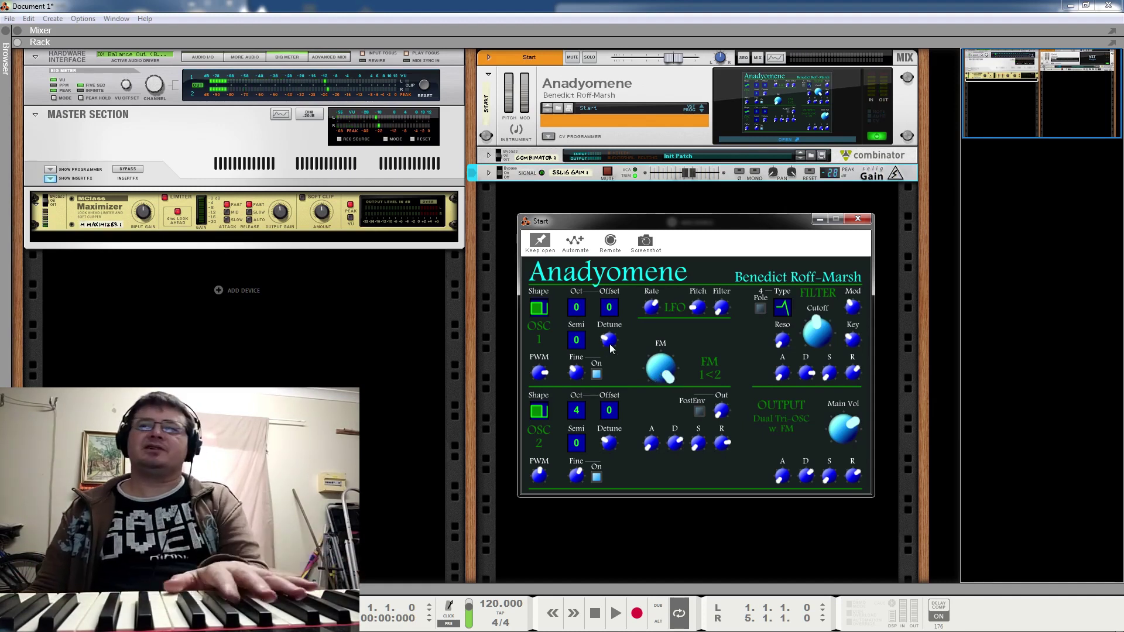
pyautogui.click(539, 308)
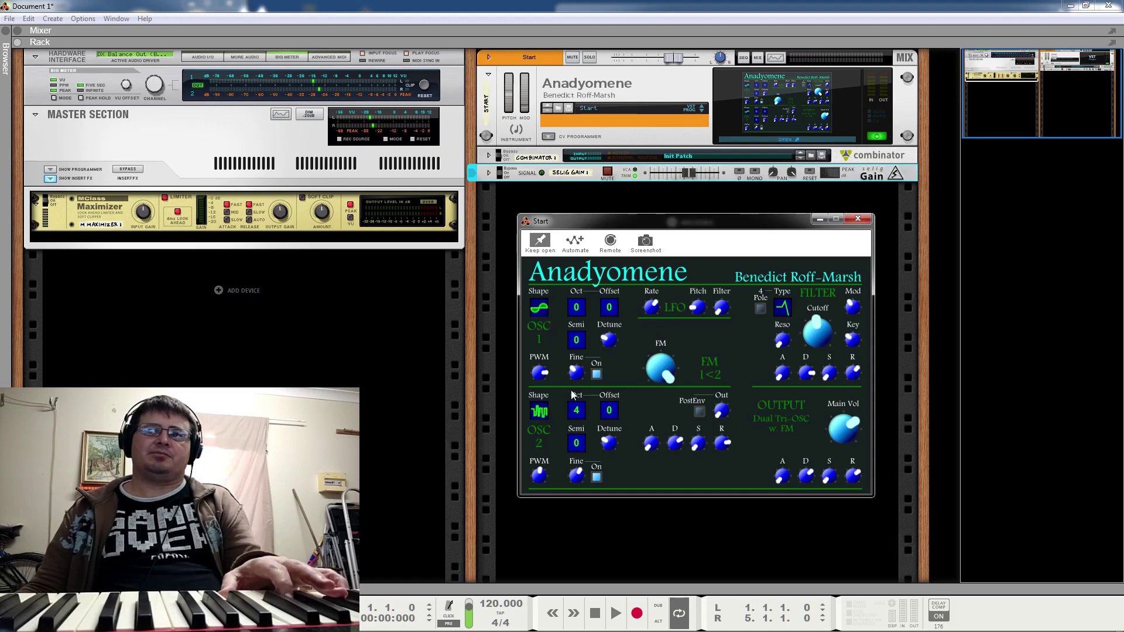
pyautogui.moveTo(813, 342); pyautogui.dragTo(830, 295)
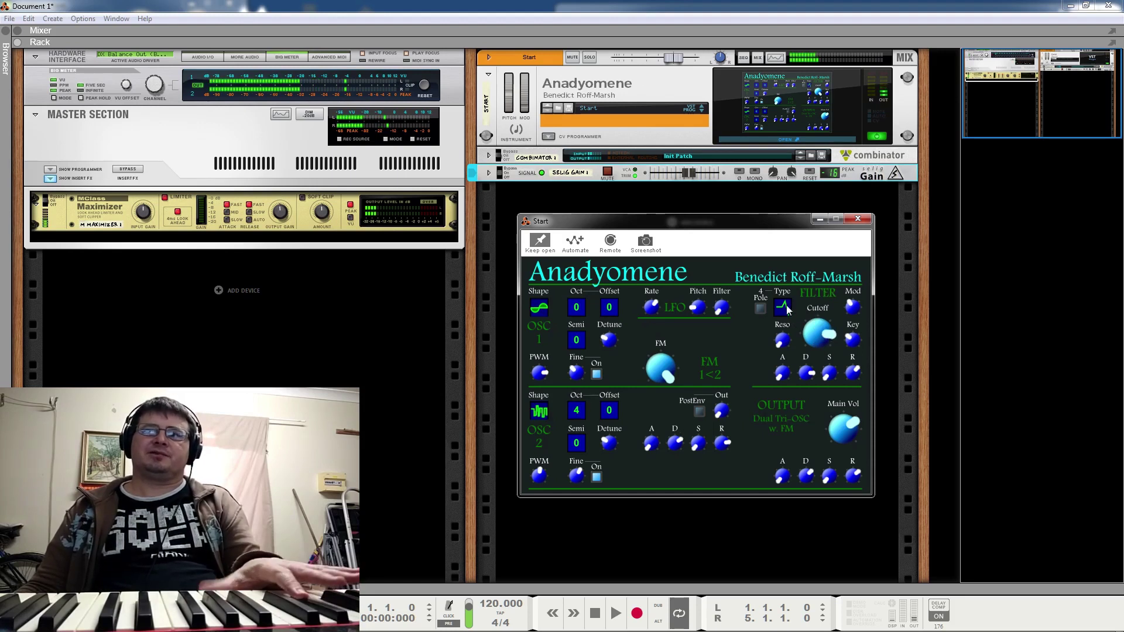
pyautogui.moveTo(818, 350); pyautogui.dragTo(815, 356)
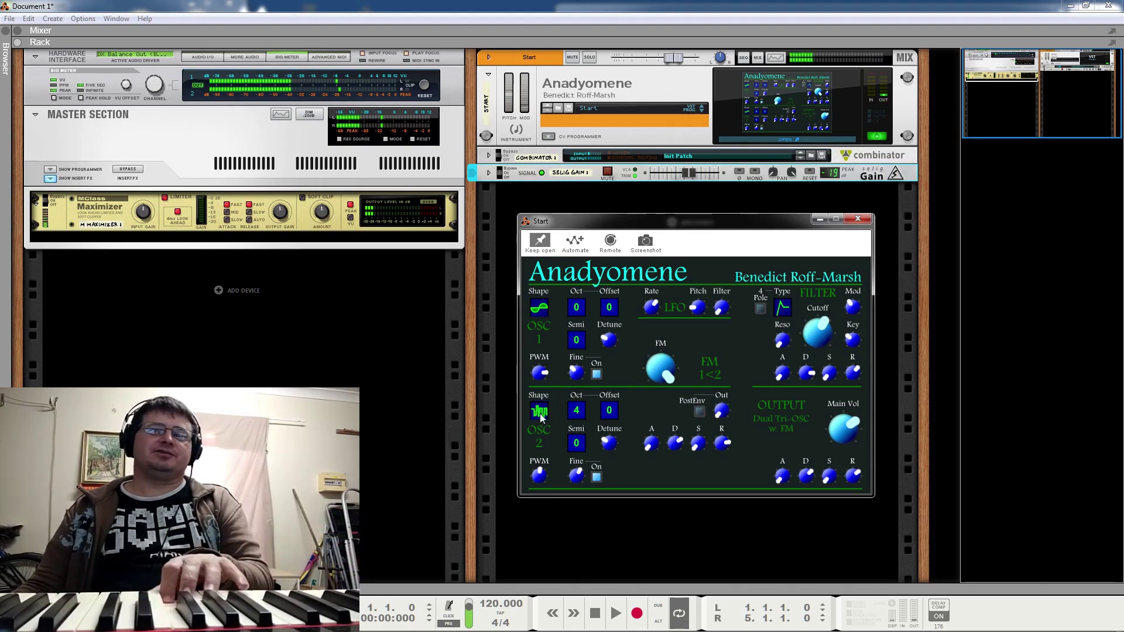
# - Change oscillator 2's shape to a triangle and on to a square, and sweep the filter cutoff down to minimum and back up
pyautogui.click(542, 311)
pyautogui.moveTo(563, 294); pyautogui.dragTo(557, 315)
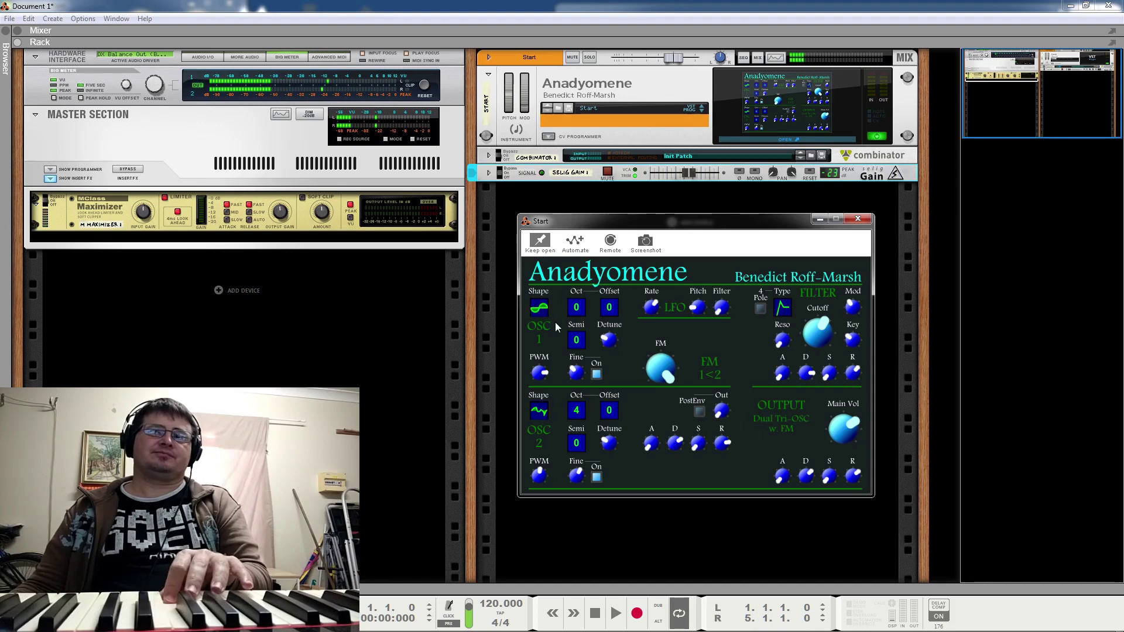
pyautogui.moveTo(535, 418); pyautogui.dragTo(541, 467)
pyautogui.moveTo(816, 336); pyautogui.dragTo(833, 402)
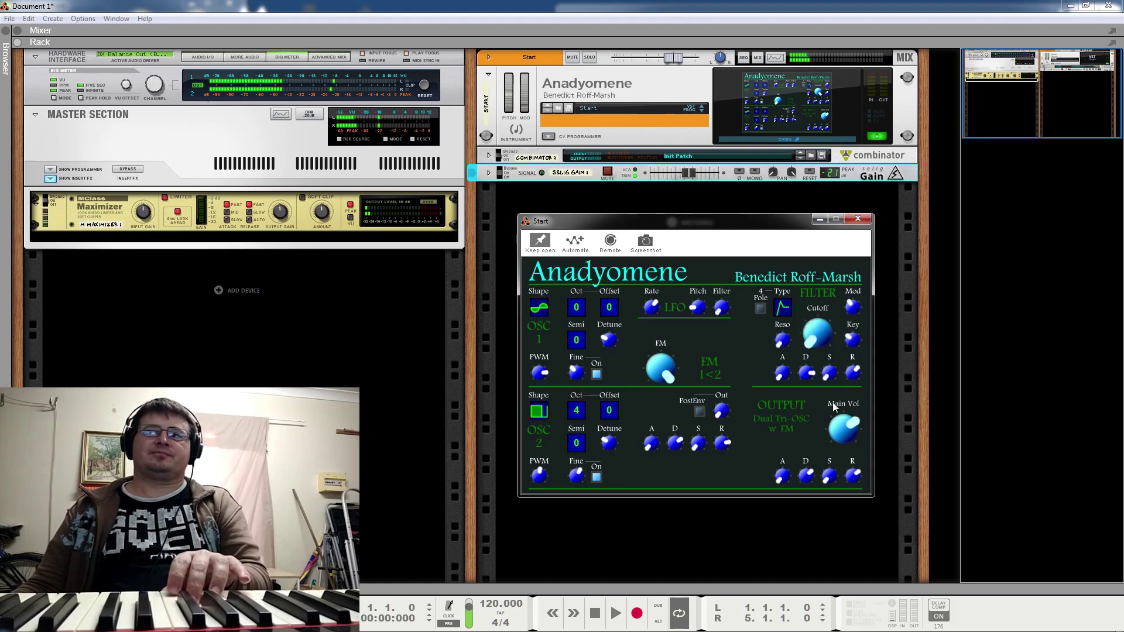
pyautogui.moveTo(833, 402); pyautogui.dragTo(835, 343)
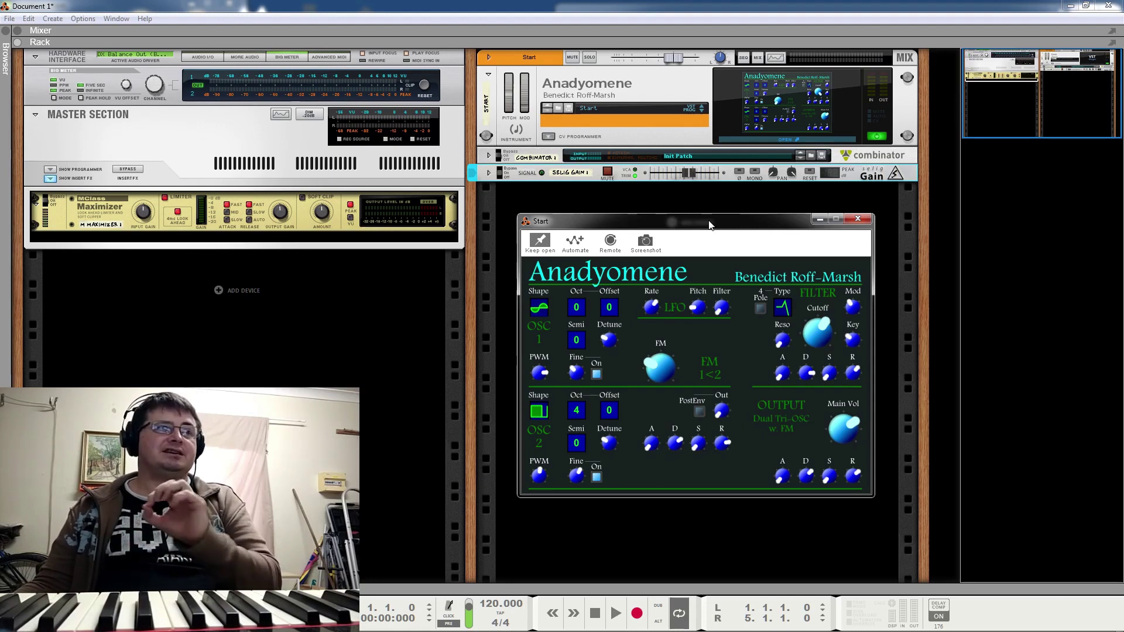
# - Switch to the web browser showing the synth developer's plug-in list on vst4free.com
pyautogui.hotkey('alt', 'Tab')
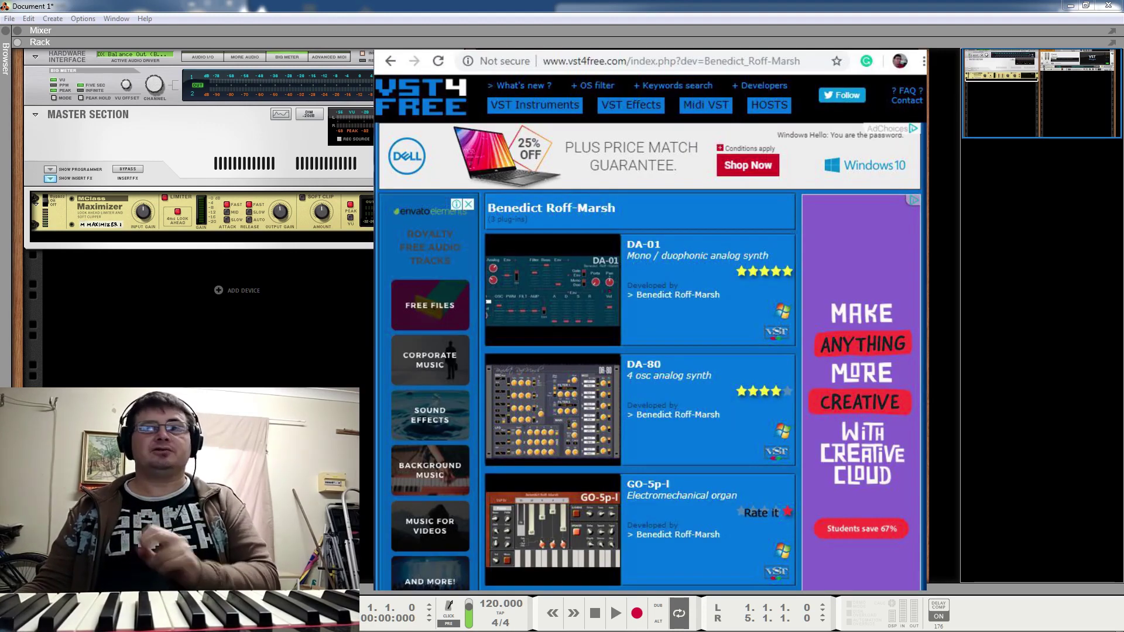